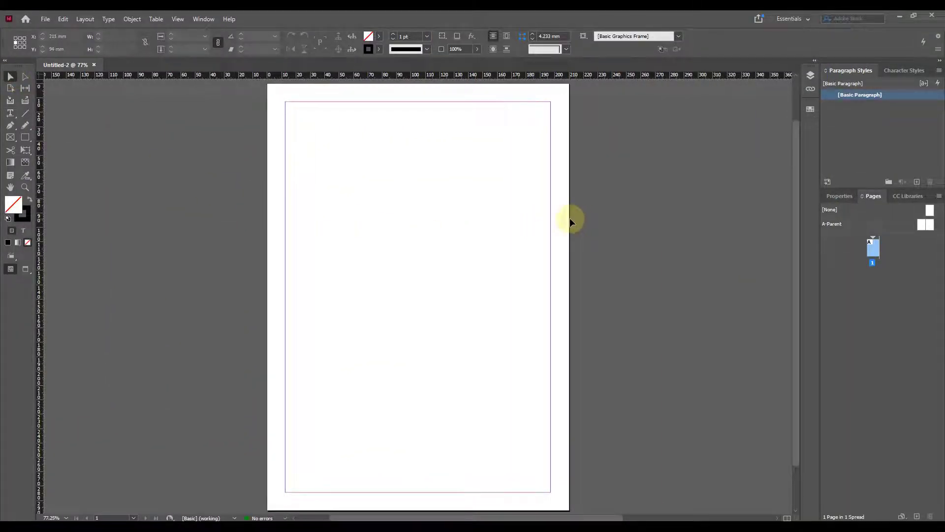
- Open the settings for creating a new table and place the dialog over the page's upper margin area
drag(266, 87, 567, 289)
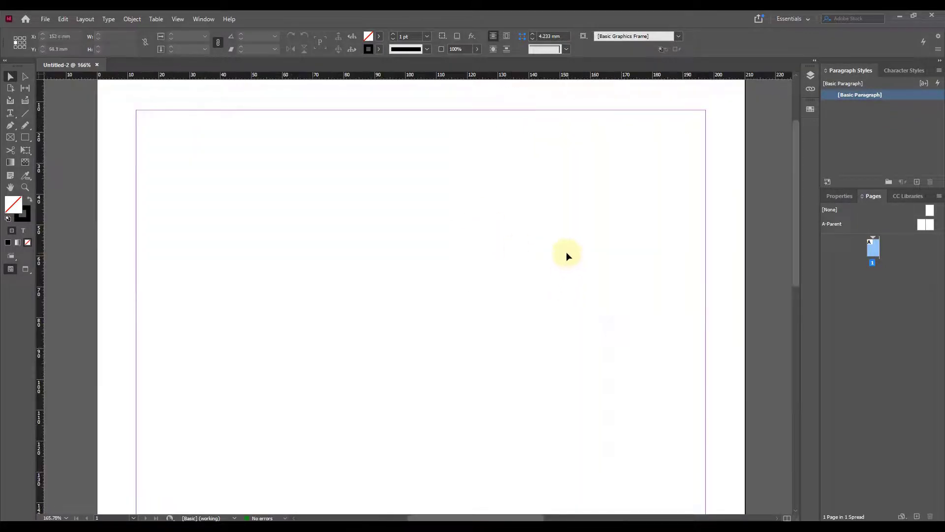
drag(558, 236, 508, 246)
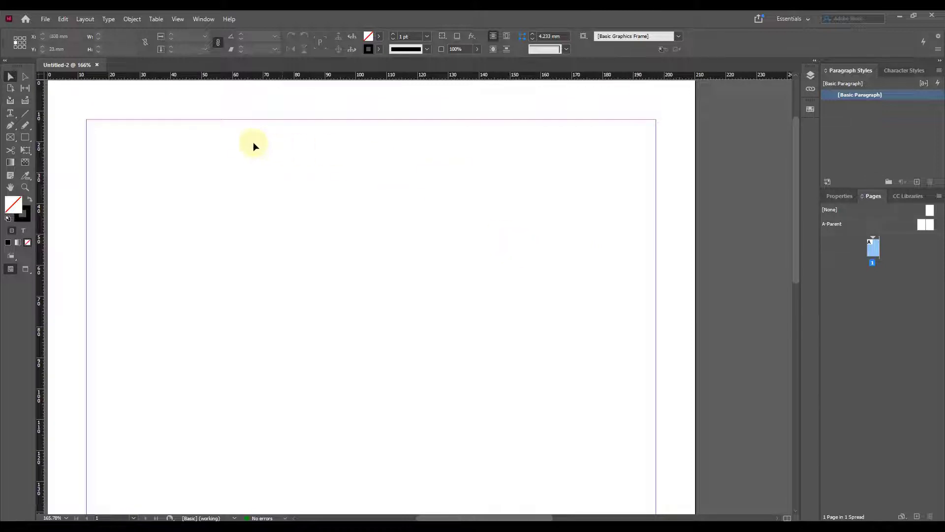
click(156, 20)
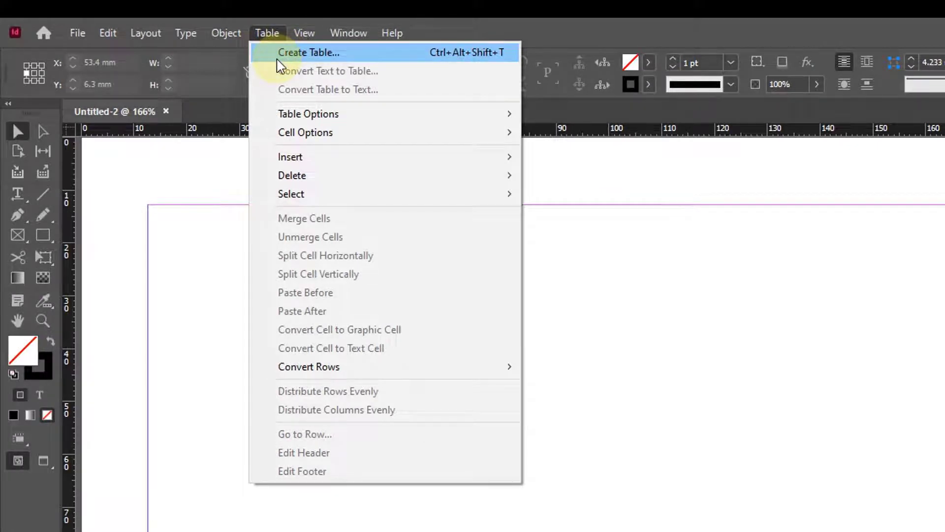
click(285, 54)
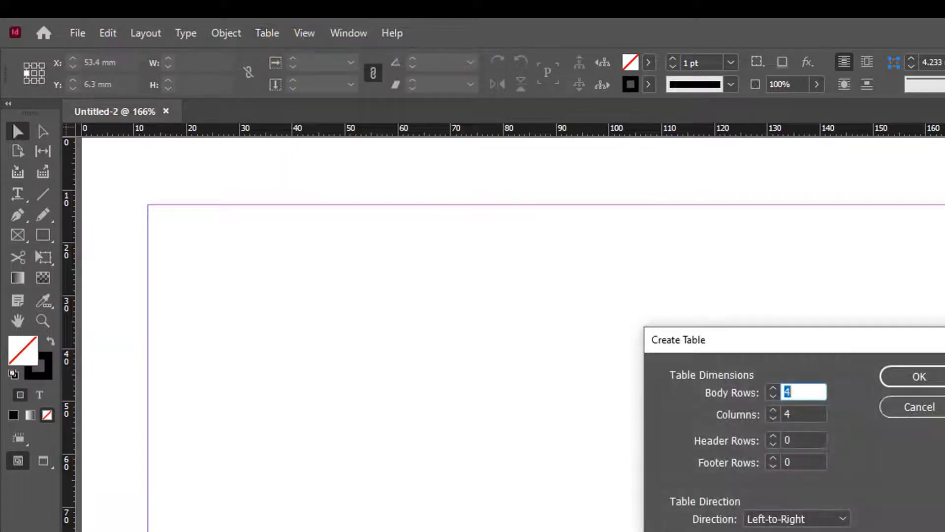
drag(807, 349, 320, 234)
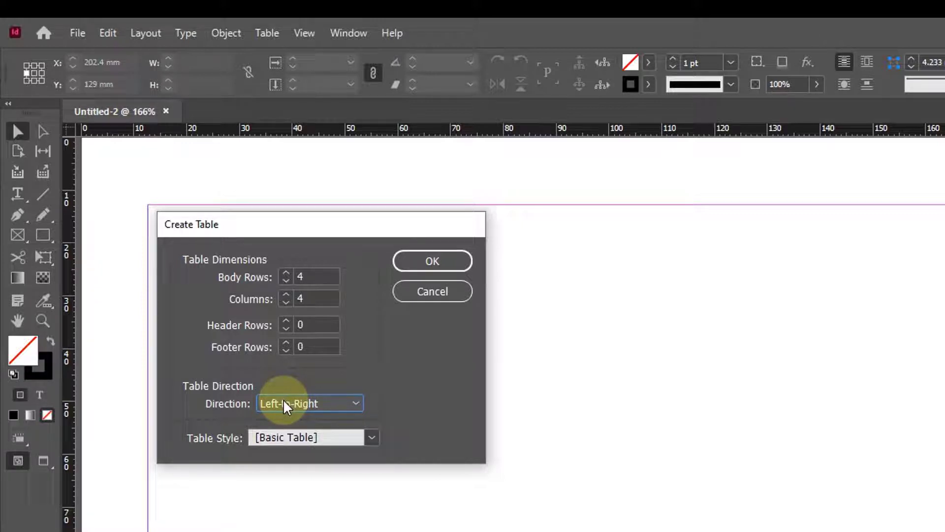
- Try the Right-to-Left direction for the new table and return it to Left-to-Right, keeping 4 body rows
click(314, 400)
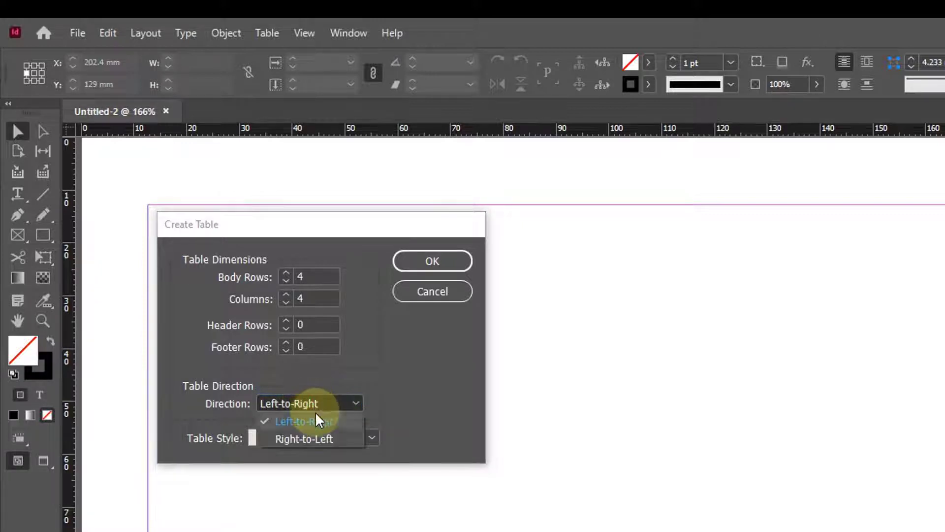
click(318, 438)
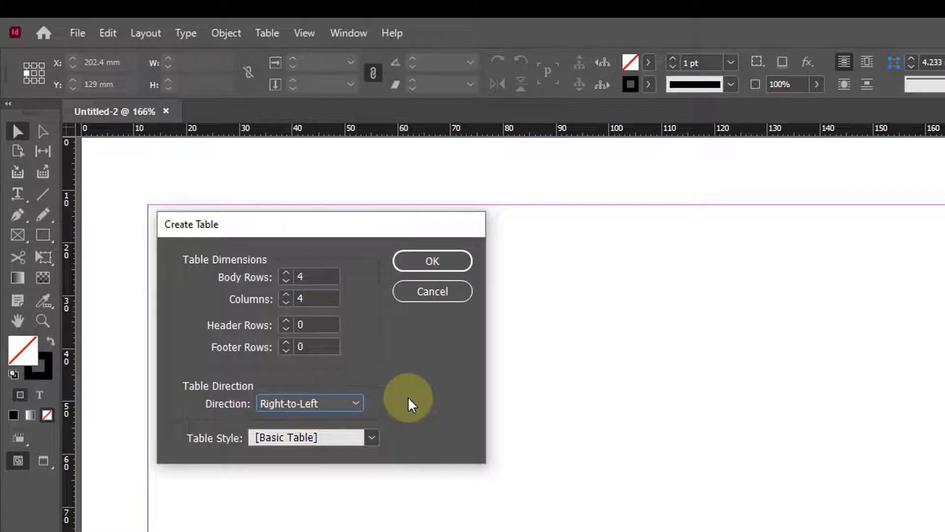
click(320, 438)
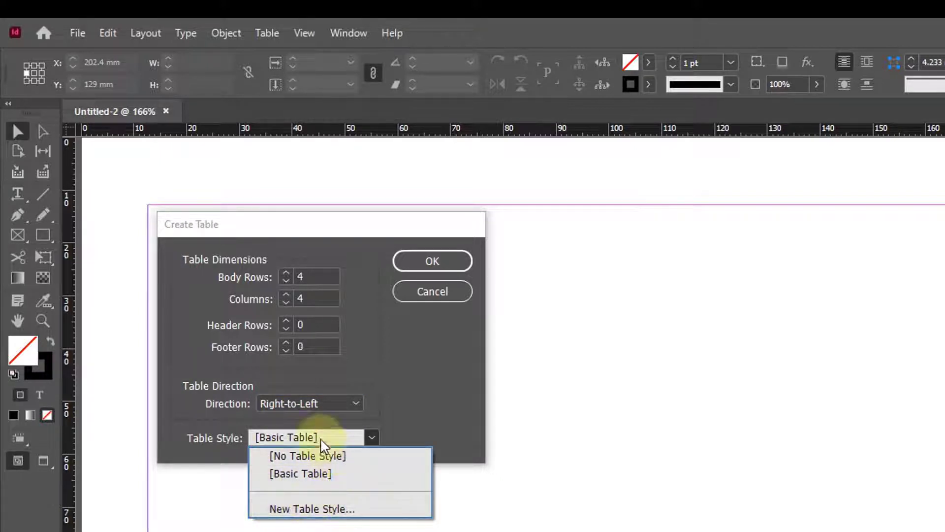
click(382, 394)
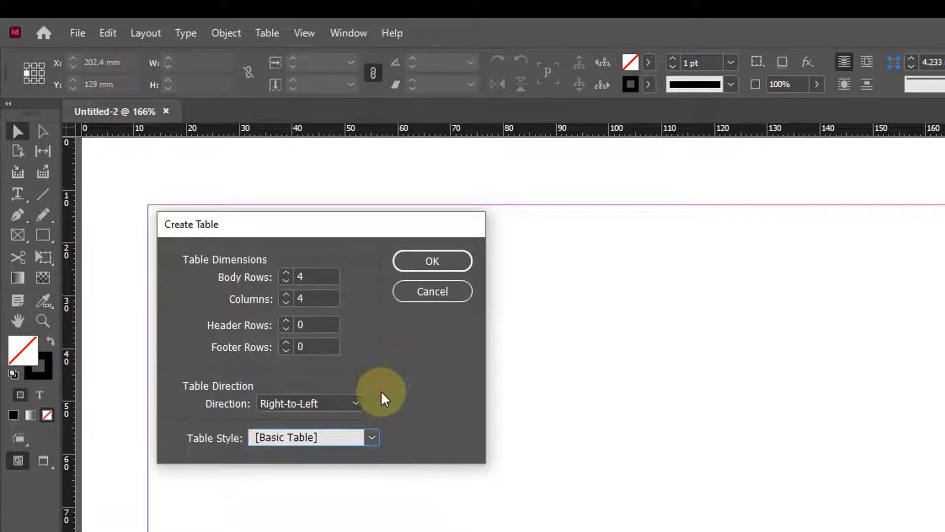
click(327, 404)
click(315, 423)
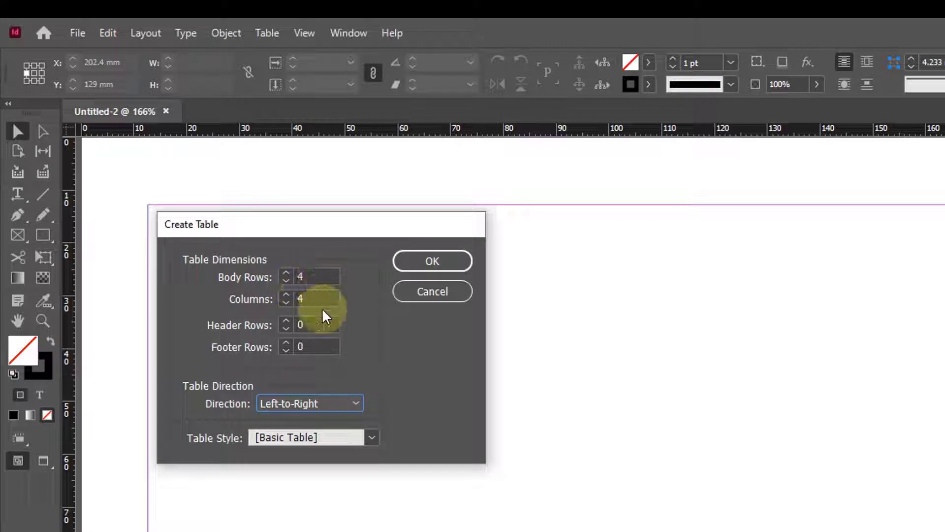
click(286, 273)
click(285, 281)
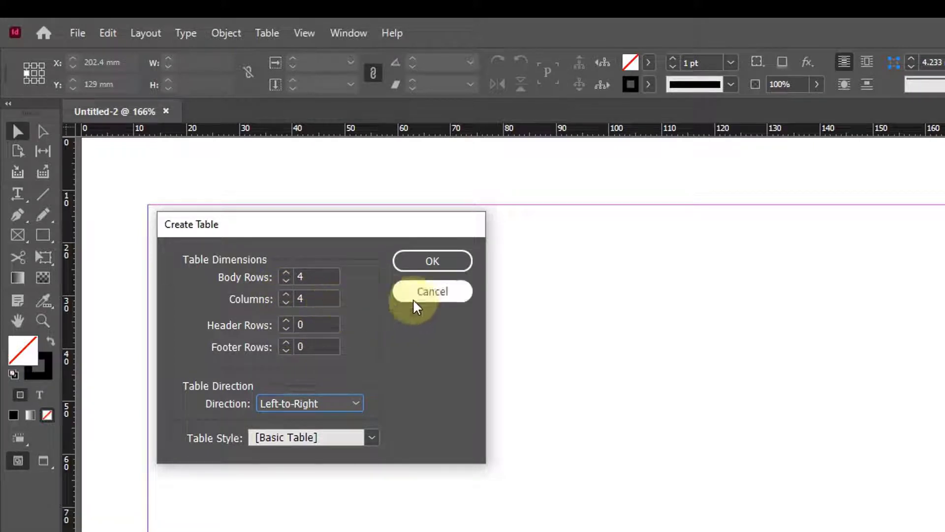
- Create the table with 4 body rows and 4 columns, drawing it about 75 mm wide and 62 mm high
click(432, 263)
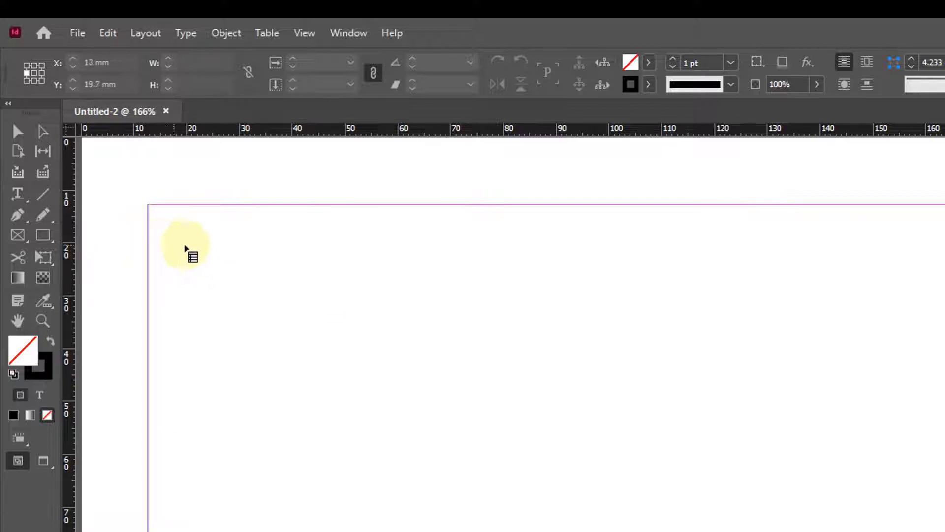
drag(170, 219, 568, 531)
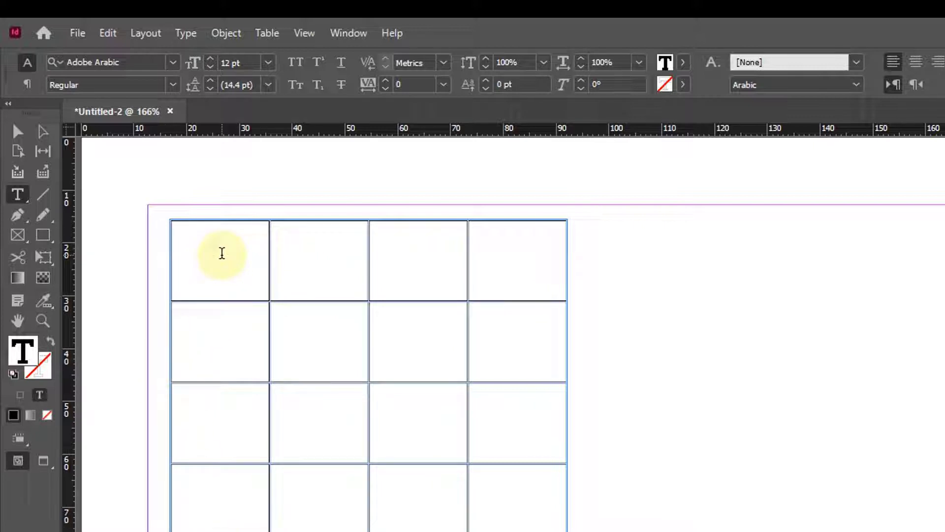
- Set the text language to English: UK and fill the table's first row with Name, Country, Phone and ID
click(856, 84)
click(790, 300)
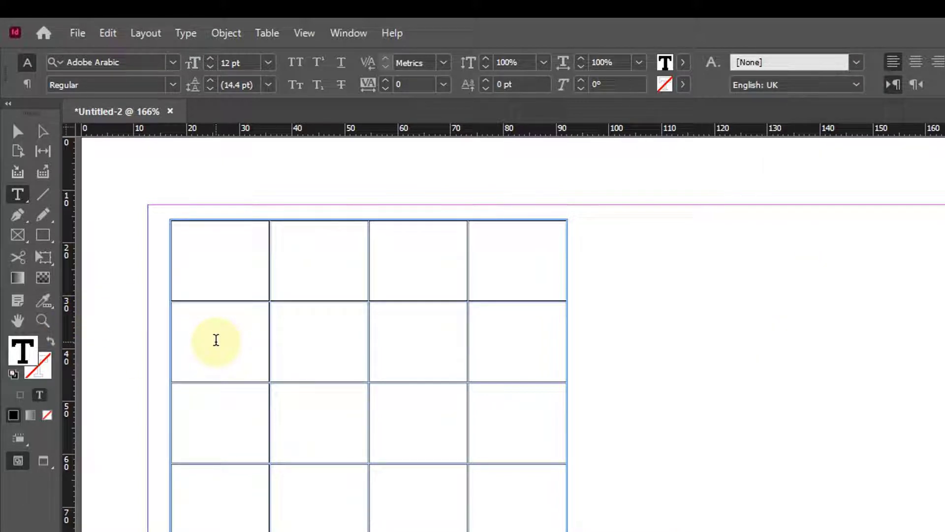
text(Name )
text(Country )
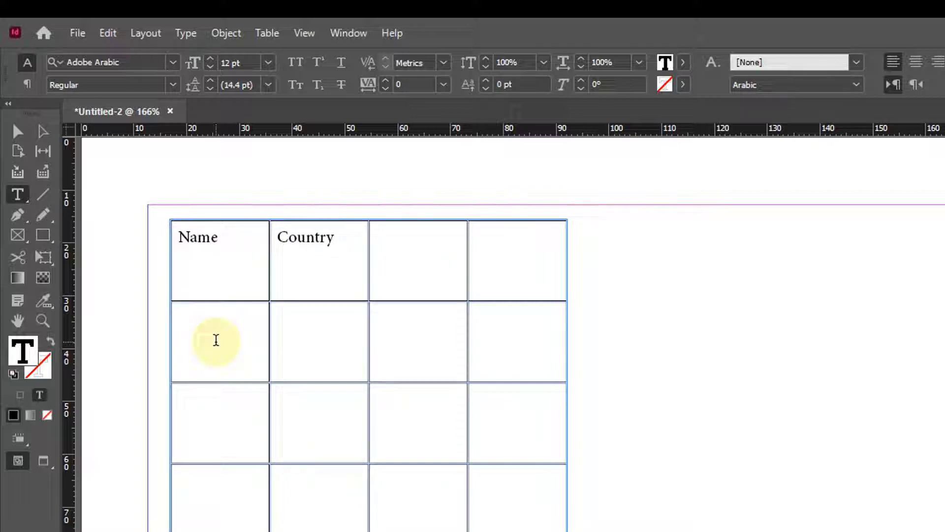
text(Phone)
key(Tab)
text(ID)
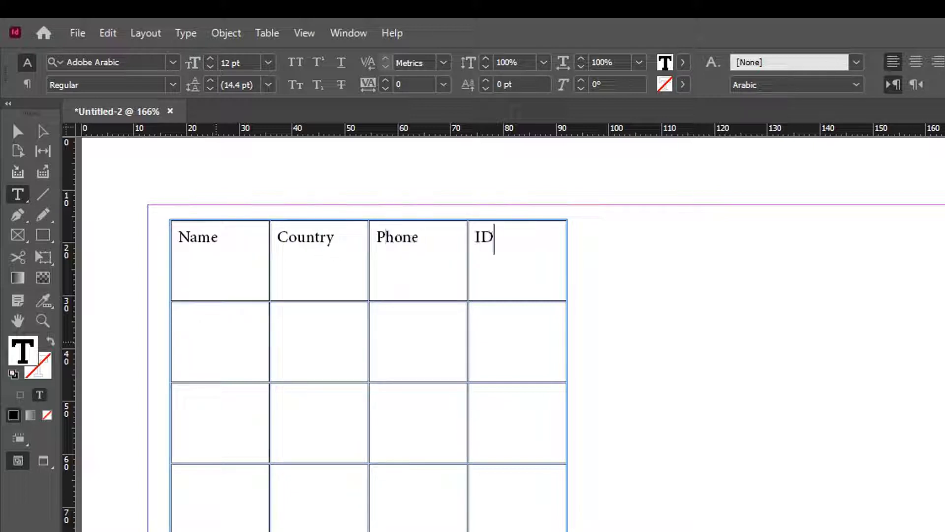
- Fill the second row with the person's name, USA as the country, the phone number and the ID number
click(228, 271)
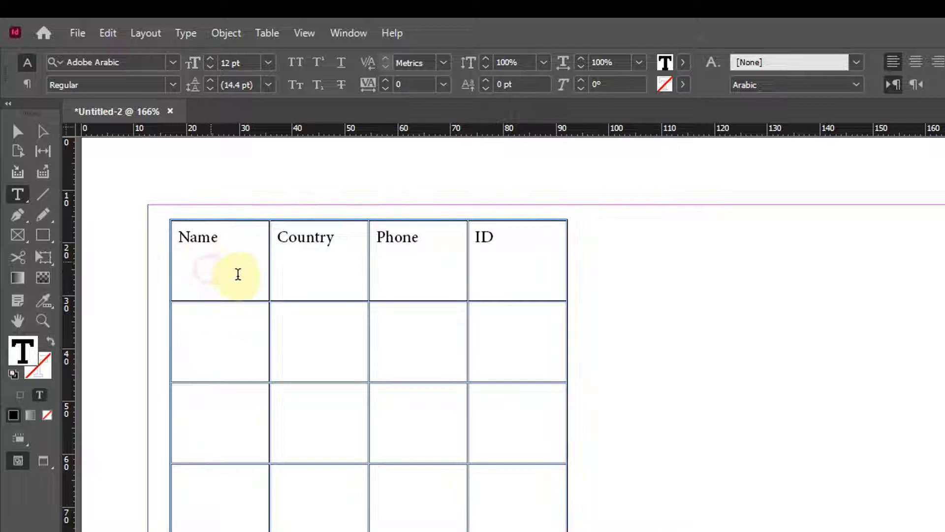
click(215, 355)
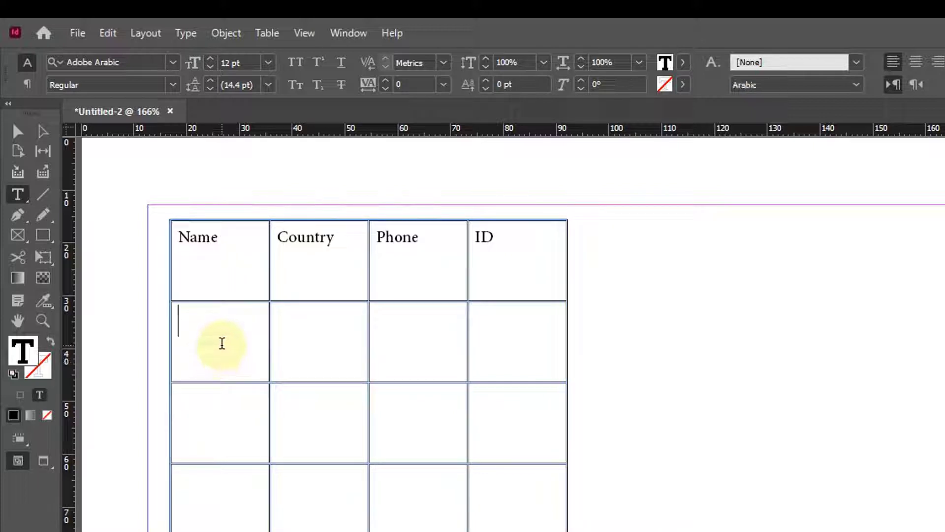
text(john do)
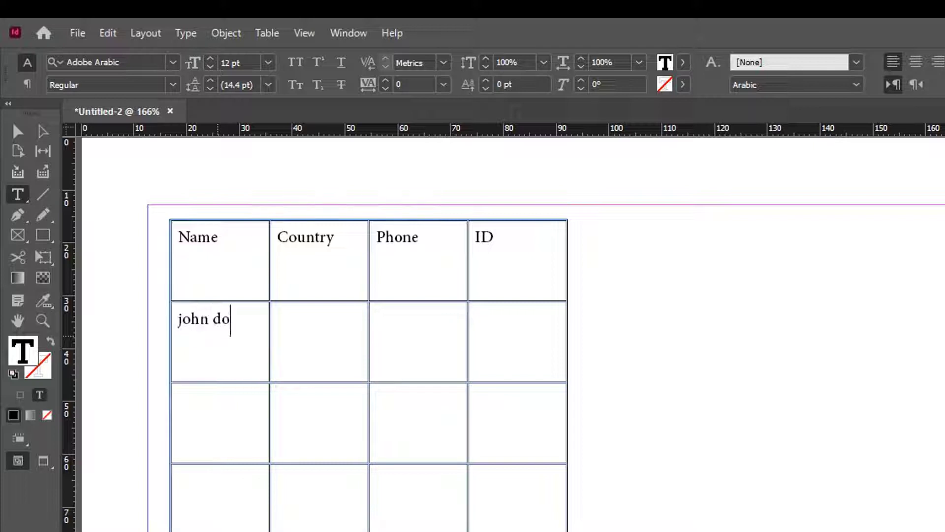
text(e)
click(345, 352)
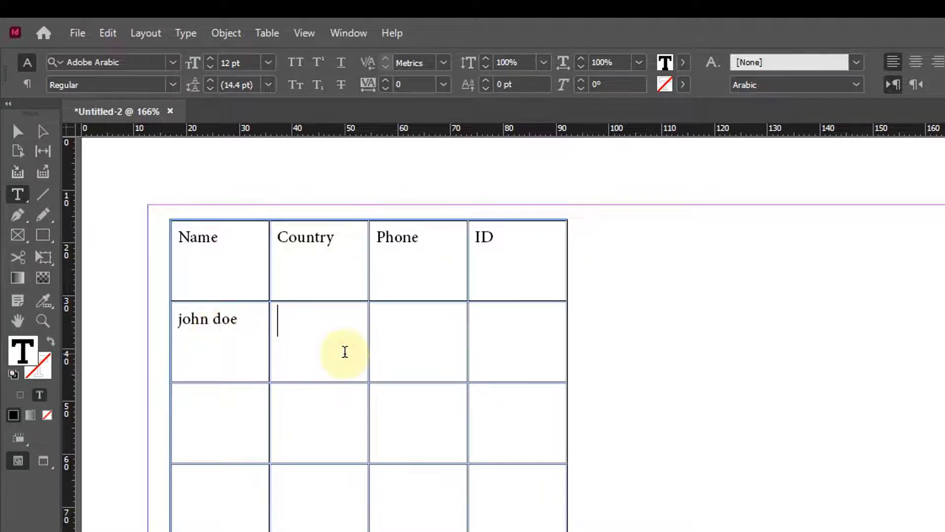
click(416, 359)
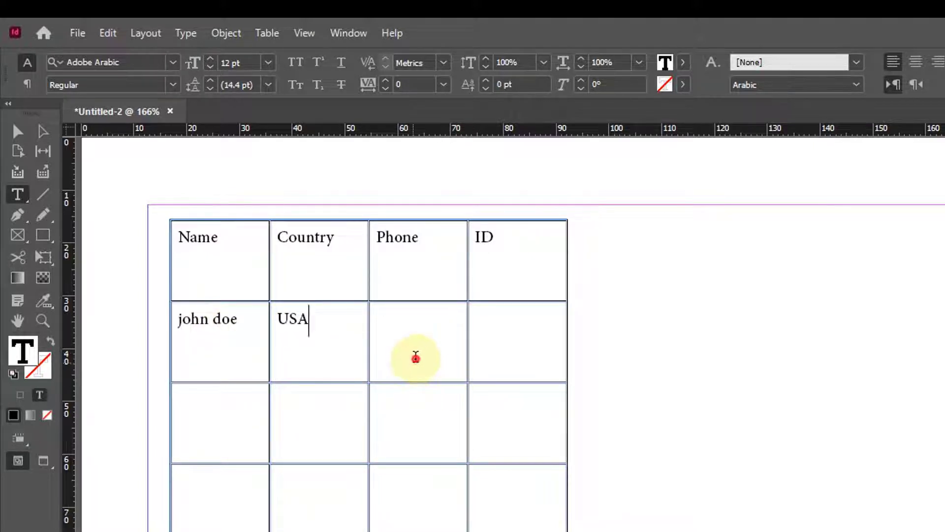
text(١٢٣٤)
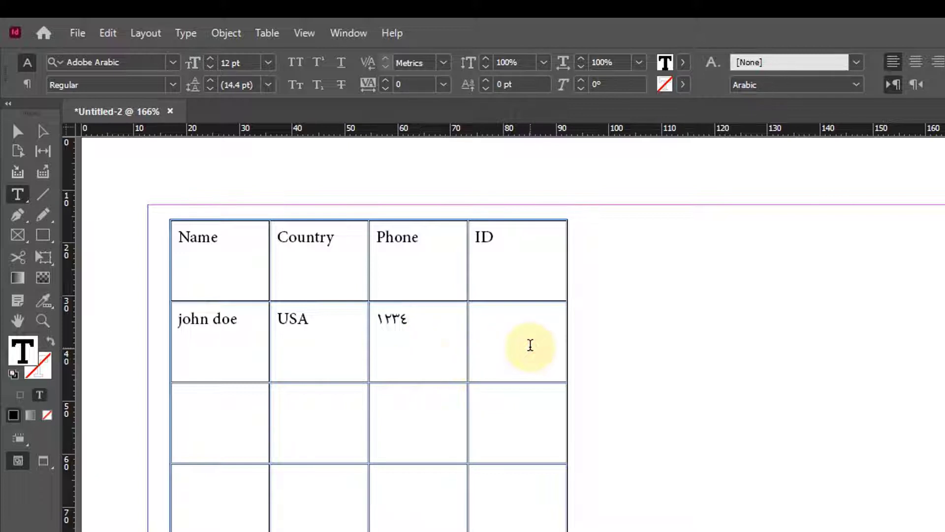
click(524, 345)
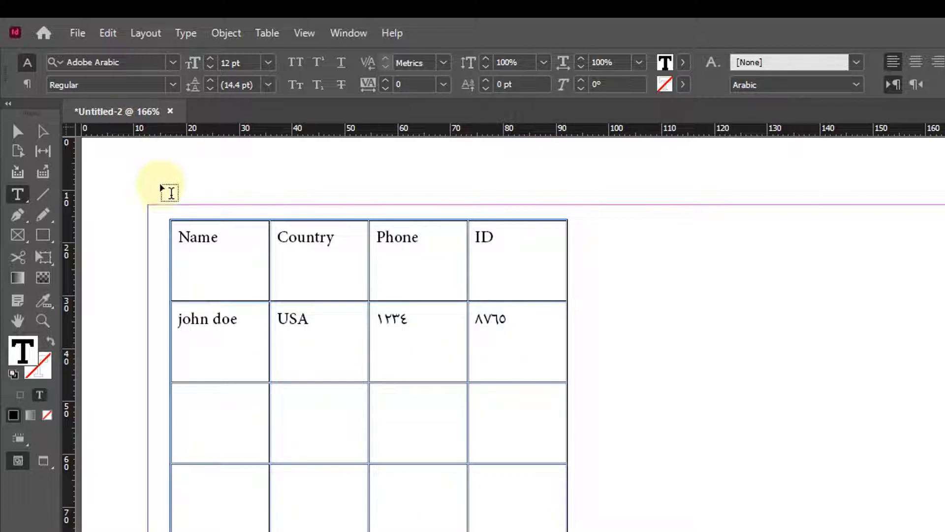
- Select the phone number in the second row to check which language is applied to it
drag(413, 327, 375, 331)
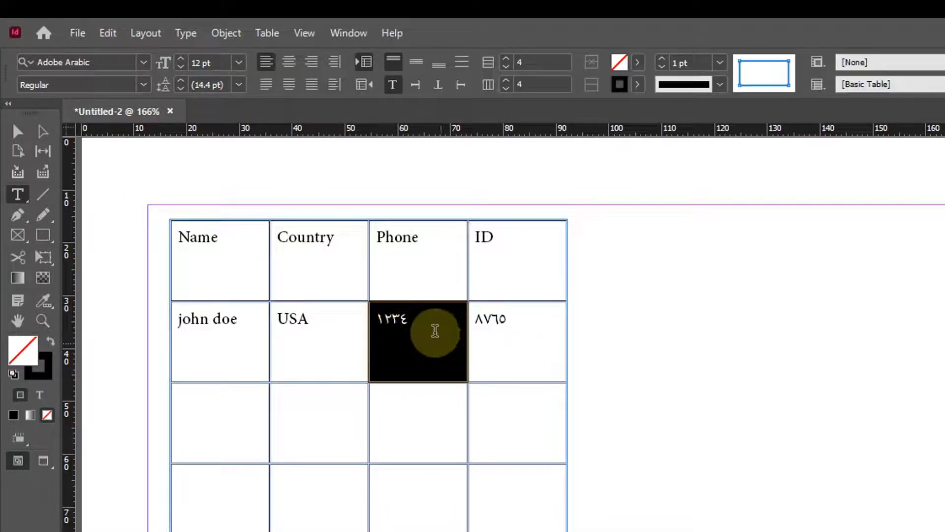
click(403, 325)
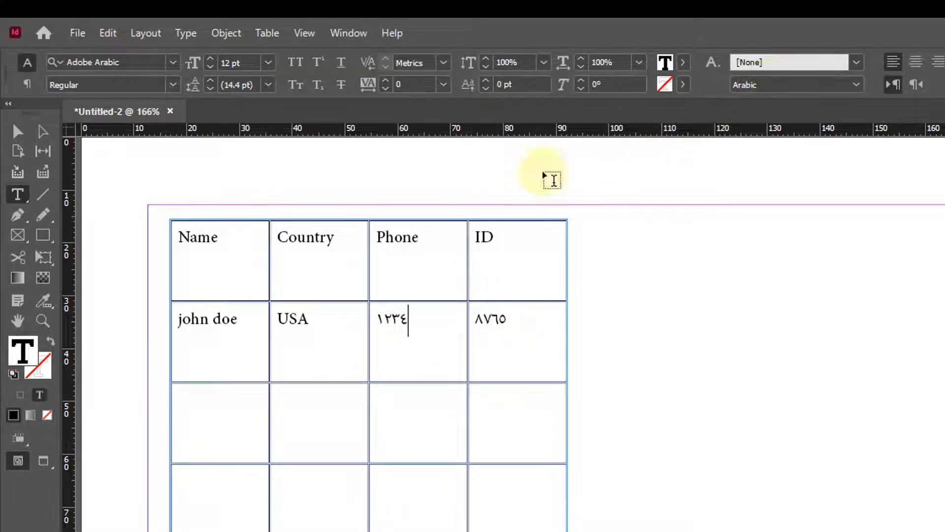
double_click(389, 318)
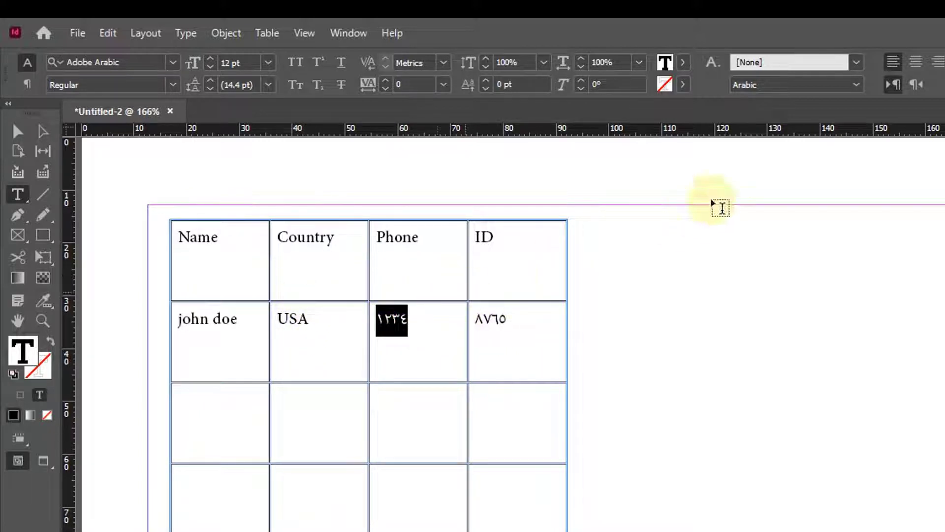
click(415, 333)
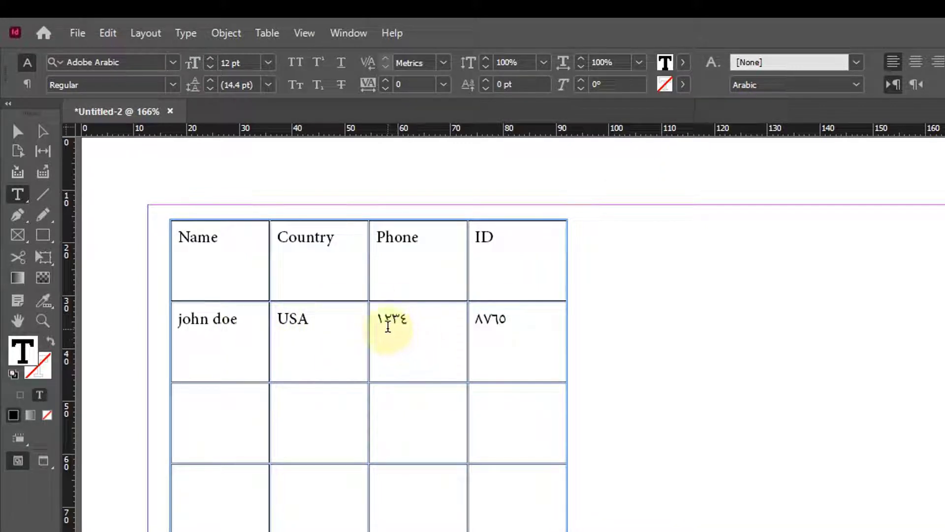
- Delete the whole table from the page
click(17, 132)
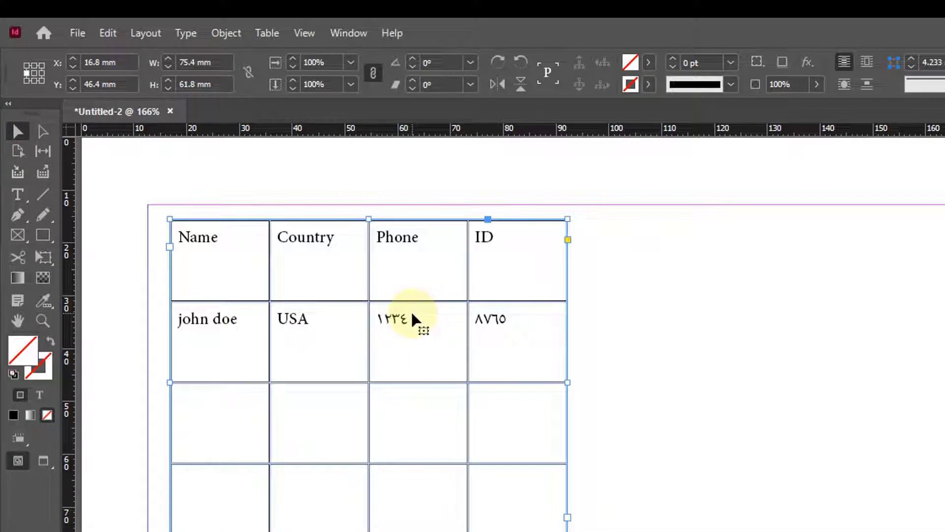
key(Delete)
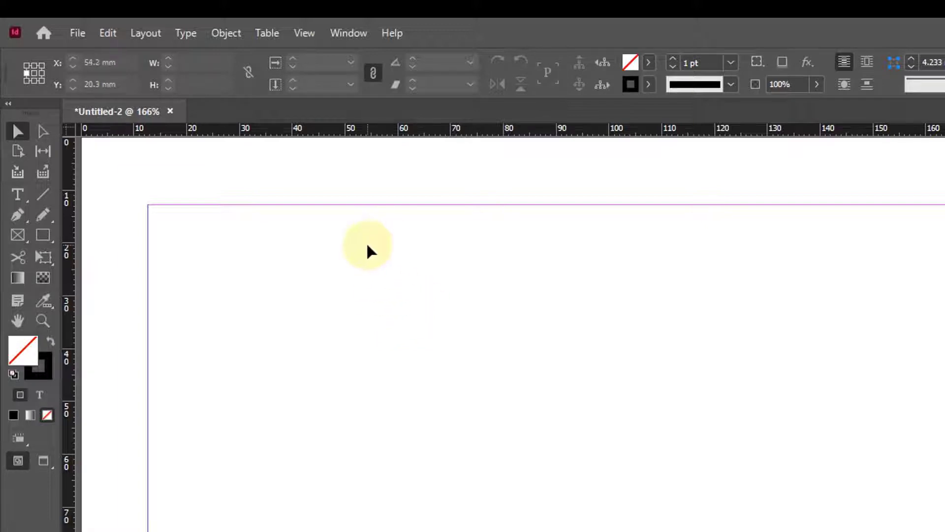
- Place table_En.txt with Unicode UTF8 and the English: UK dictionary, drawing its text frame inside the page margins
click(71, 31)
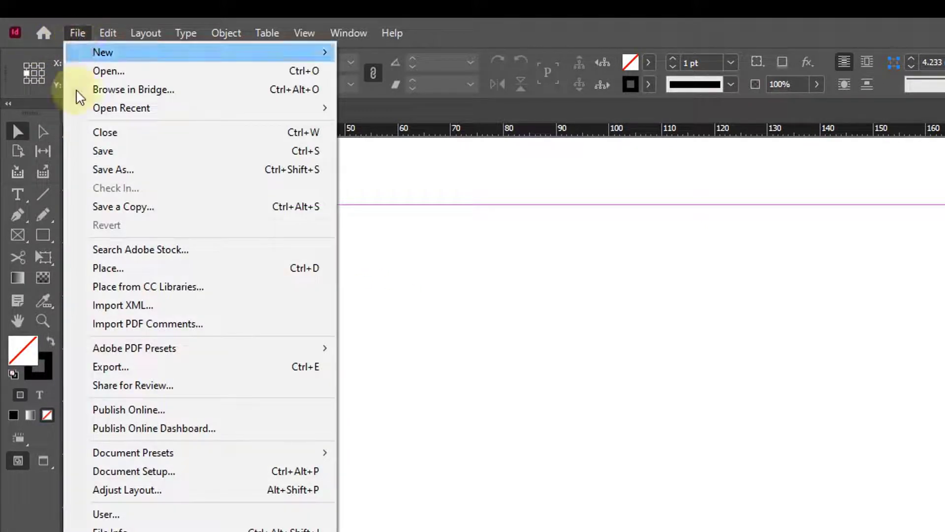
click(153, 274)
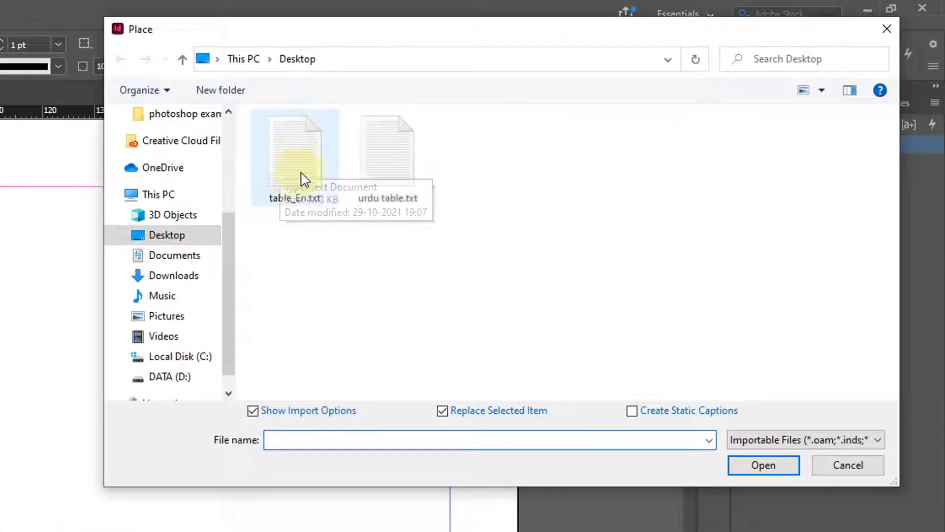
click(472, 166)
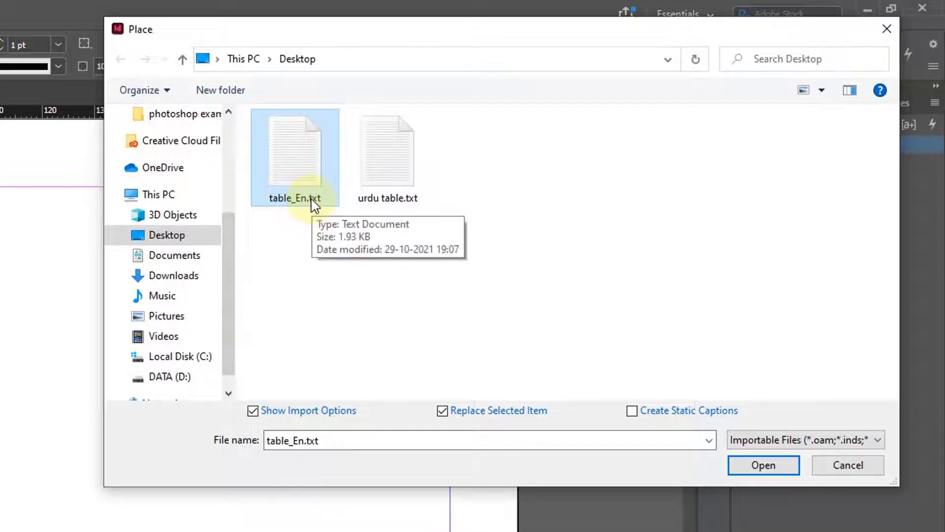
click(762, 467)
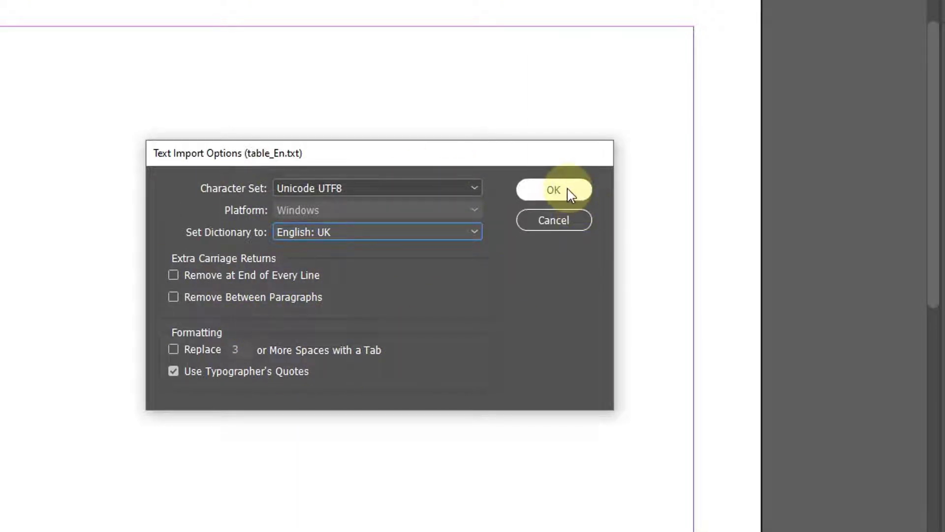
click(554, 190)
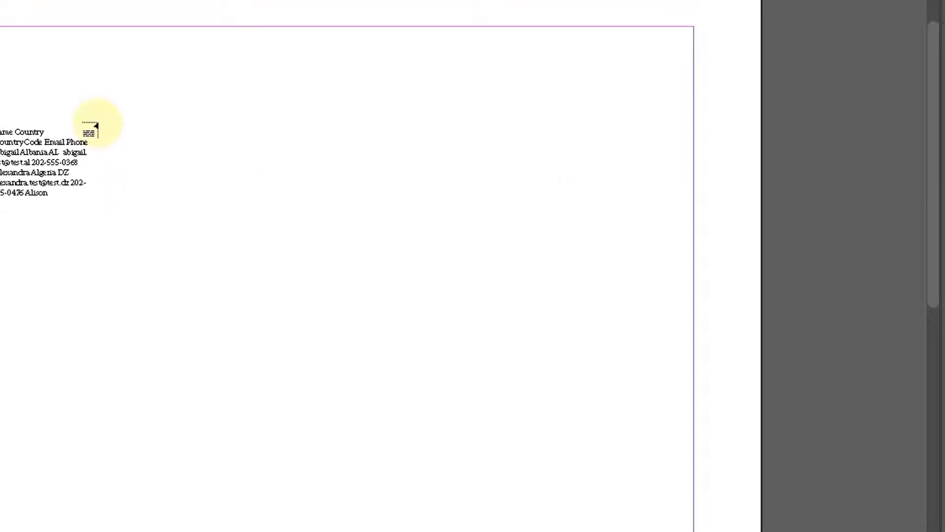
drag(170, 126, 711, 531)
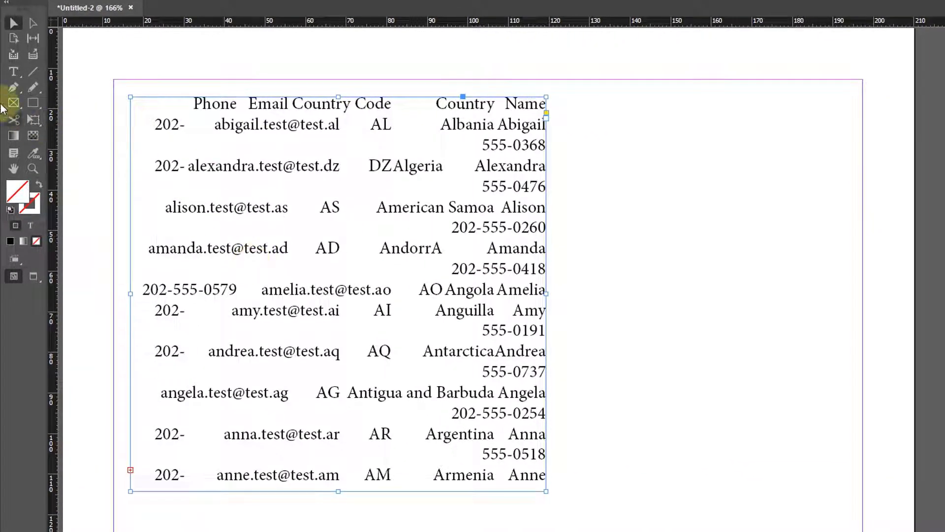
- Set the paragraph direction of all the imported text to left-to-right
click(14, 71)
click(367, 124)
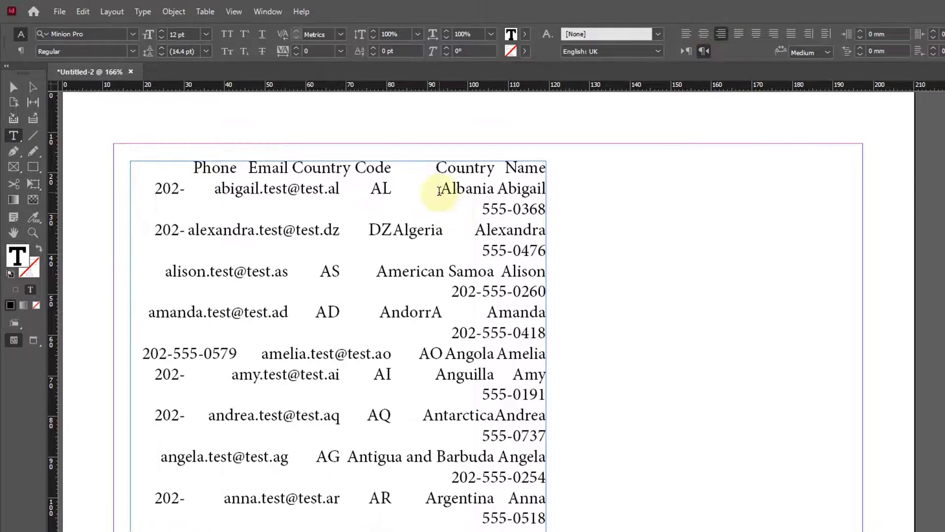
key(ctrl+a)
click(686, 52)
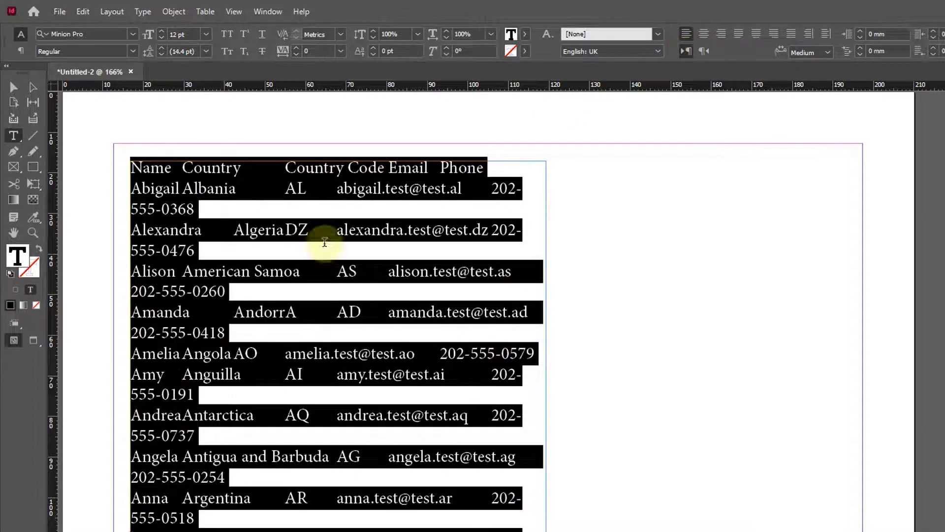
- Shift the text frame slightly so its left edge sits at about X 16 mm
click(14, 87)
click(331, 262)
drag(331, 262, 331, 259)
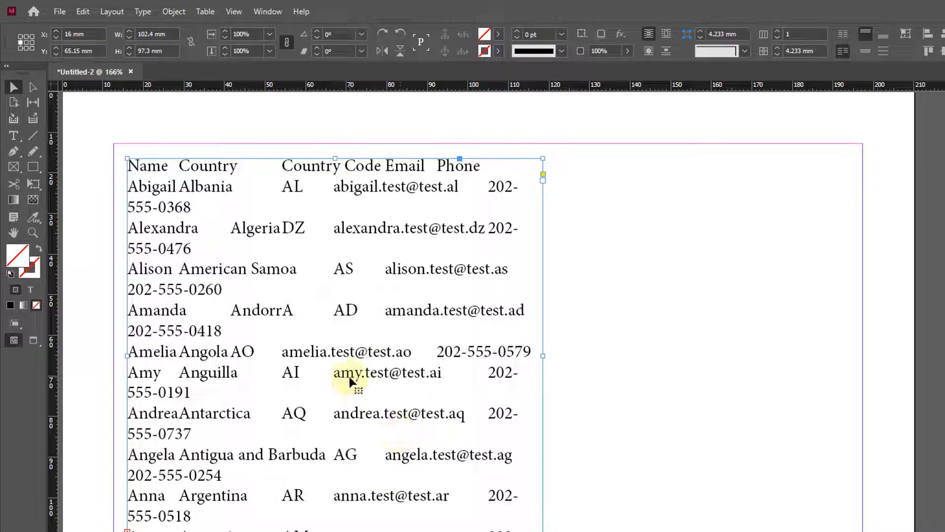
- Convert all the frame's text to a table with Tab column separators, Paragraph row separators and the [Basic Table] style
click(16, 139)
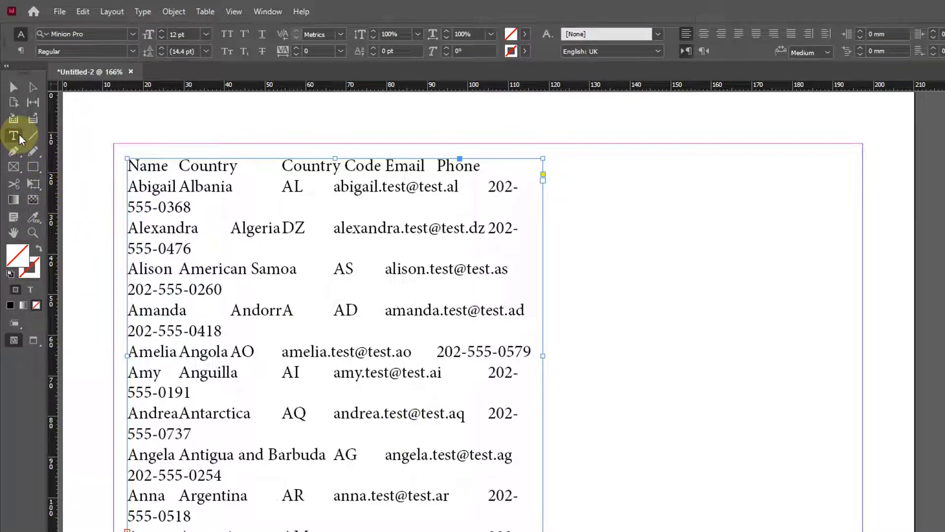
click(14, 88)
double_click(257, 194)
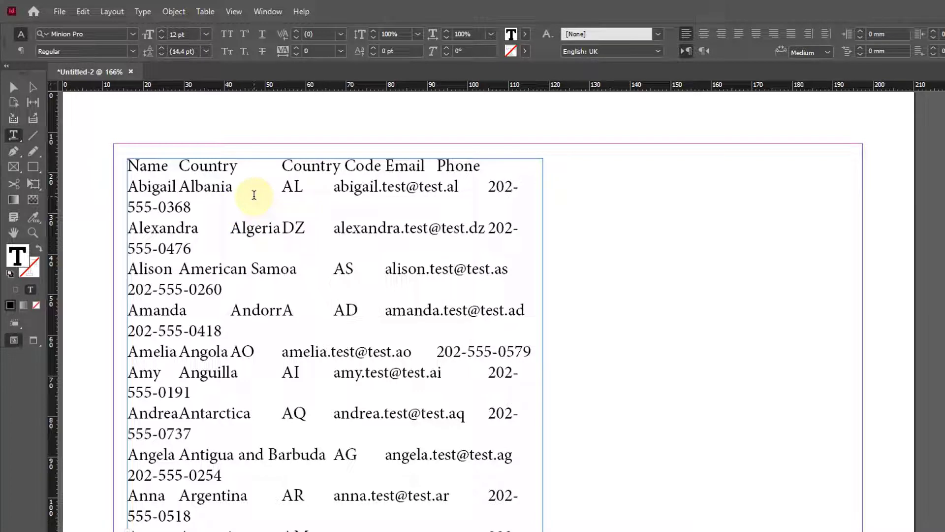
key(ctrl+a)
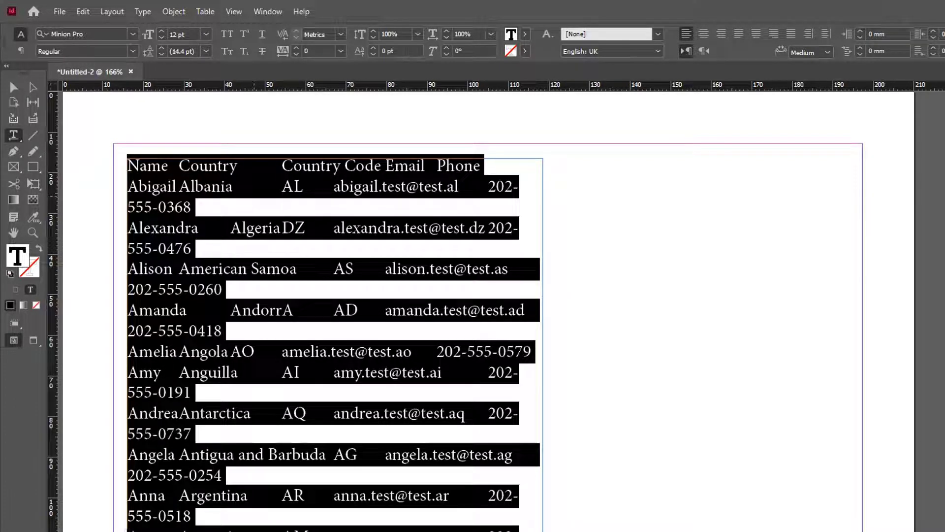
click(205, 12)
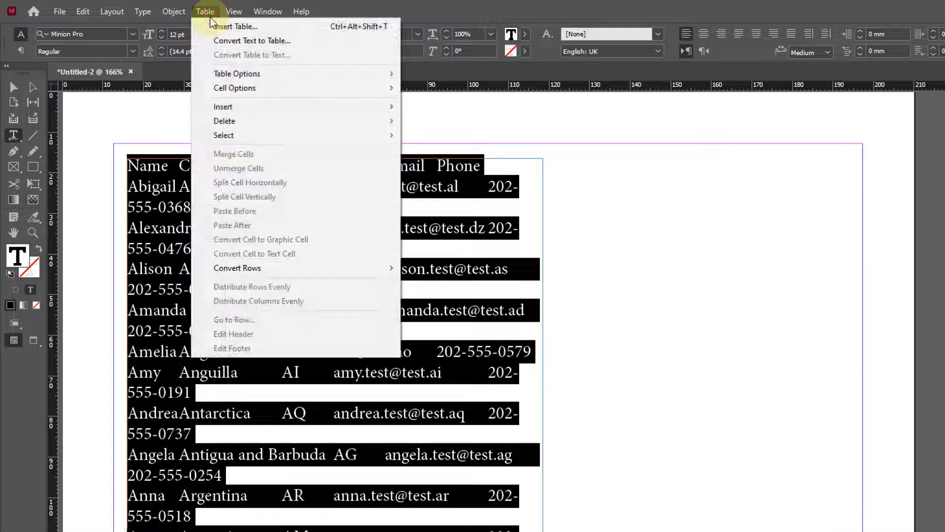
click(224, 41)
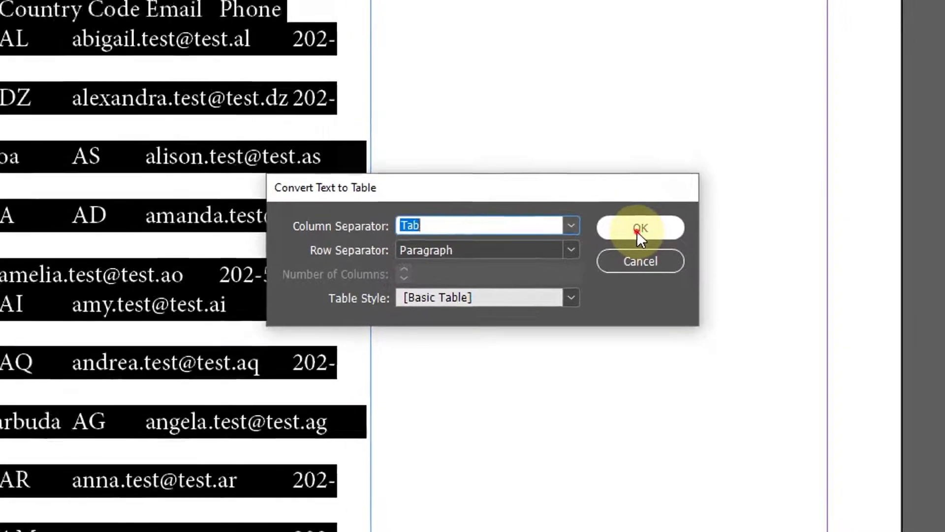
click(620, 212)
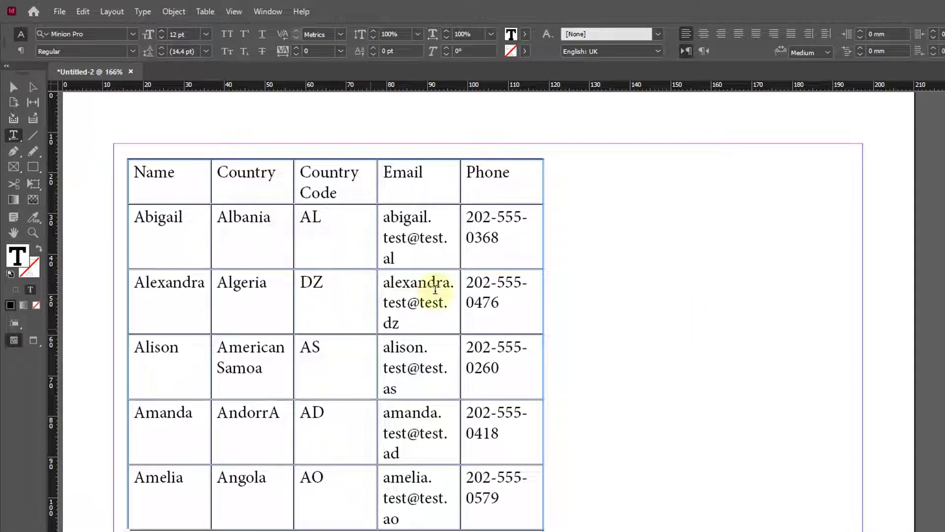
- Deselect the table's text frame and hide the frame edges in the document
click(13, 87)
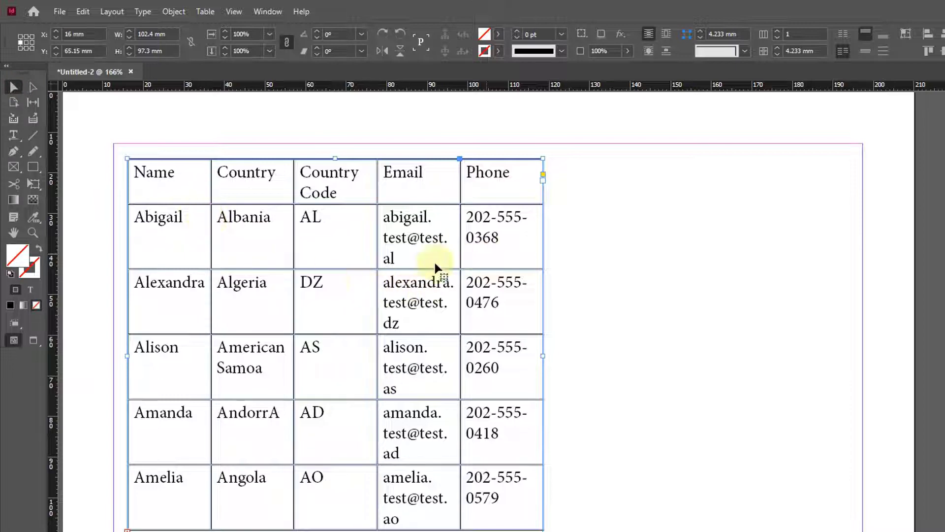
click(595, 300)
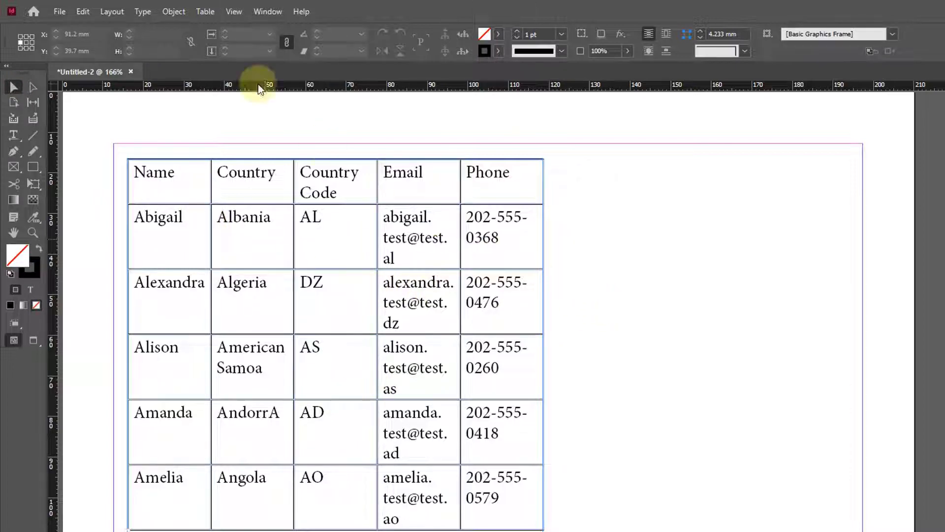
click(234, 11)
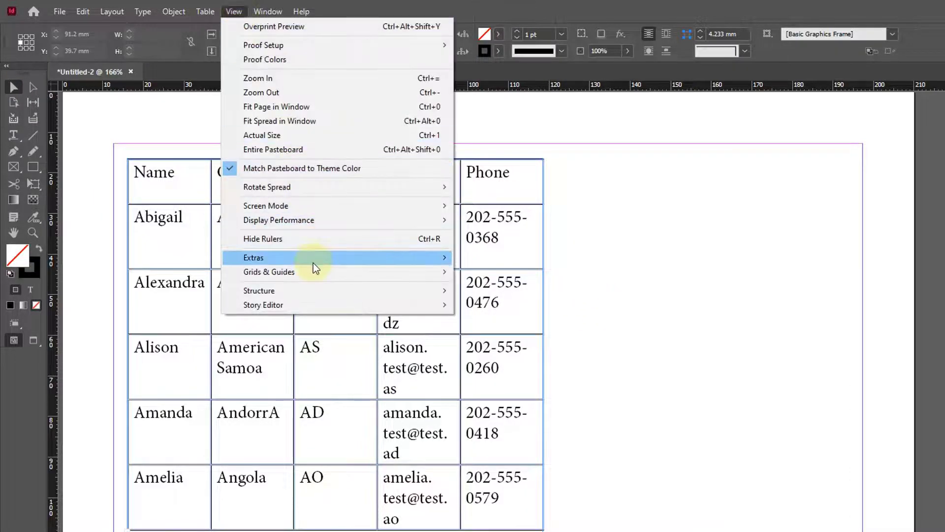
mouse_move(442, 256)
click(502, 257)
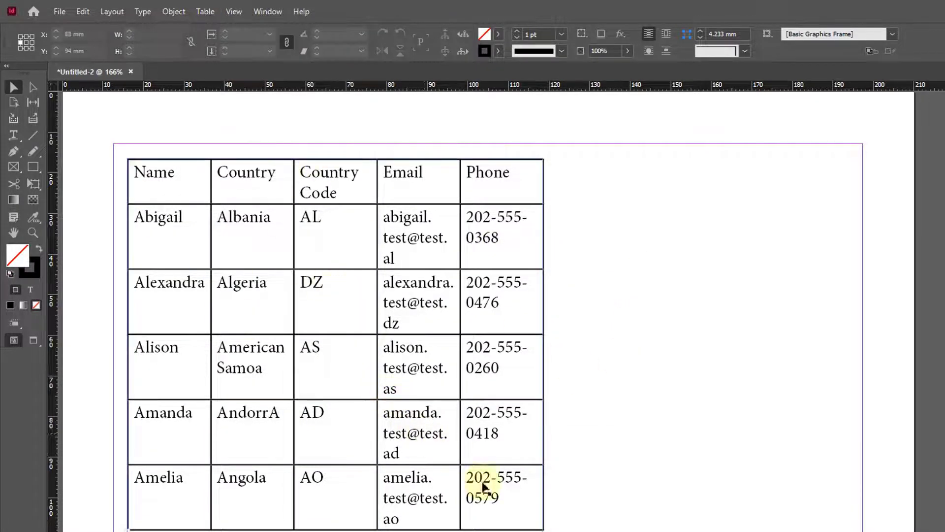
- Extend the table's text frame downward to a height of about 127 mm
click(528, 364)
scroll(527, 365, down, 2)
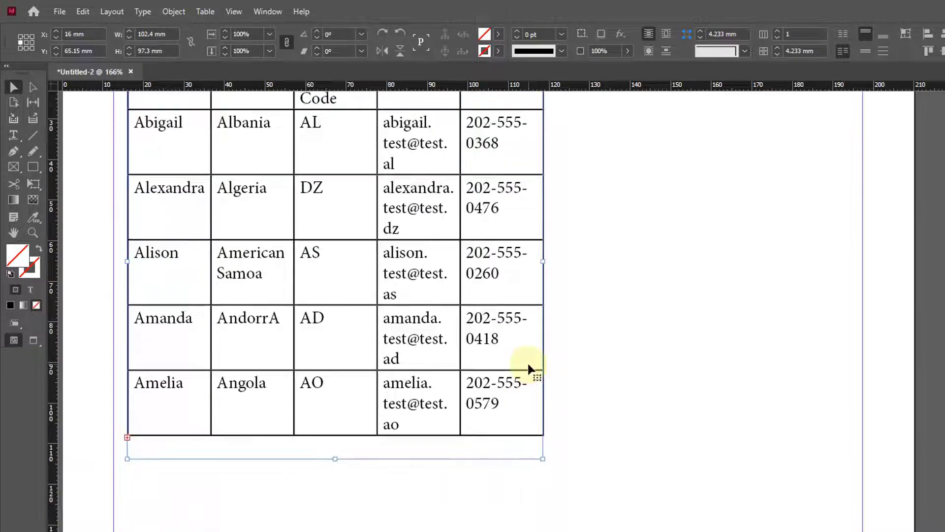
scroll(527, 364, up, 2)
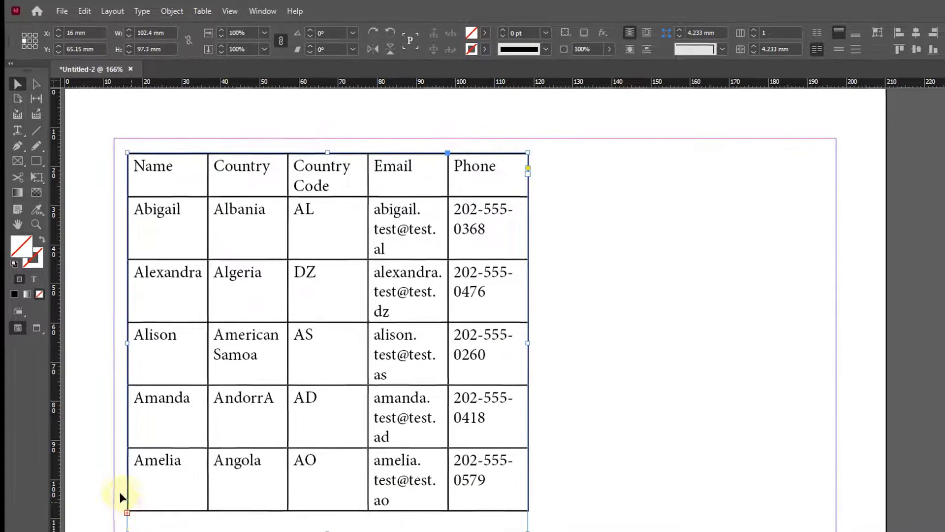
scroll(340, 382, down, 3)
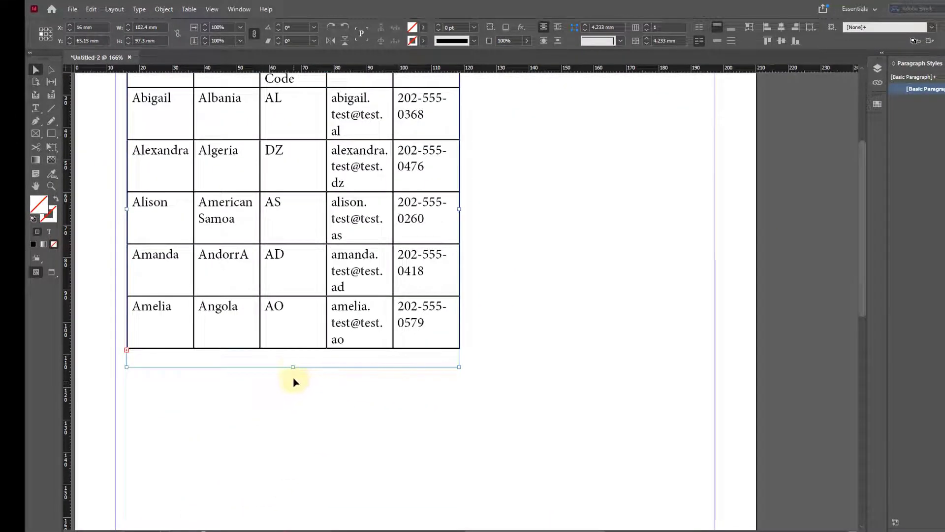
drag(293, 367, 290, 463)
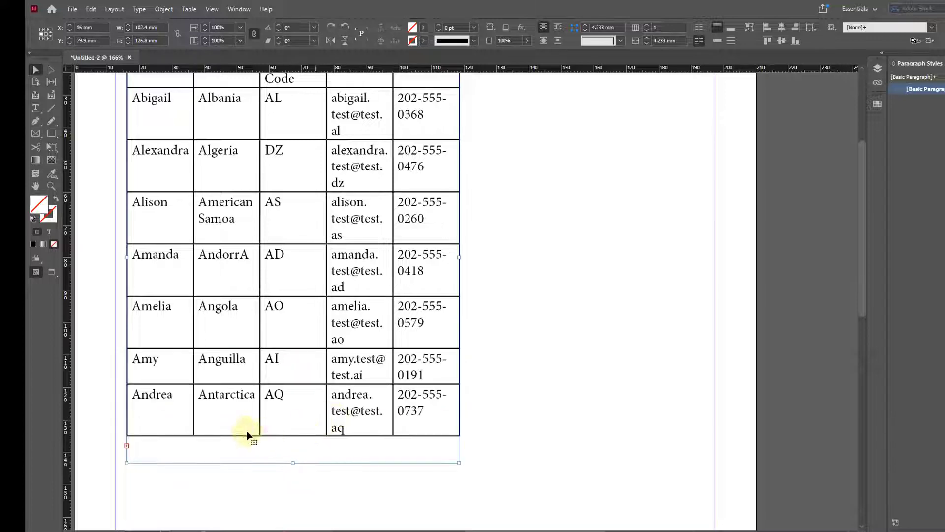
- Widen the table's text frame toward the right margin to about 135 mm
scroll(384, 364, up, 4)
drag(459, 370, 563, 366)
scroll(573, 355, down, 4)
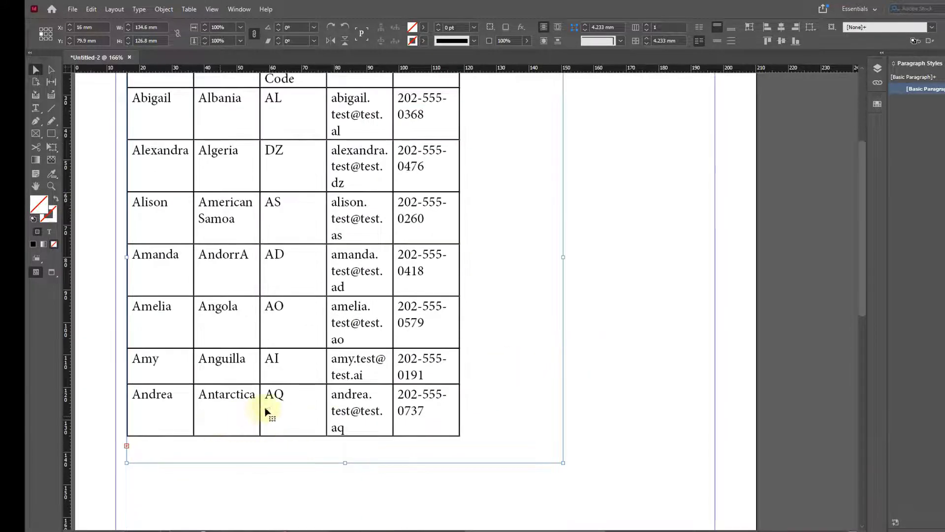
scroll(271, 409, up, 2)
scroll(392, 327, up, 1)
scroll(391, 326, up, 1)
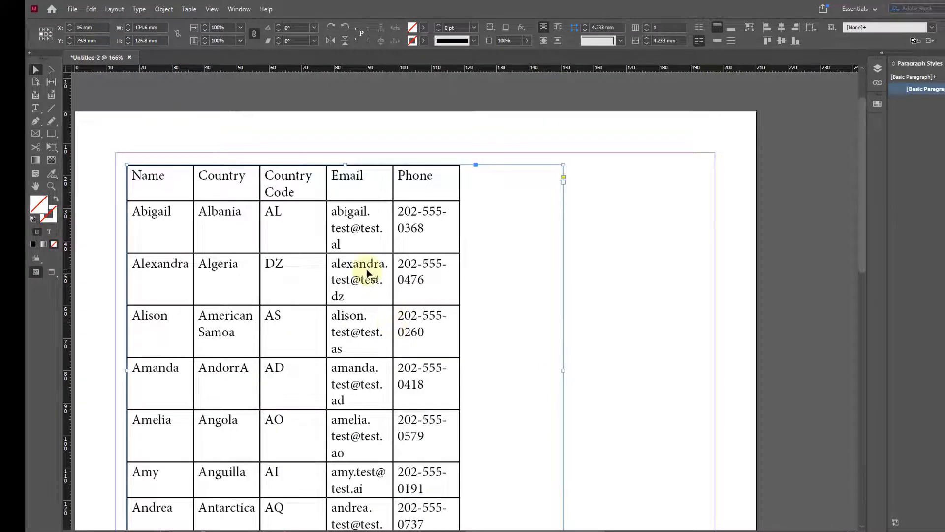
- Narrow the table's text frame to about 106 mm, just wider than the table
scroll(367, 270, down, 2)
ctrl+alt+click(311, 285)
ctrl+alt+click(311, 284)
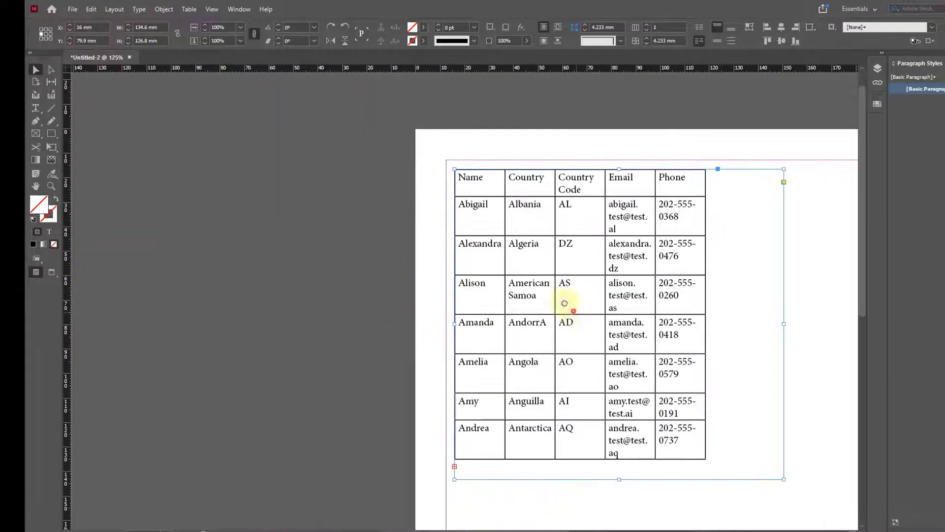
drag(564, 302, 417, 221)
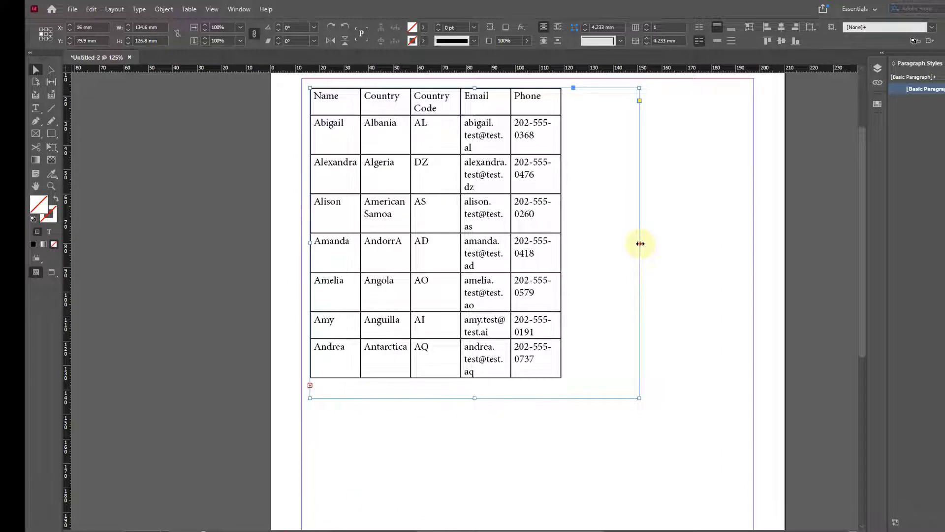
drag(640, 243, 570, 243)
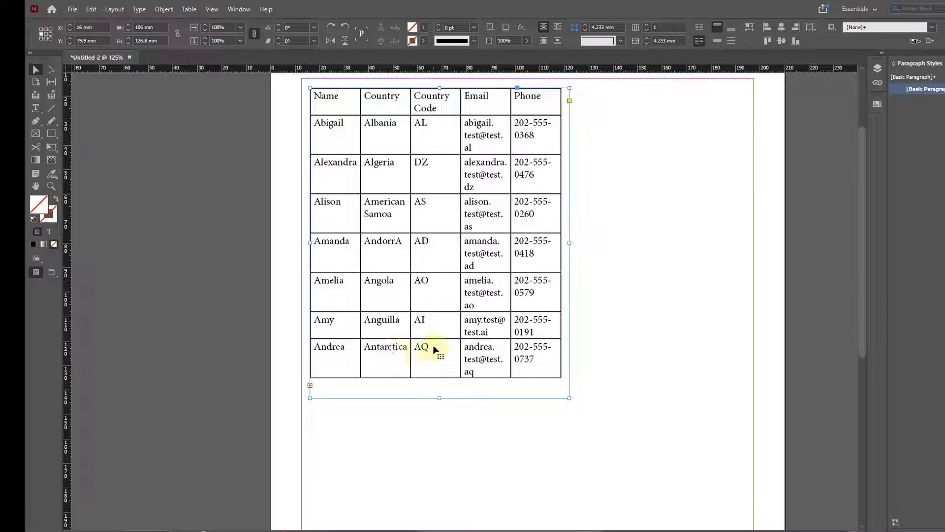
- Extend the table's text frame down to the page's bottom margin, about 268 mm high
scroll(435, 348, down, 3)
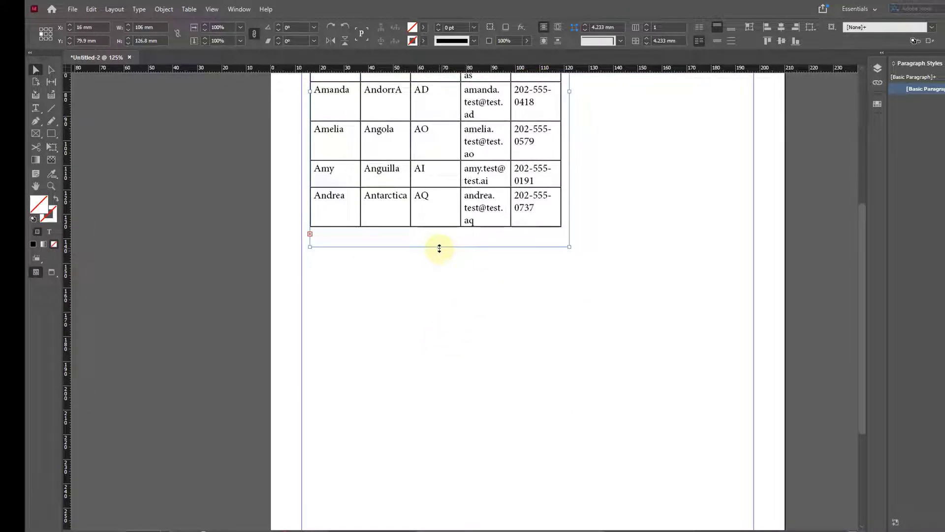
drag(439, 249, 441, 397)
scroll(443, 256, down, 3)
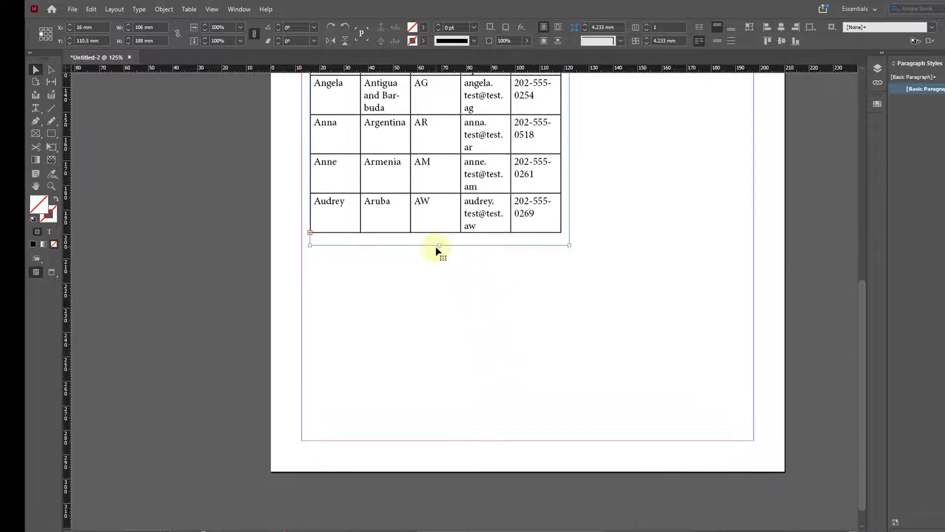
drag(436, 247, 429, 438)
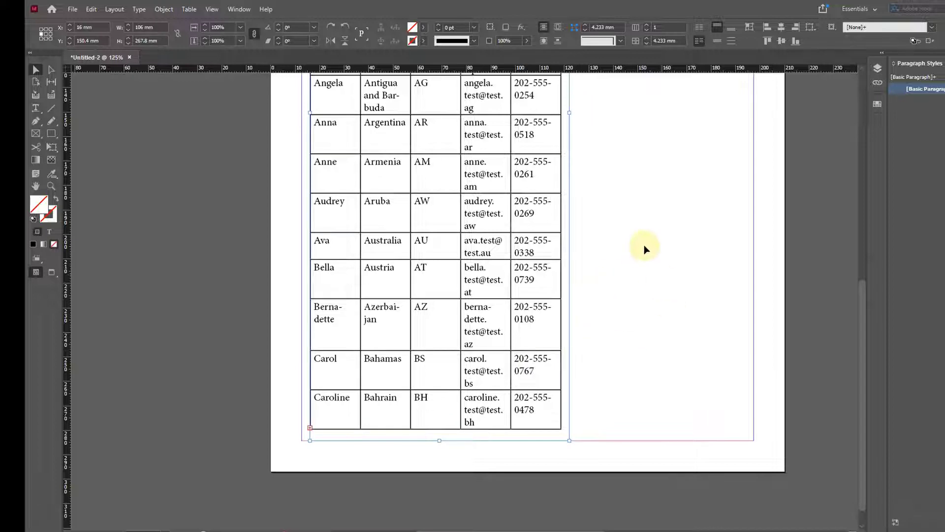
- Show the document's pages and add a second page
scroll(625, 229, up, 6)
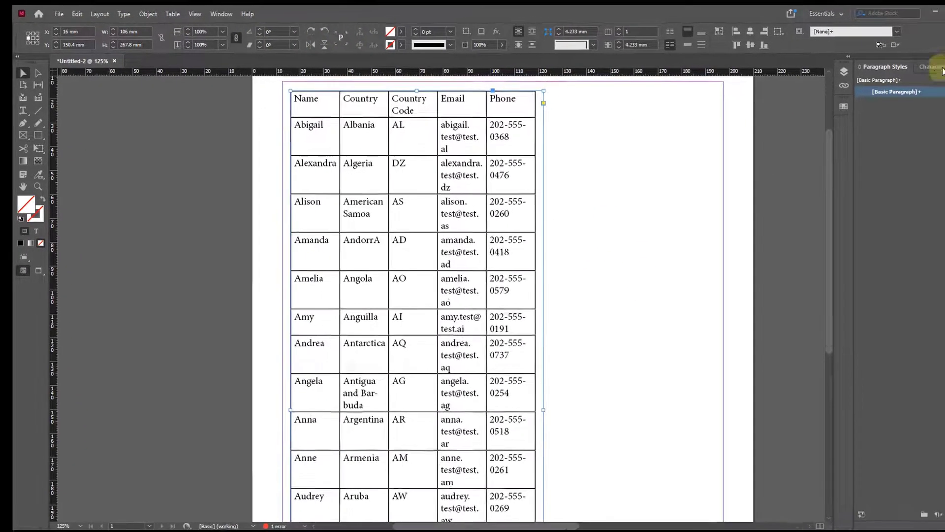
click(202, 20)
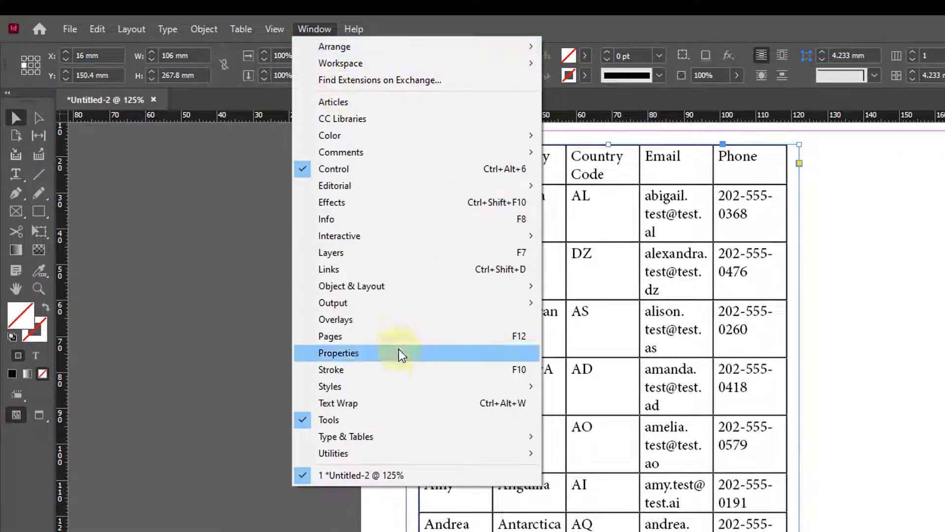
click(352, 338)
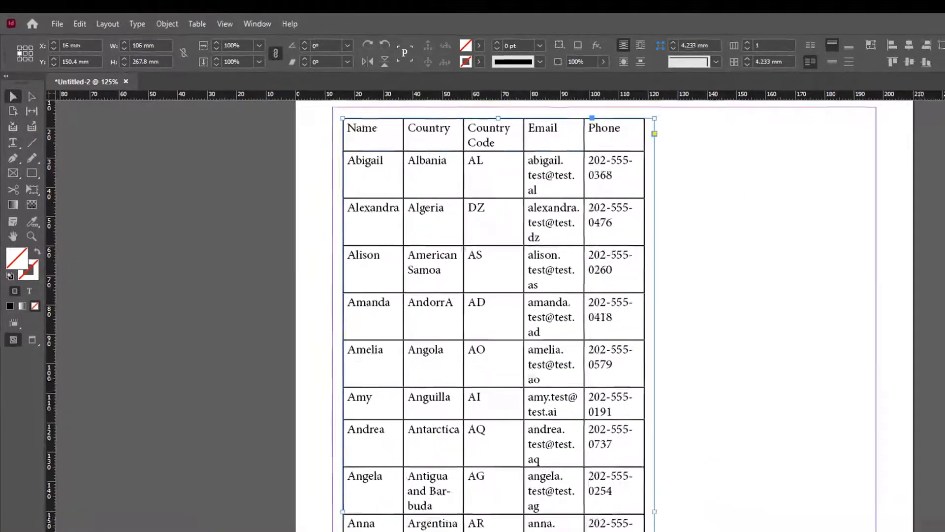
click(903, 508)
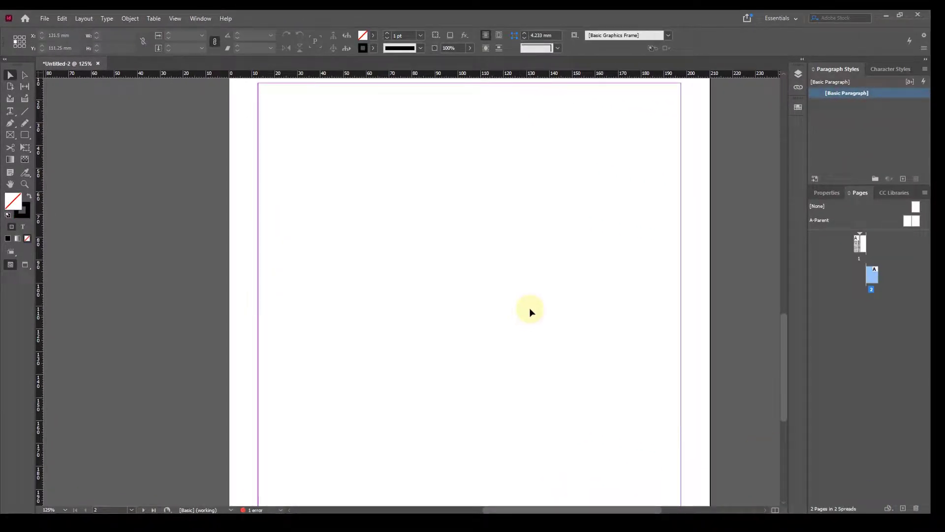
- Continue the table's overset rows from page 1 in a linked text frame of about 110 × 164 mm on page 2
scroll(529, 308, up, 10)
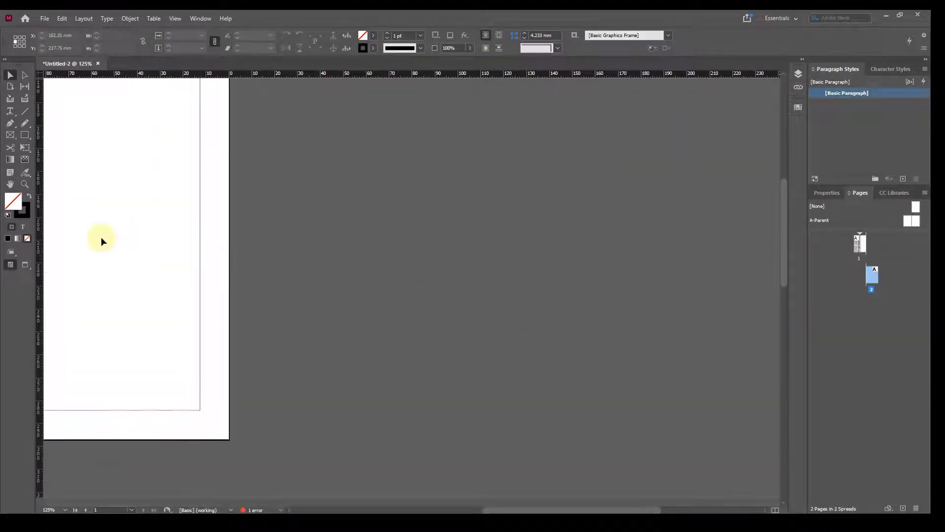
drag(101, 238, 478, 213)
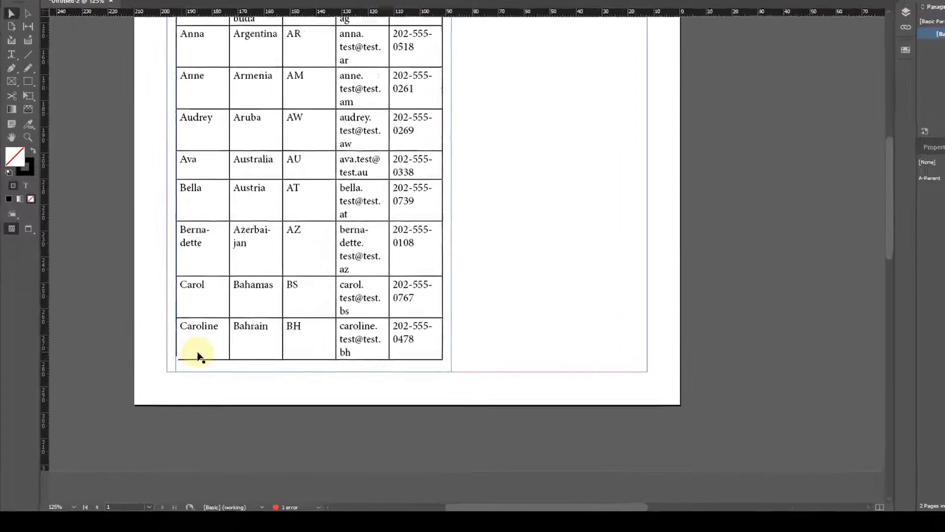
click(174, 376)
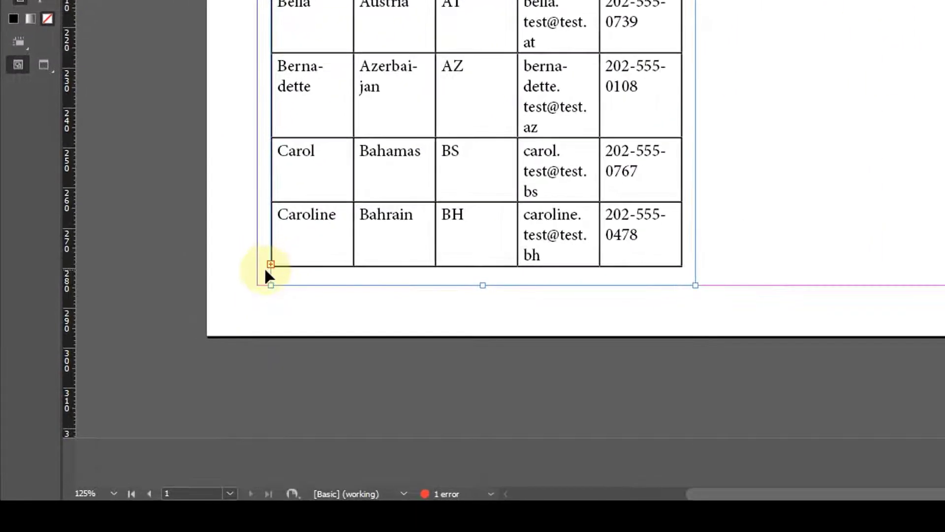
click(270, 264)
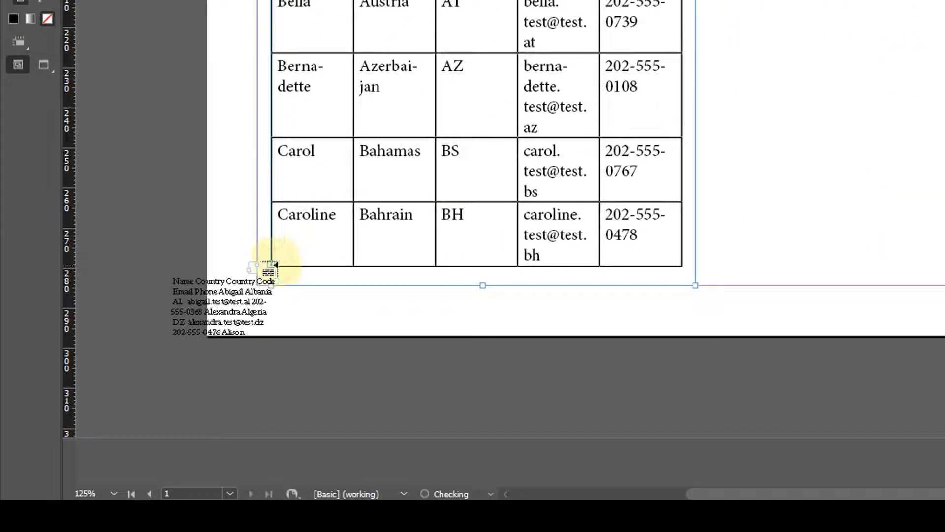
scroll(404, 45, down, 10)
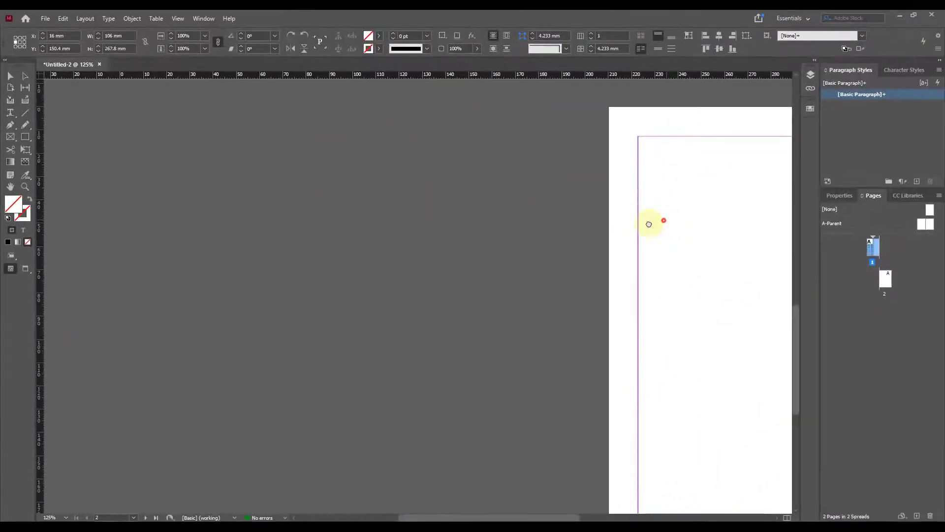
drag(649, 224, 217, 179)
drag(200, 106, 456, 487)
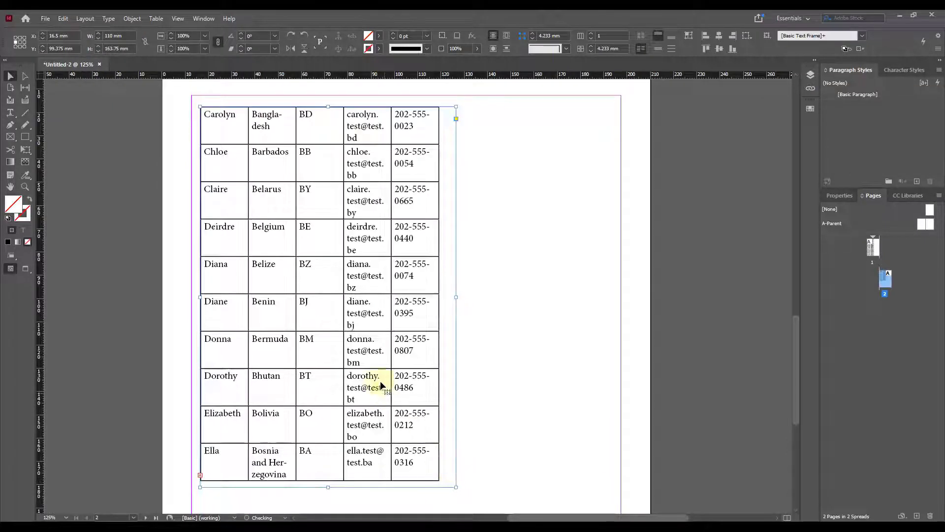
- Extend the table's text frame on page 2 down to the bottom margin, about 267 mm high
scroll(316, 313, up, 2)
scroll(400, 362, down, 4)
scroll(400, 362, down, 4)
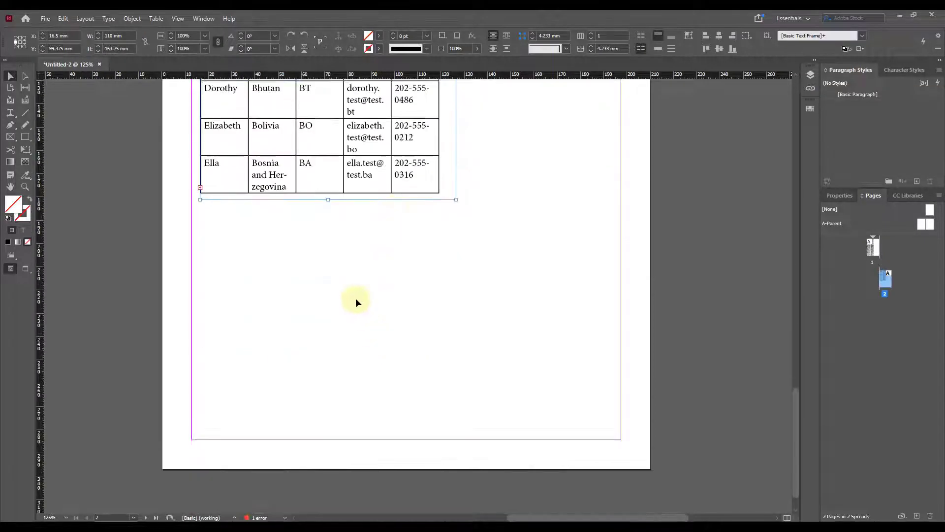
drag(327, 200, 344, 443)
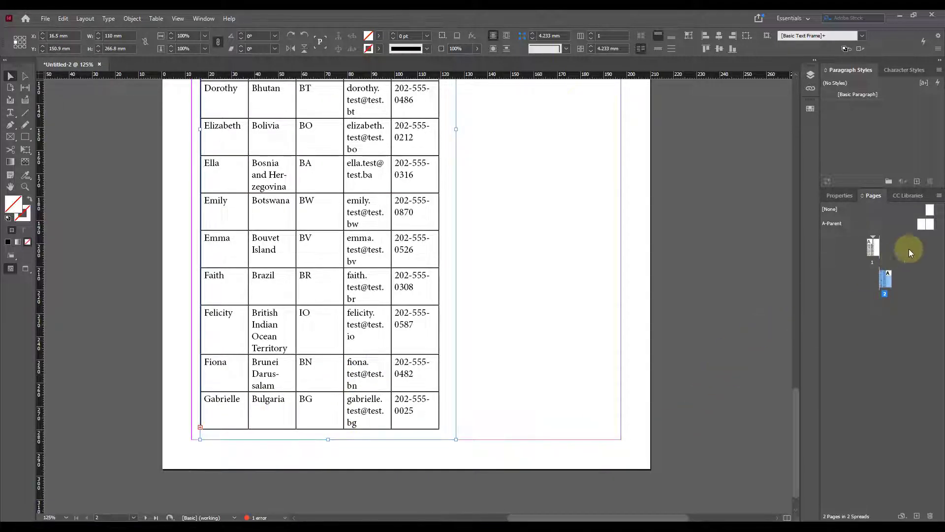
- Add a third page and continue the table's overset rows there in a linked text frame of about 117 × 269 mm
click(917, 515)
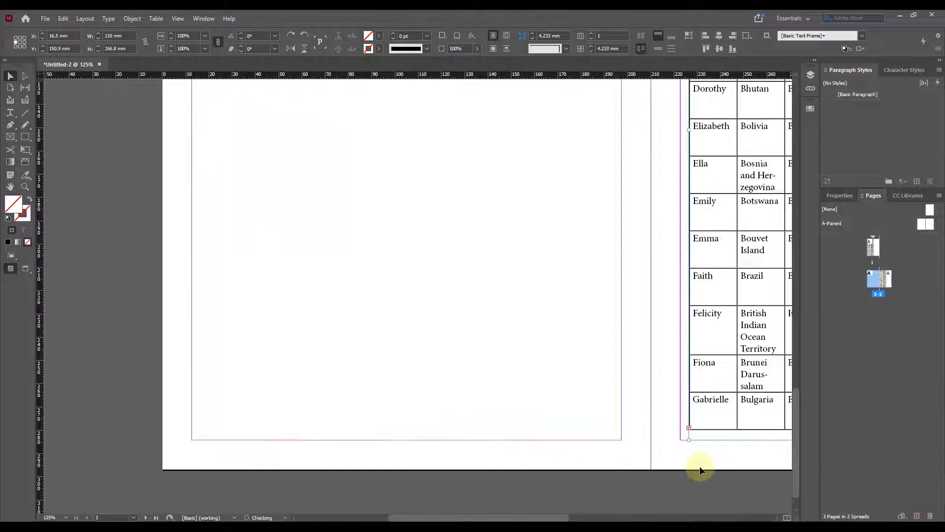
click(689, 428)
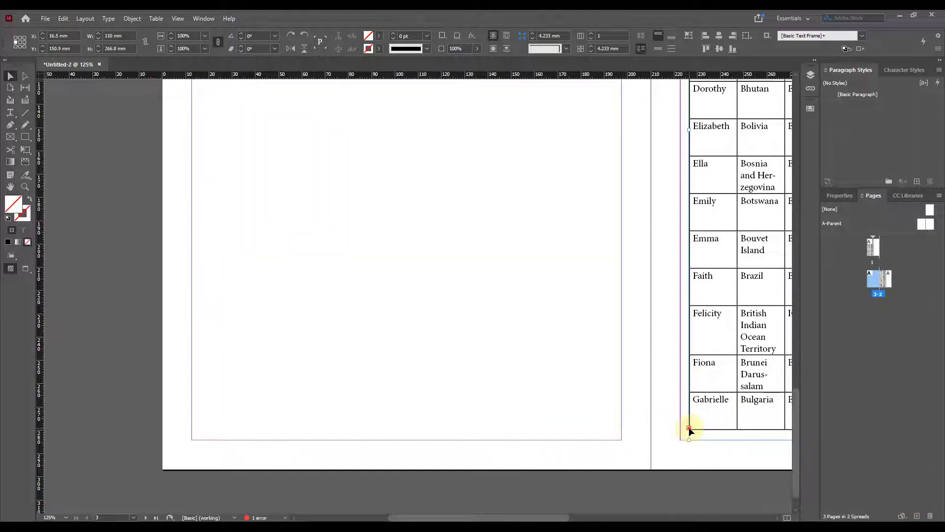
scroll(489, 274, up, 8)
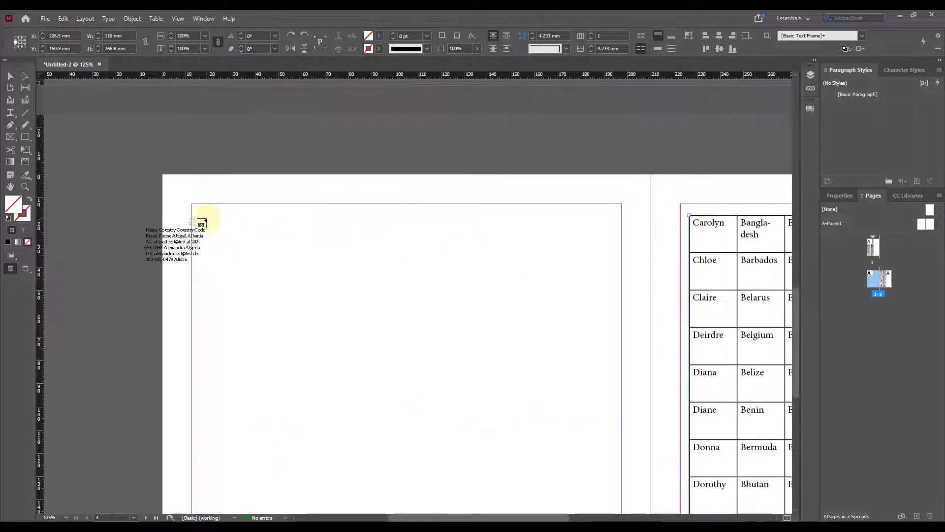
drag(196, 210, 469, 490)
scroll(420, 335, up, 6)
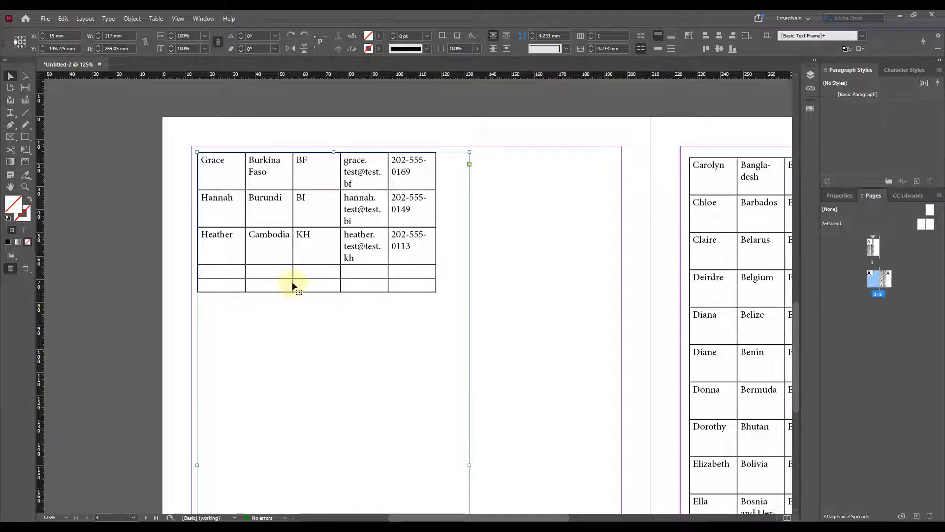
- Examine the column headings in the table's first row on page 1, from Name to Phone
scroll(292, 285, up, 20)
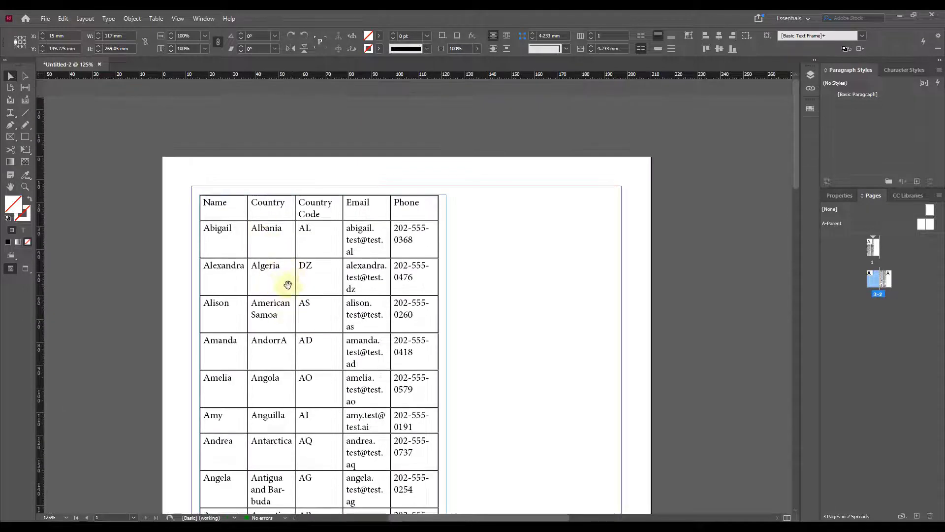
drag(288, 285, 189, 211)
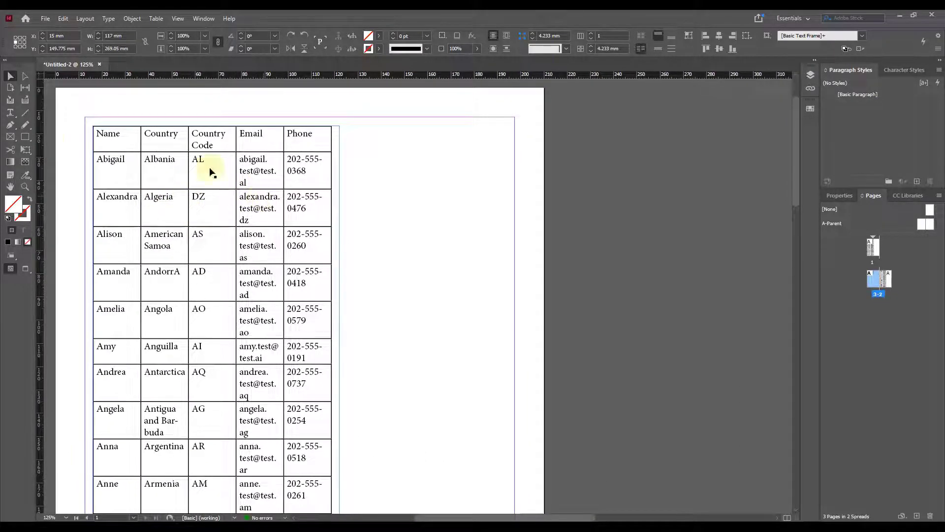
click(9, 113)
click(105, 134)
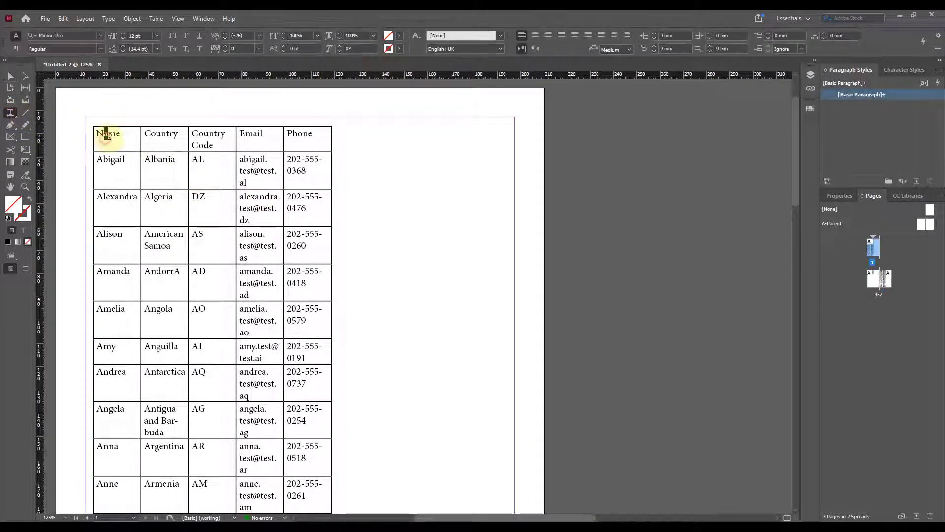
click(211, 135)
drag(319, 136, 126, 135)
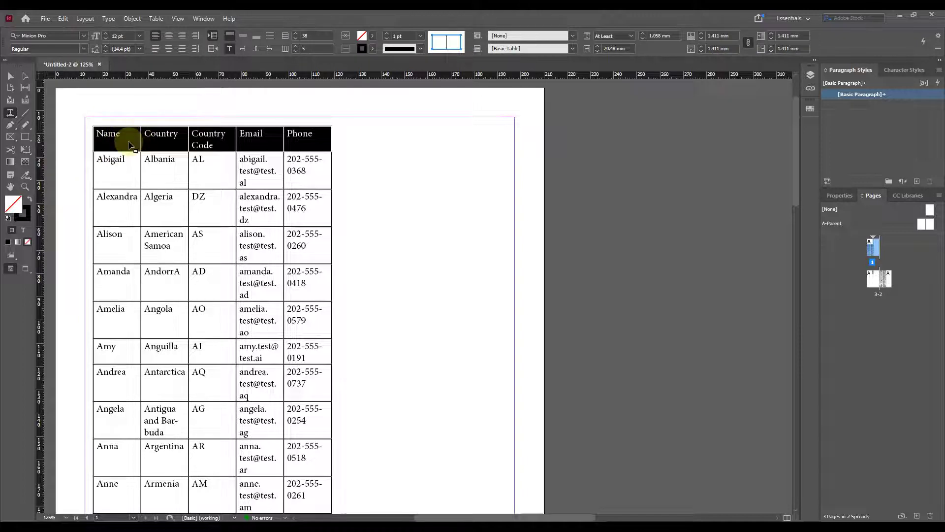
click(122, 136)
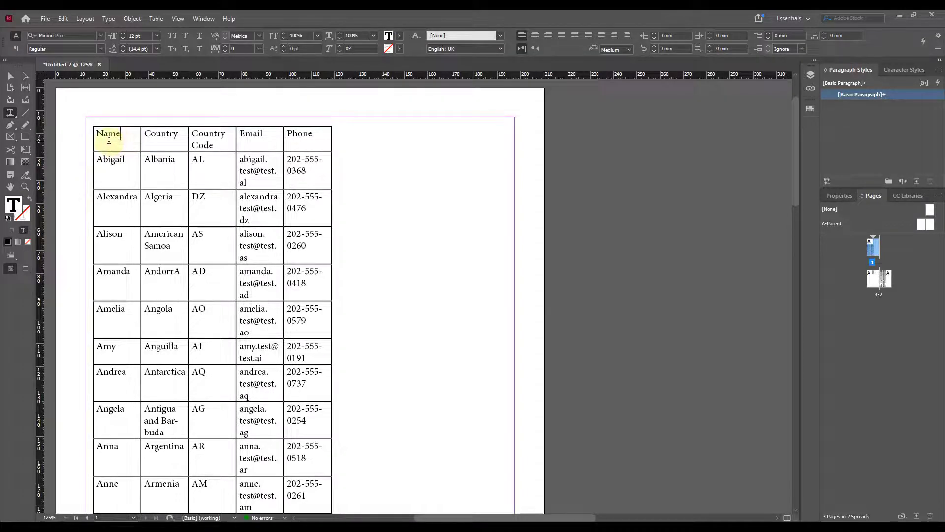
scroll(109, 140, down, 3)
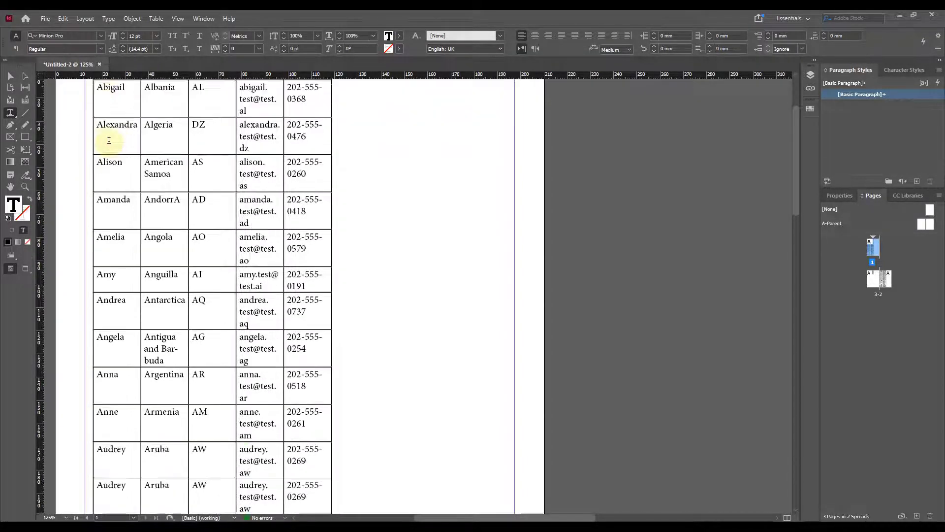
scroll(106, 138, up, 5)
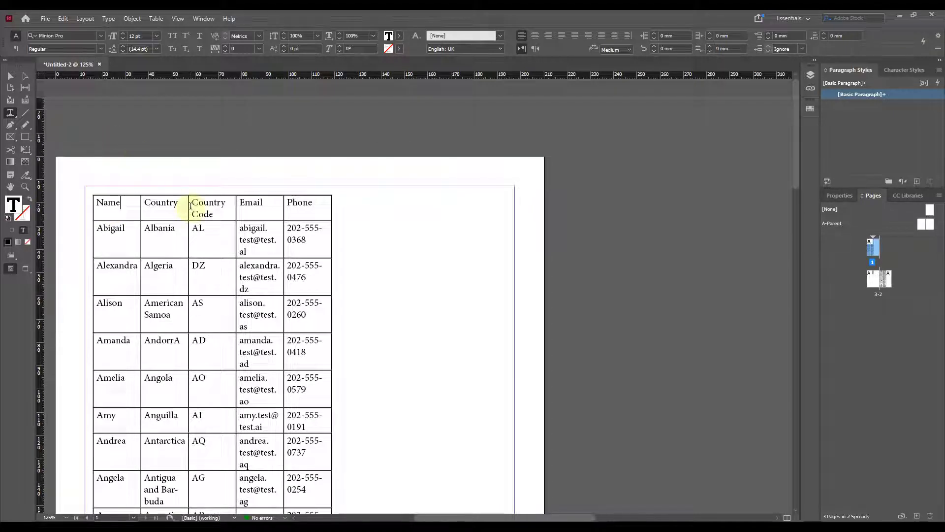
- Compare the table's heading row on page 1 with the first rows of its continuation on pages 2 and 3
scroll(190, 206, down, 10)
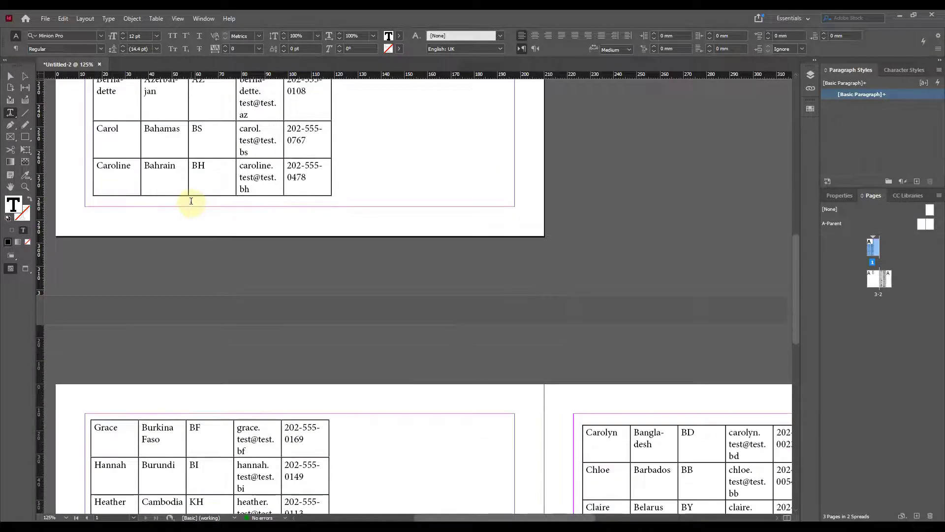
scroll(172, 148, up, 3)
scroll(445, 344, down, 1)
scroll(675, 366, down, 5)
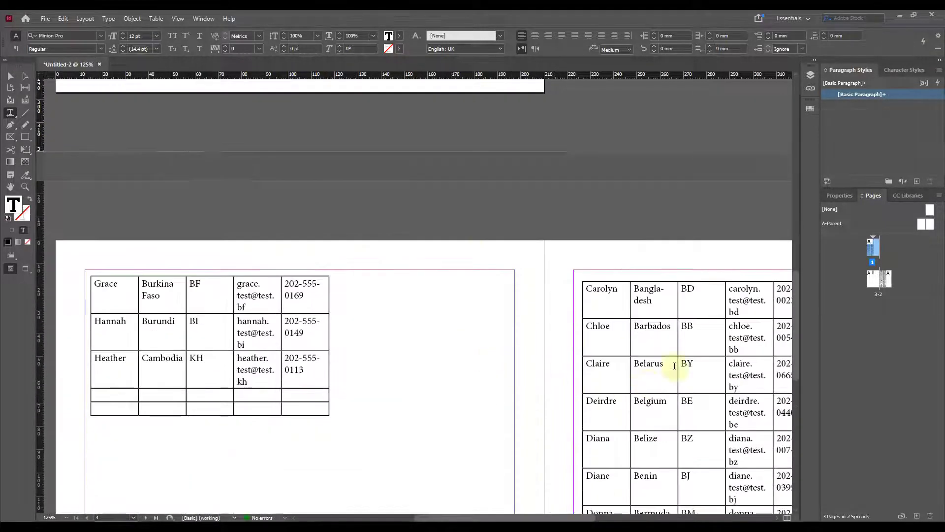
scroll(546, 517, right, 5)
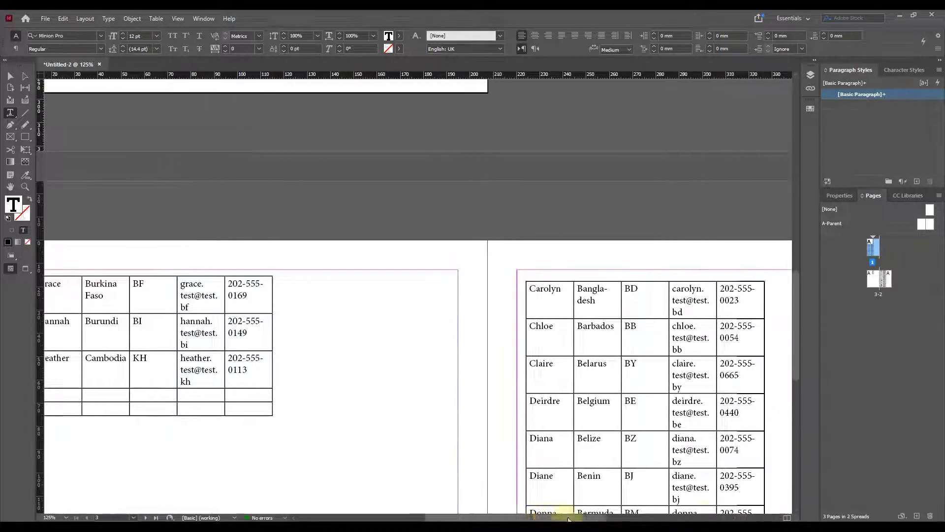
drag(402, 294, 464, 301)
click(497, 295)
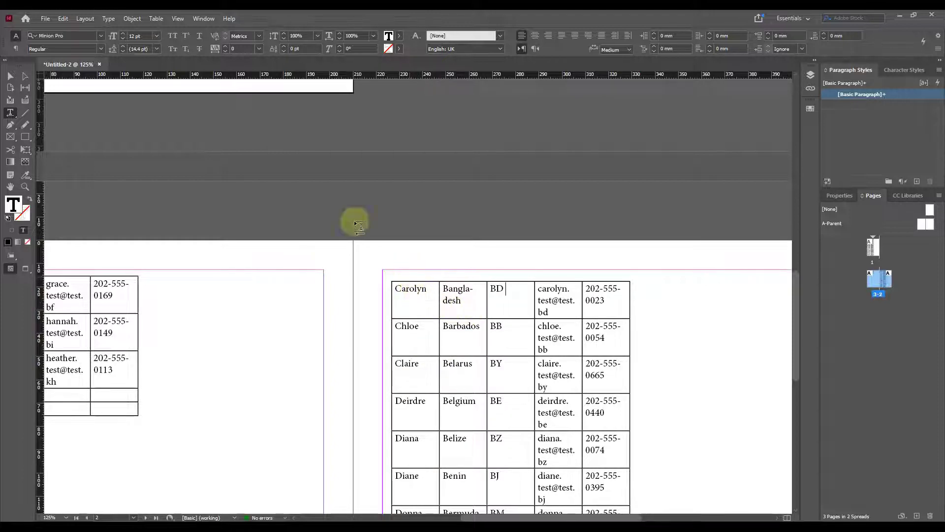
scroll(313, 257, up, 15)
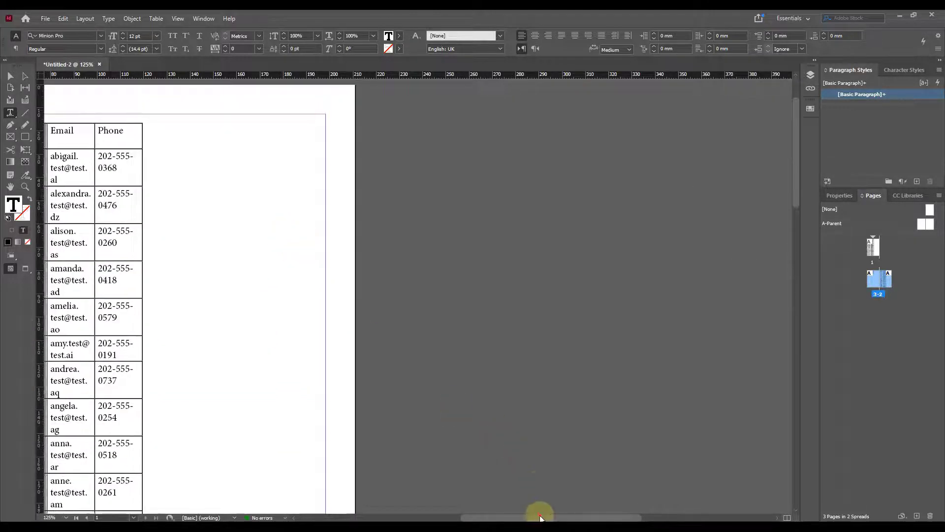
drag(542, 517, 485, 517)
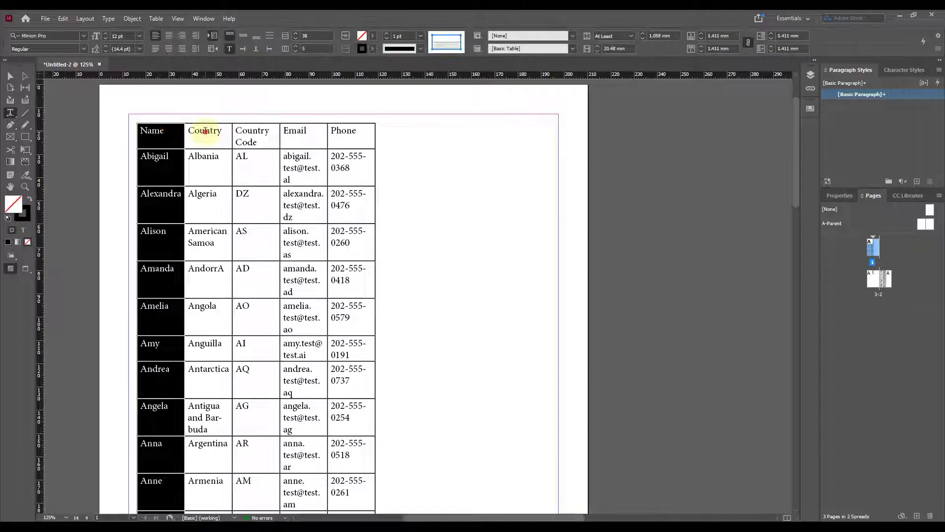
drag(151, 130, 349, 132)
scroll(716, 298, down, 15)
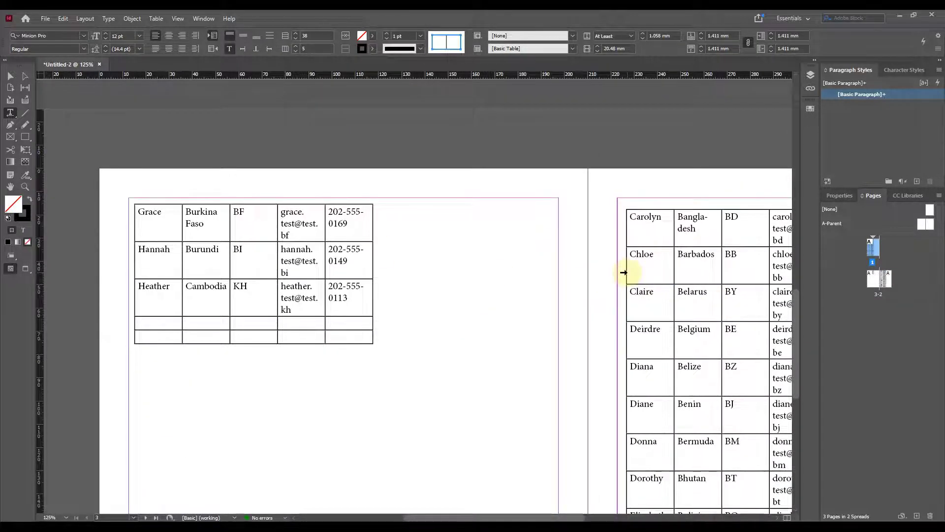
click(660, 224)
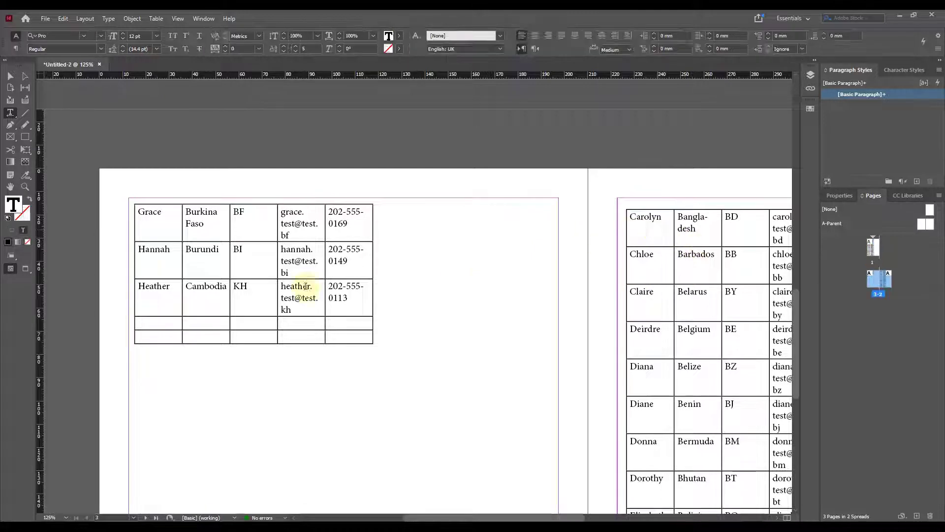
- Convert the table's first row, from Name to Phone, to a header row
scroll(475, 268, up, 15)
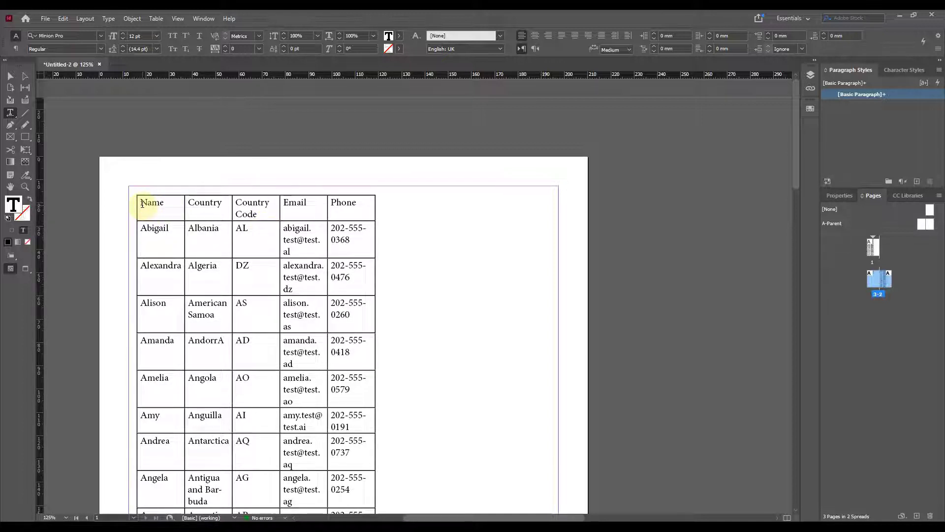
drag(141, 204, 344, 201)
right_click(348, 206)
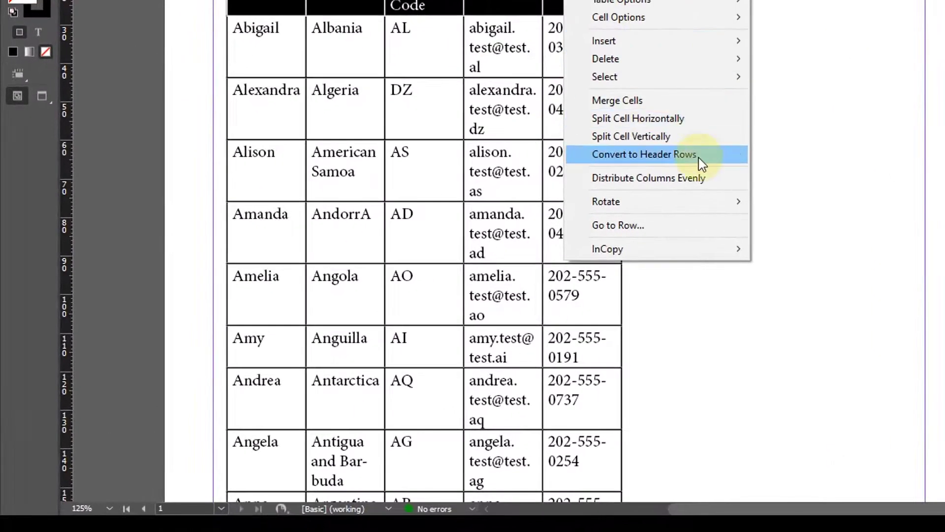
click(685, 156)
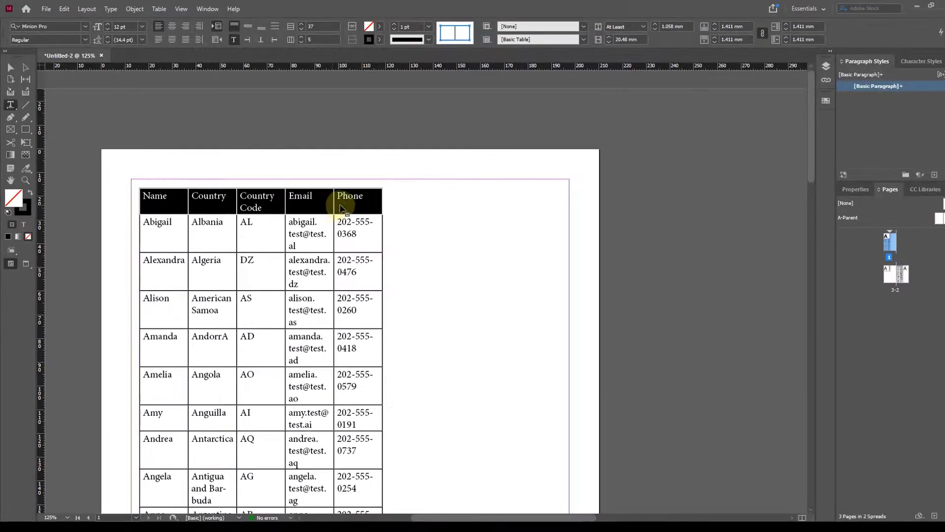
- Check the top of the continued table on pages 2 and 3 for the header row
scroll(390, 249, down, 10)
click(662, 283)
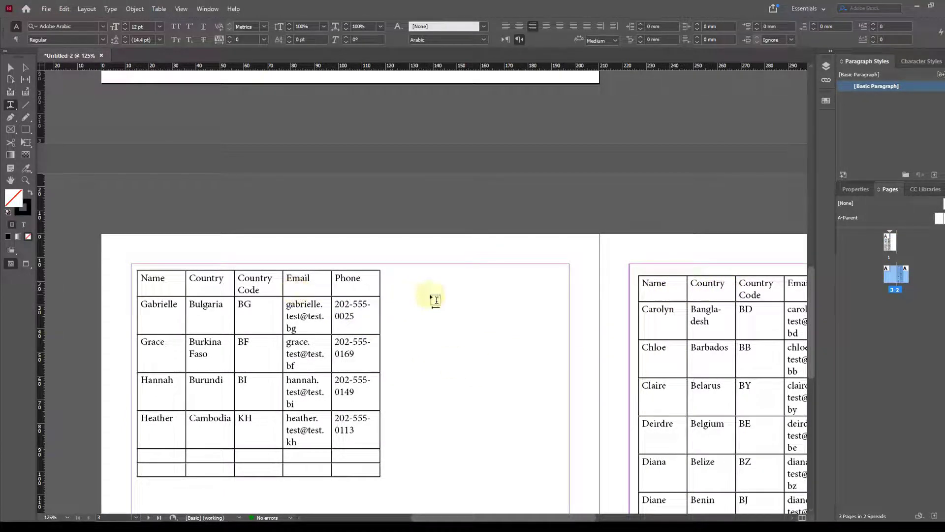
ctrl+alt+click(318, 254)
ctrl+alt+click(357, 253)
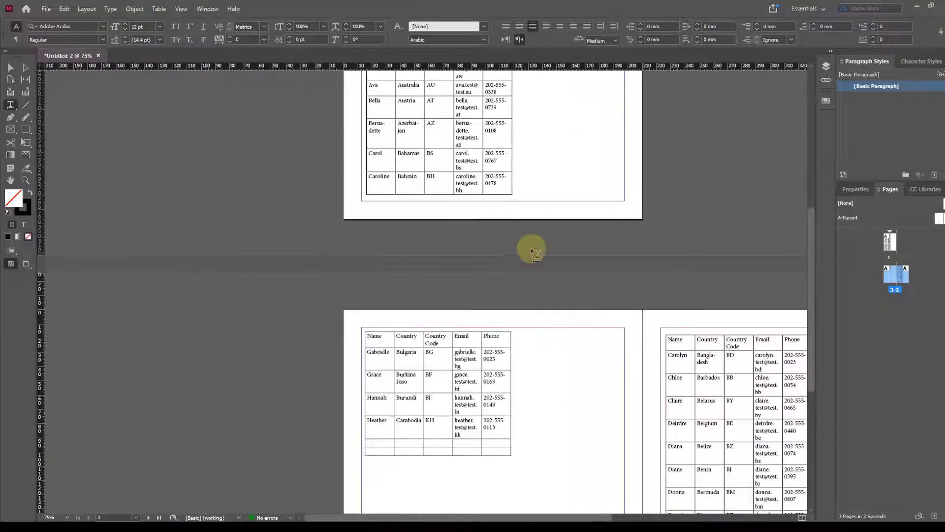
drag(613, 246, 361, 268)
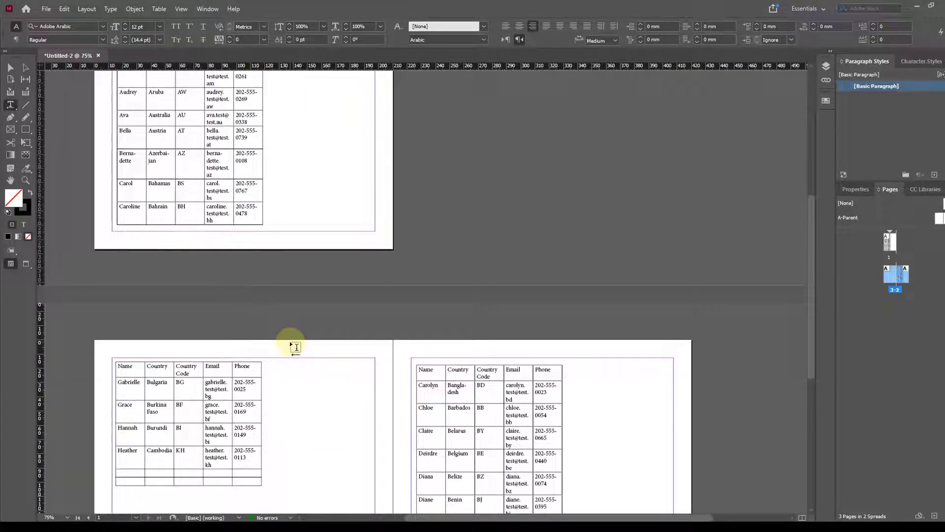
- Inspect the text threads that link the table's frames, starting from the frame on page 1
click(11, 67)
click(223, 164)
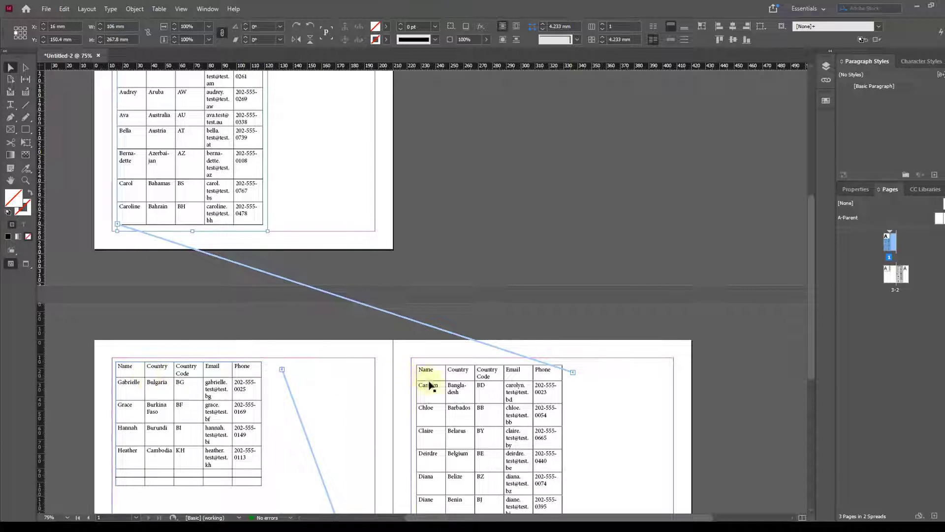
scroll(189, 147, up, 4)
scroll(147, 112, up, 3)
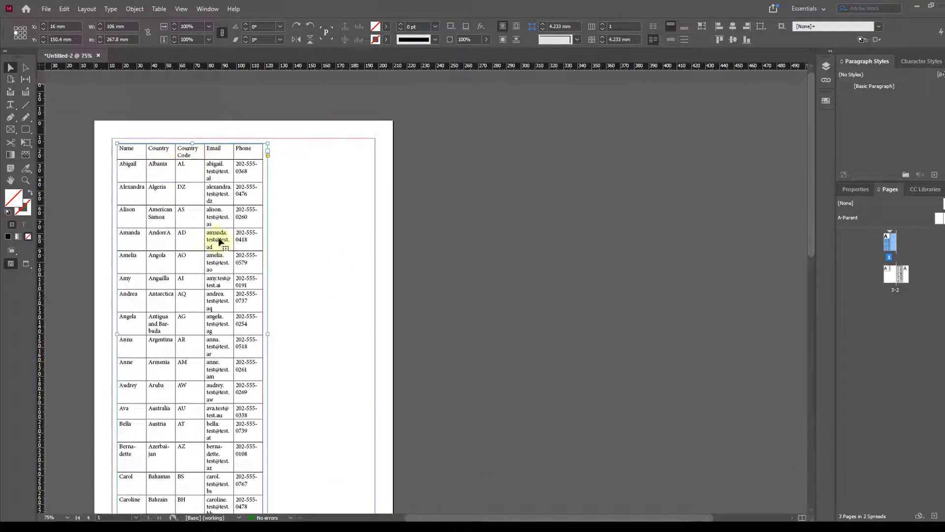
scroll(194, 321, down, 4)
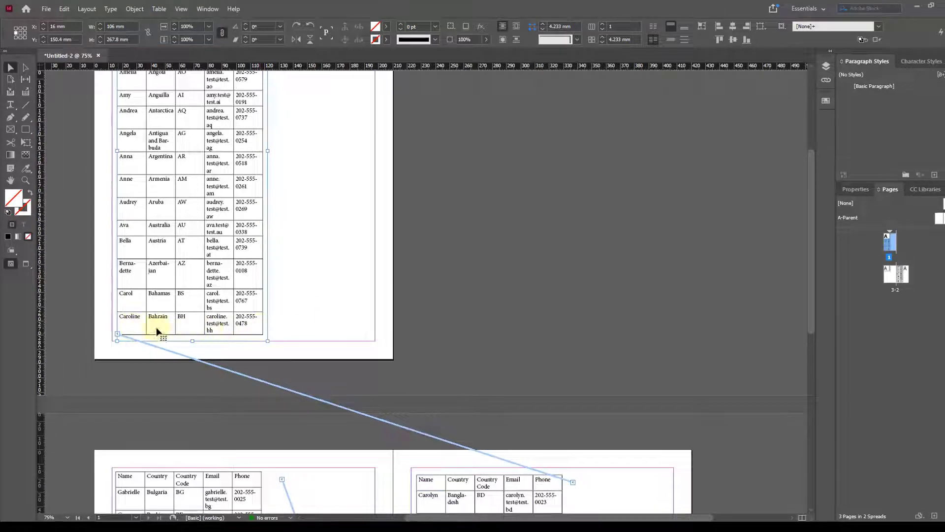
scroll(306, 297, up, 2)
scroll(325, 193, up, 3)
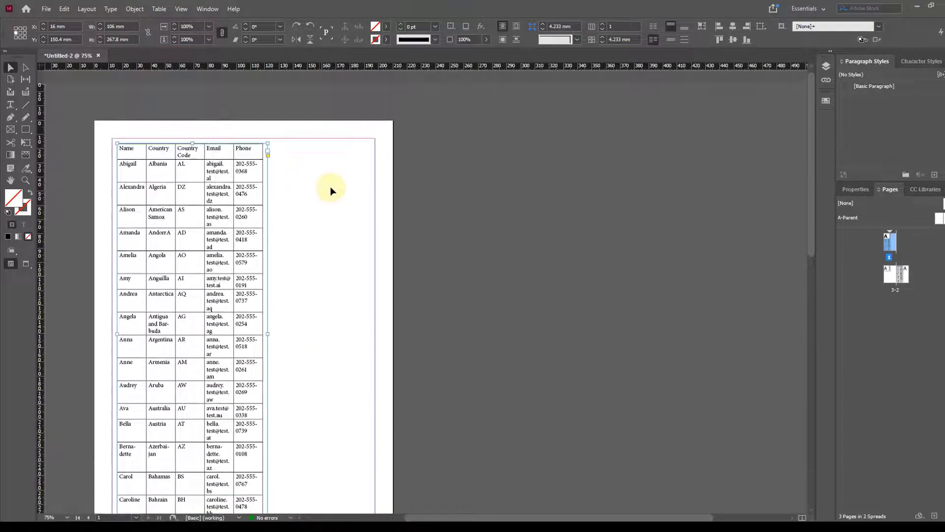
click(340, 185)
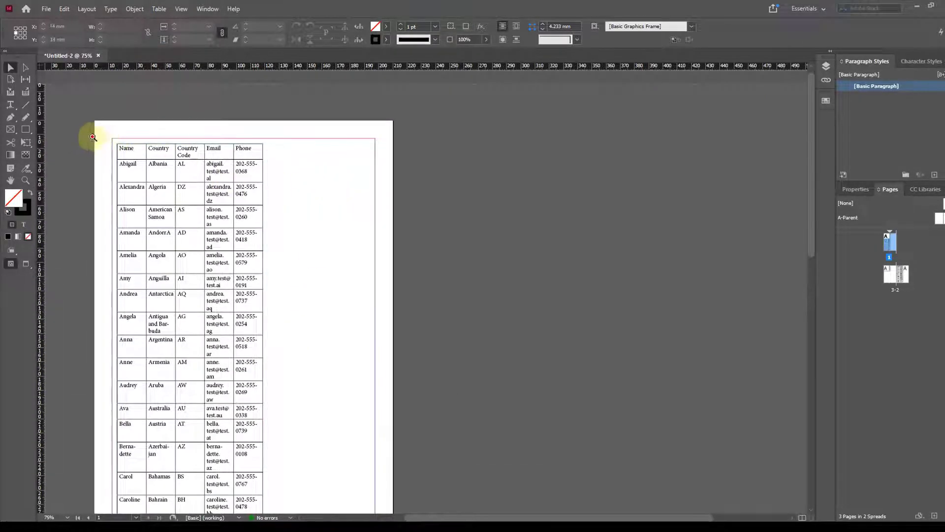
drag(95, 137, 318, 273)
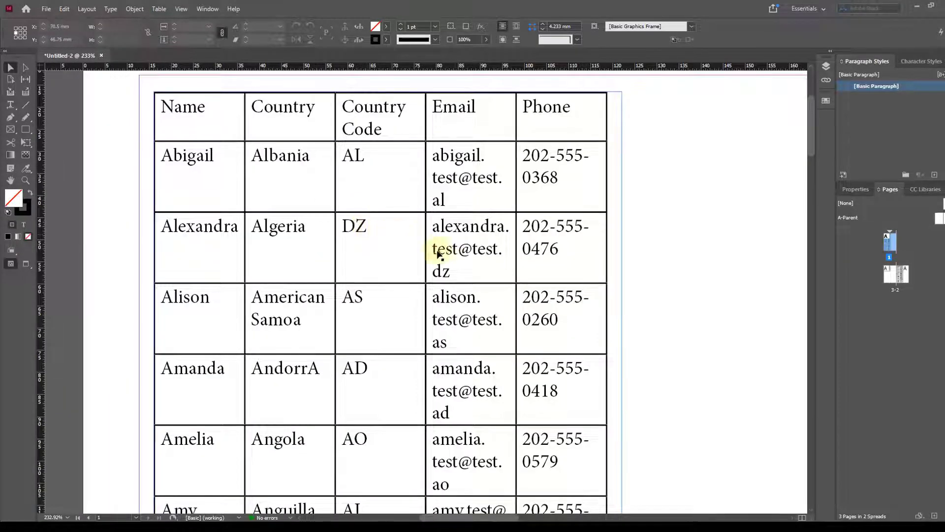
scroll(440, 227, down, 4)
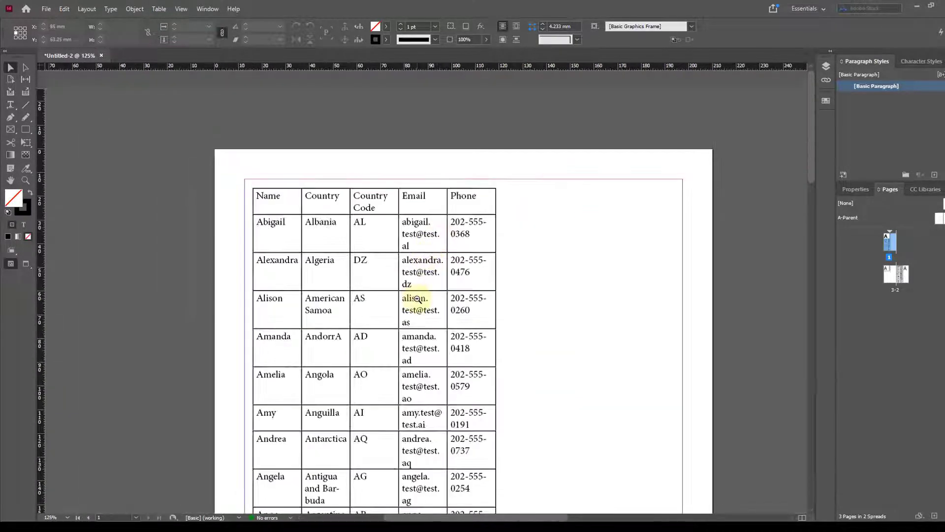
drag(416, 285, 220, 218)
click(447, 415)
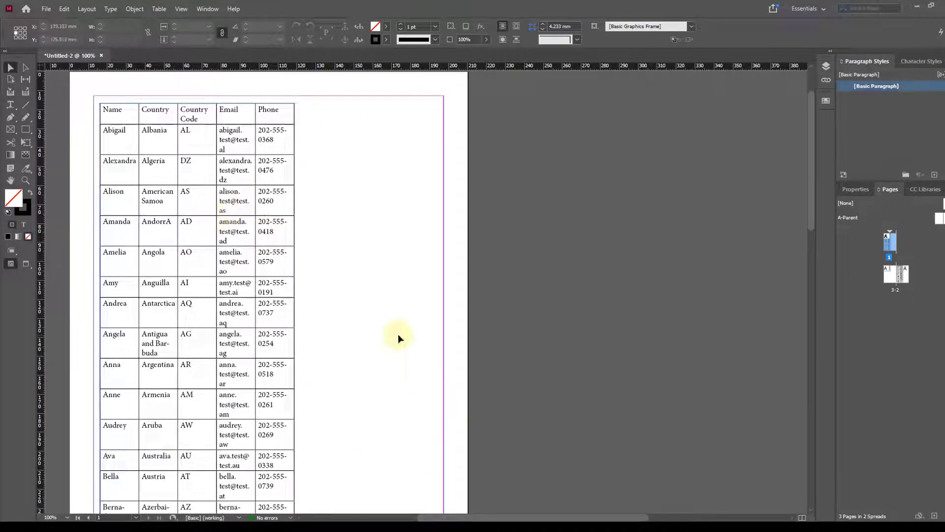
- Widen the table's Phone and Email columns on page 1 so that most of their entries fit on one line
click(175, 245)
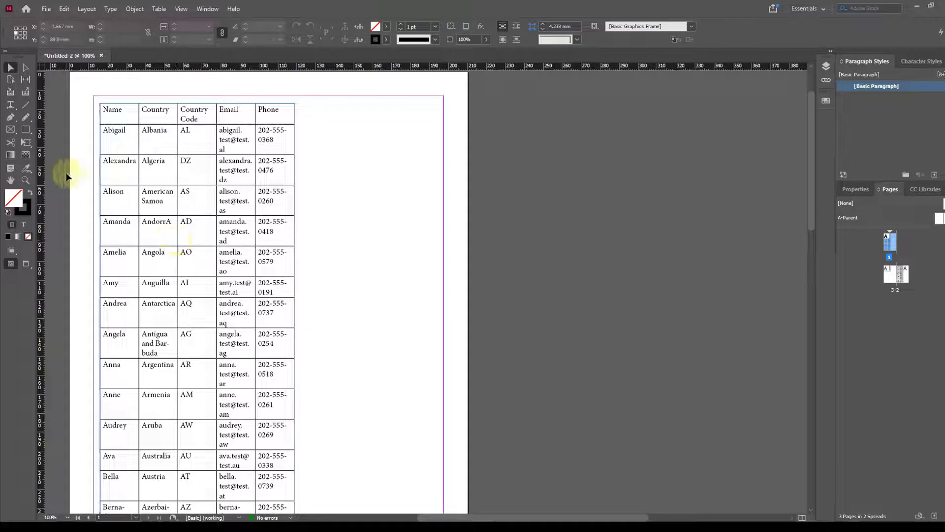
click(270, 139)
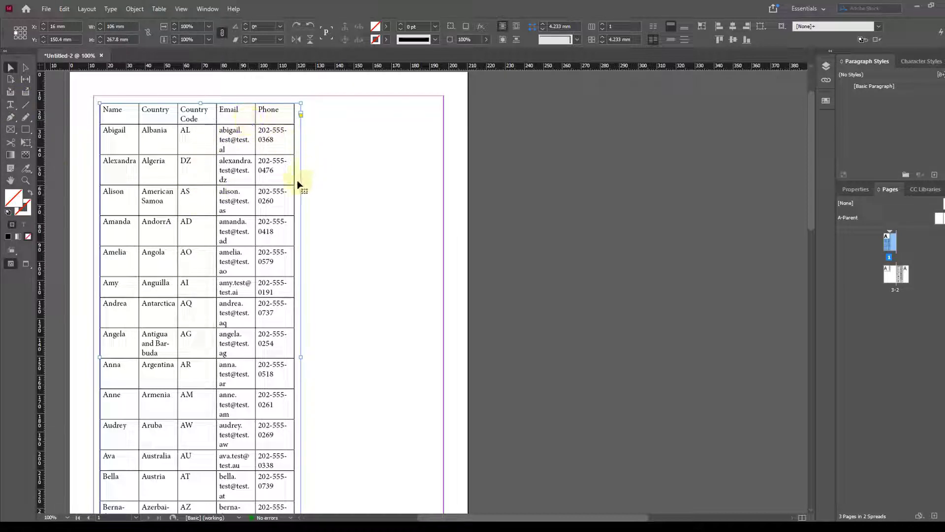
click(10, 106)
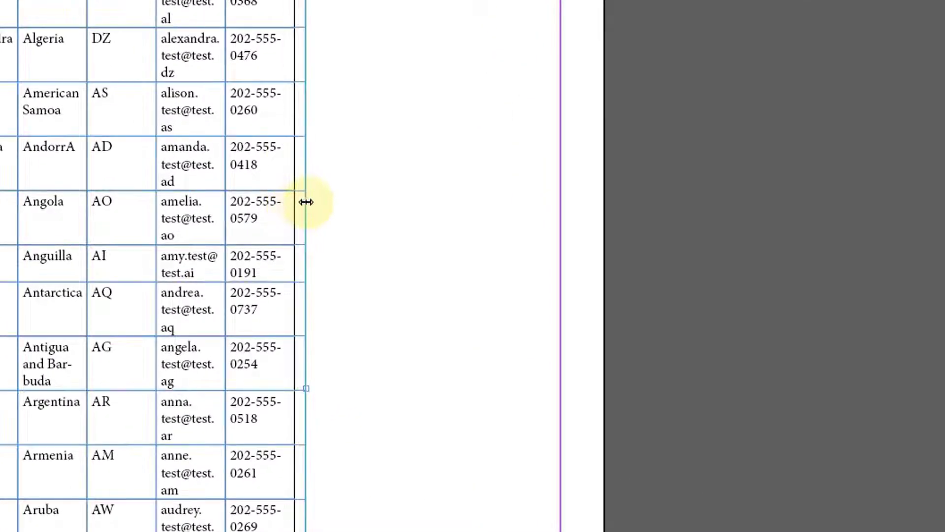
mouse_move(305, 202)
mouse_down()
mouse_move(348, 198)
mouse_move(323, 200)
mouse_up()
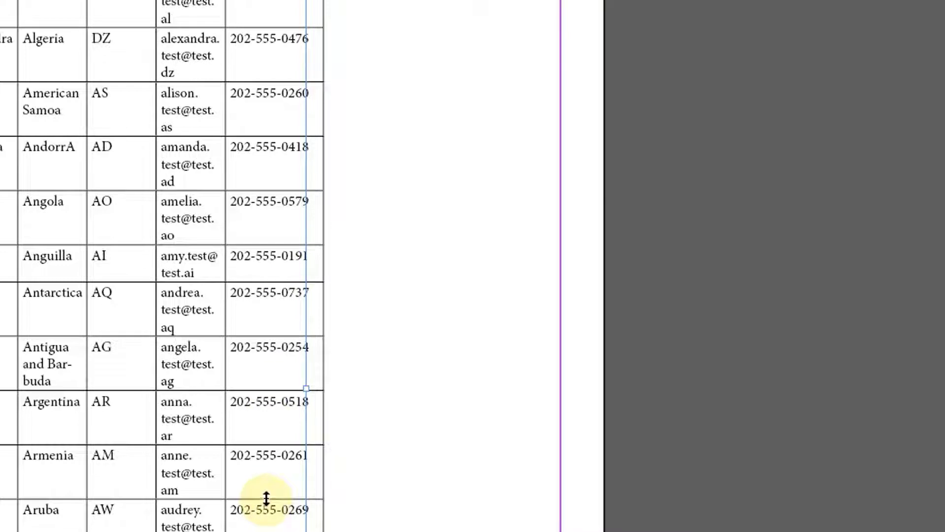
scroll(302, 446, down, 3)
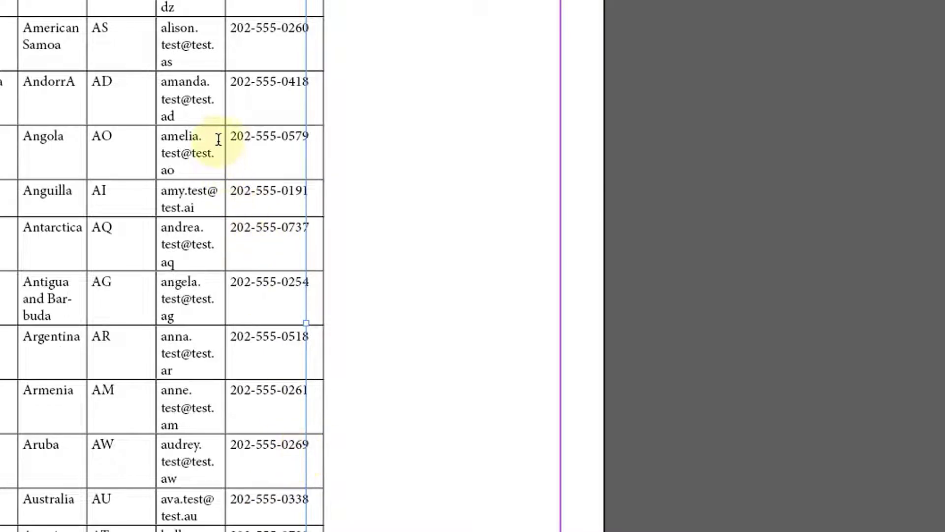
drag(227, 143, 290, 139)
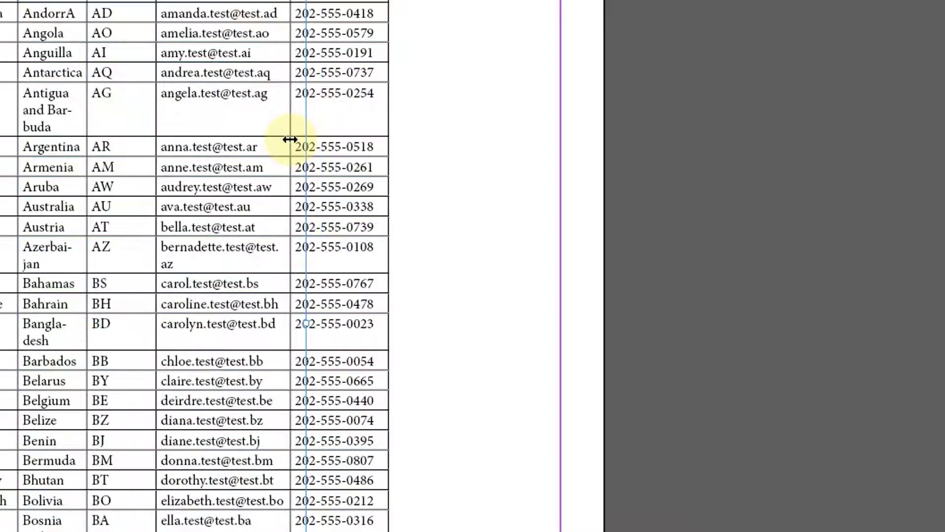
- Distribute the Email and Phone columns evenly on page 1
scroll(252, 502, down, 3)
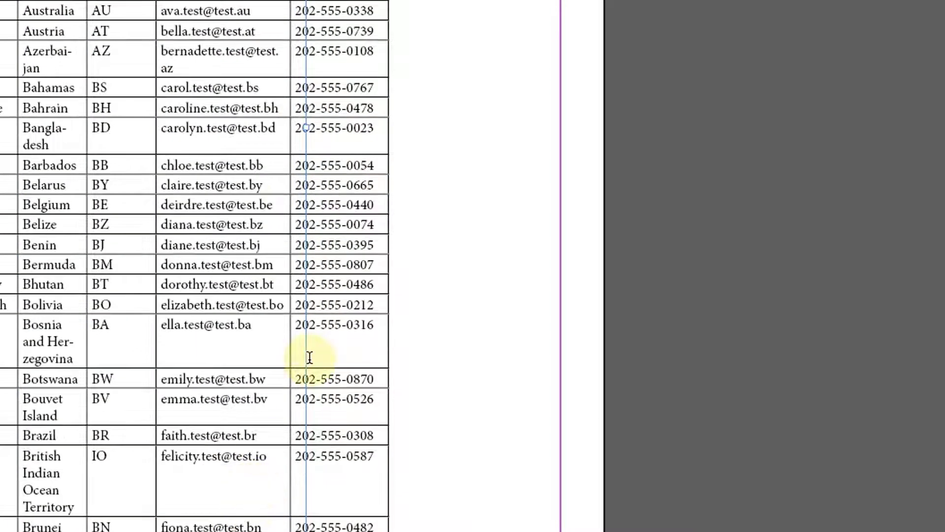
scroll(309, 358, down, 5)
scroll(310, 359, down, 5)
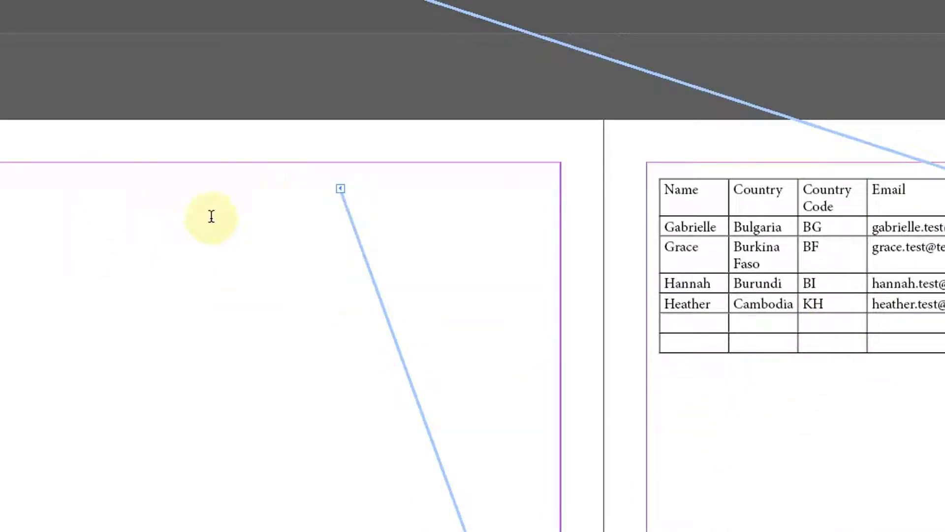
scroll(935, 354, down, 3)
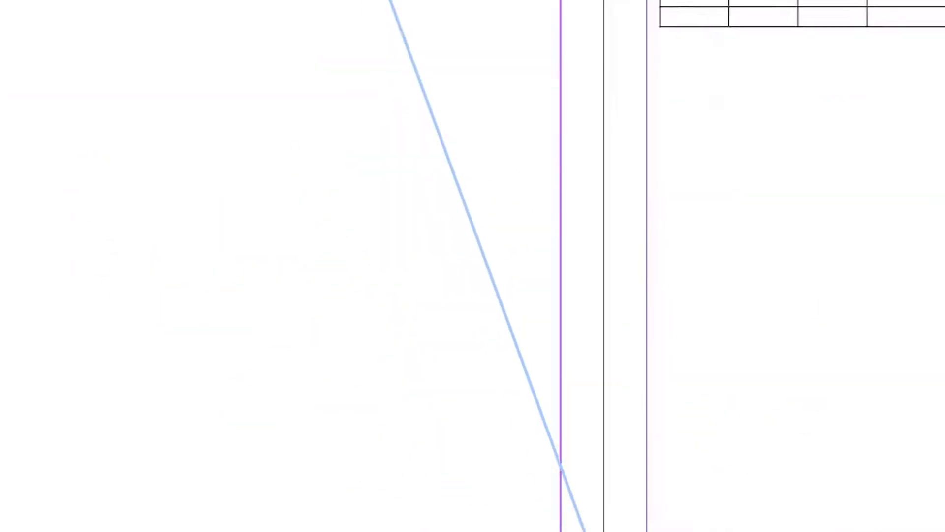
scroll(943, 409, up, 1)
scroll(941, 416, up, 5)
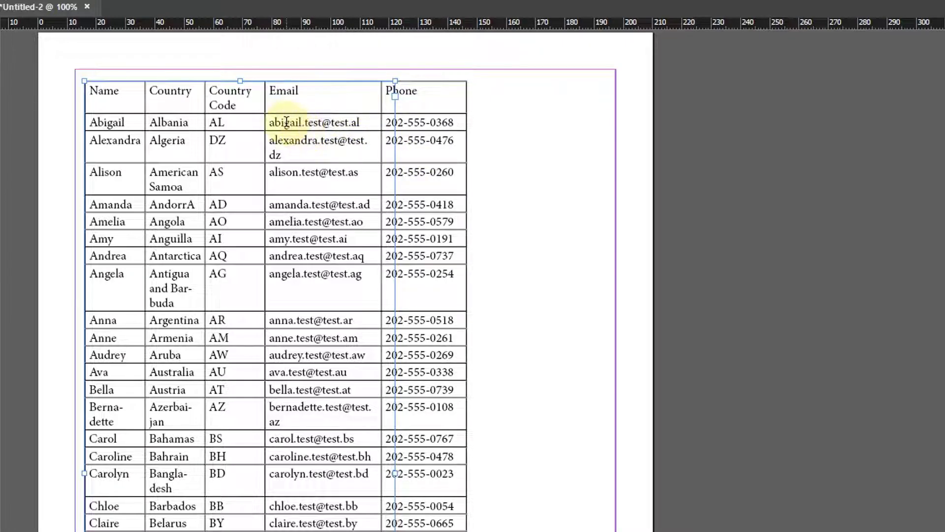
drag(286, 122, 432, 121)
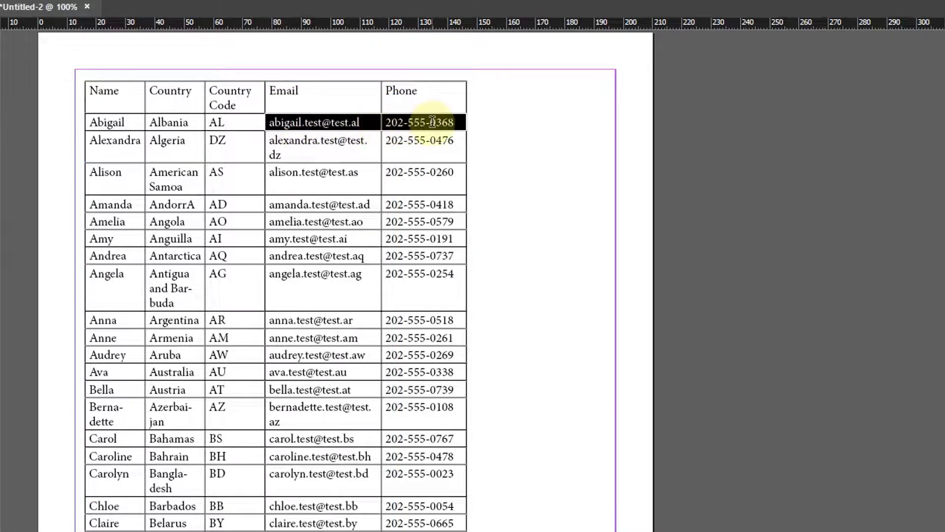
right_click(432, 123)
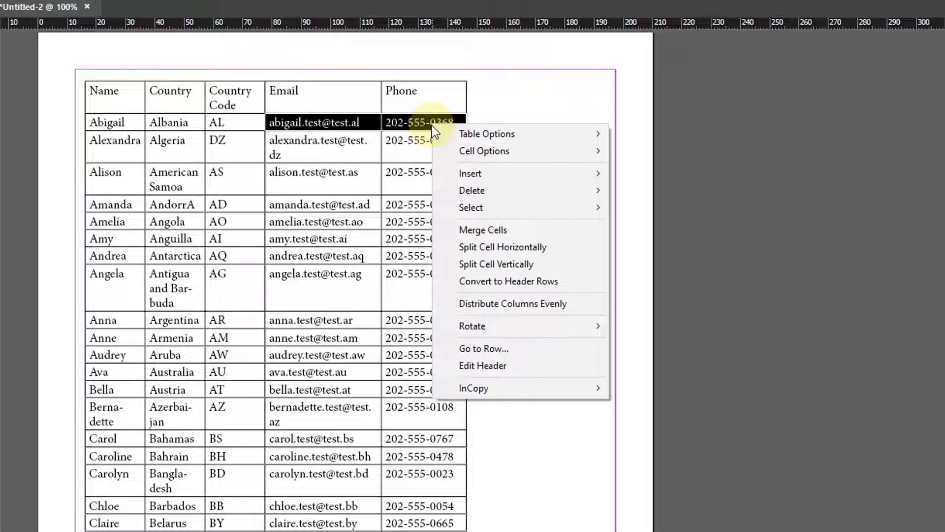
click(518, 302)
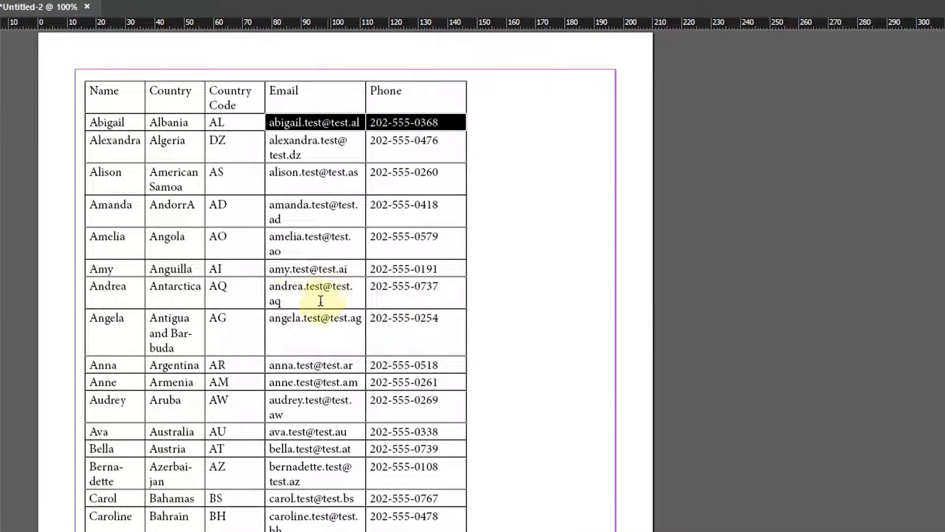
click(419, 181)
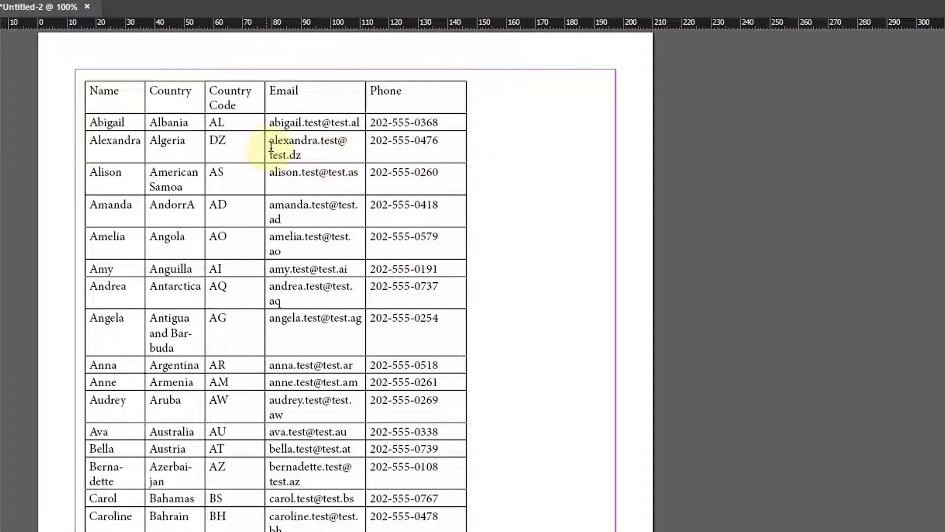
- Widen the Country Code and Email columns, and distribute the Email and Phone columns evenly again
drag(265, 145, 302, 141)
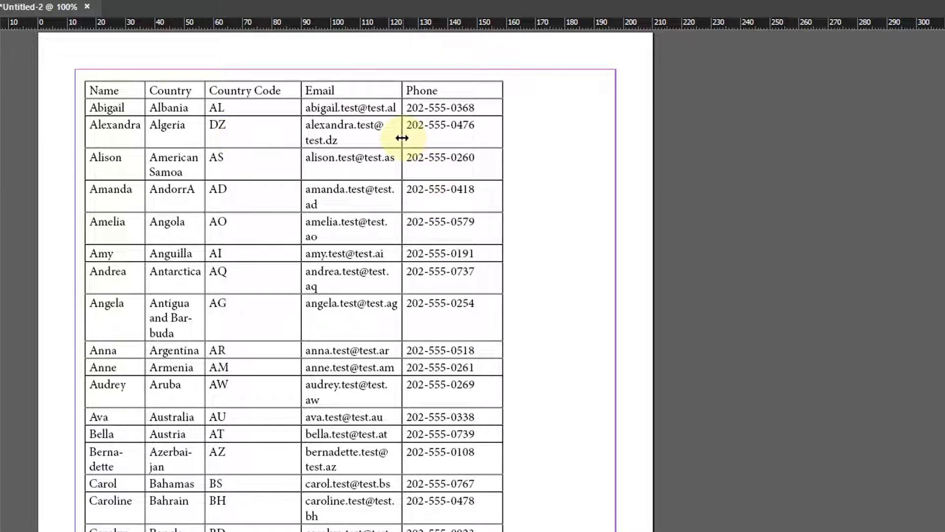
drag(403, 138, 439, 153)
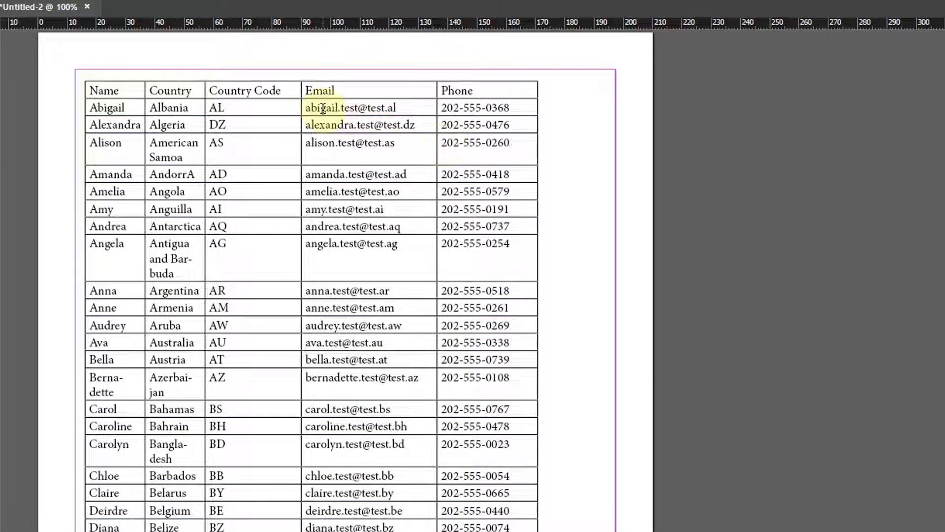
drag(322, 108, 475, 114)
drag(333, 148, 456, 142)
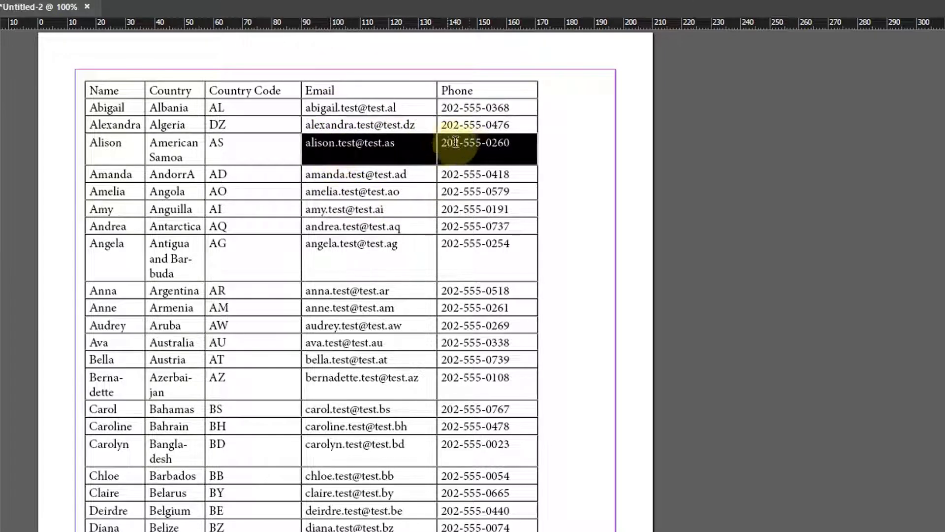
right_click(475, 144)
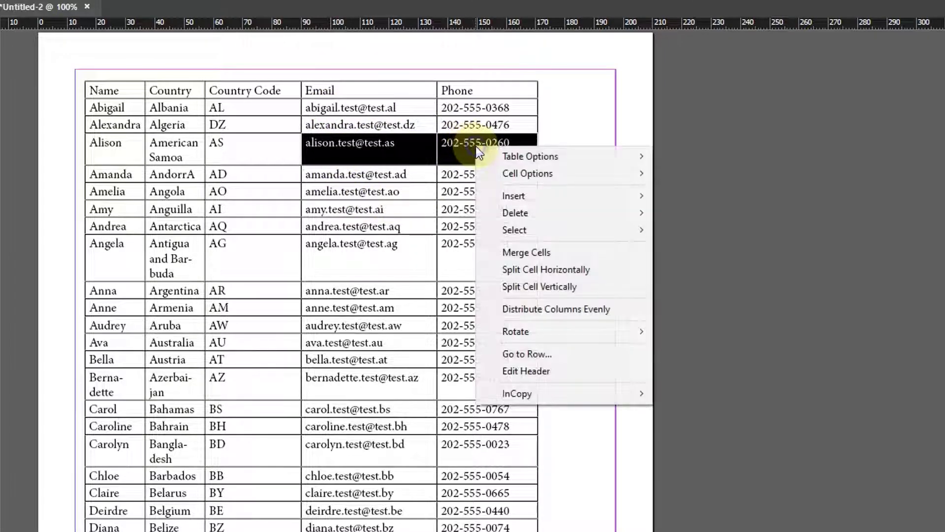
click(592, 310)
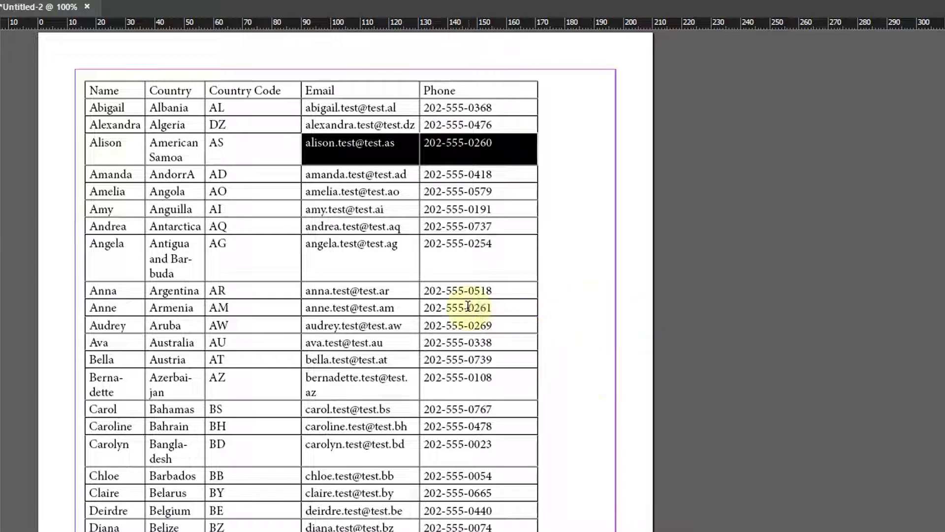
- Try making the Barbados row several lines taller, and undo that height change
scroll(403, 424, down, 5)
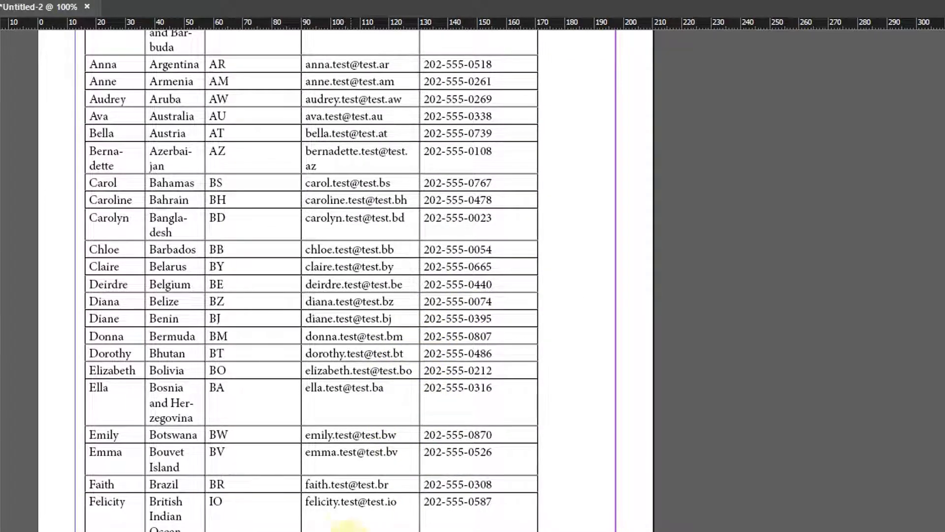
click(346, 525)
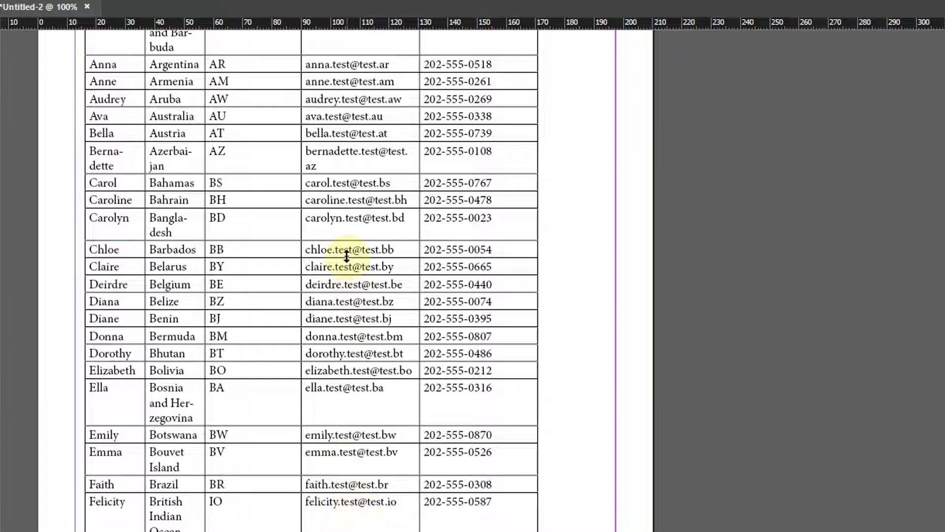
drag(347, 258, 353, 326)
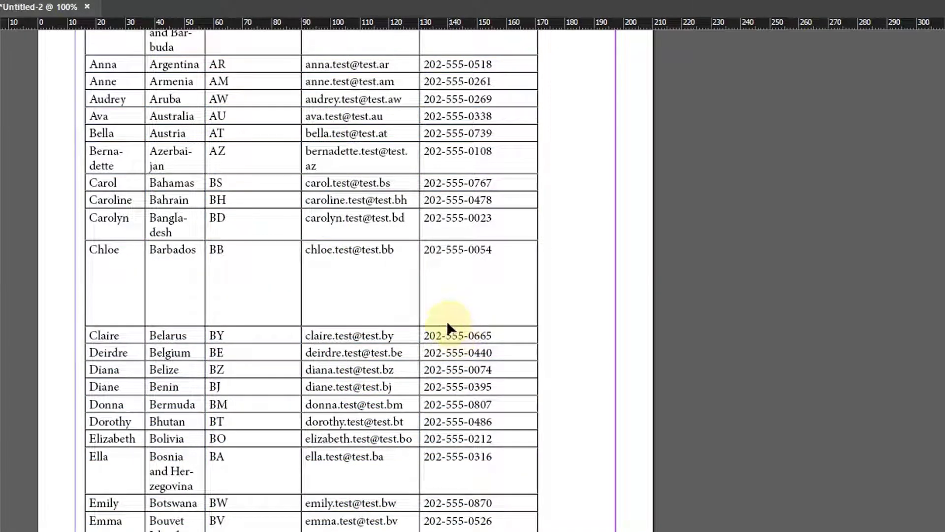
key(ctrl+z)
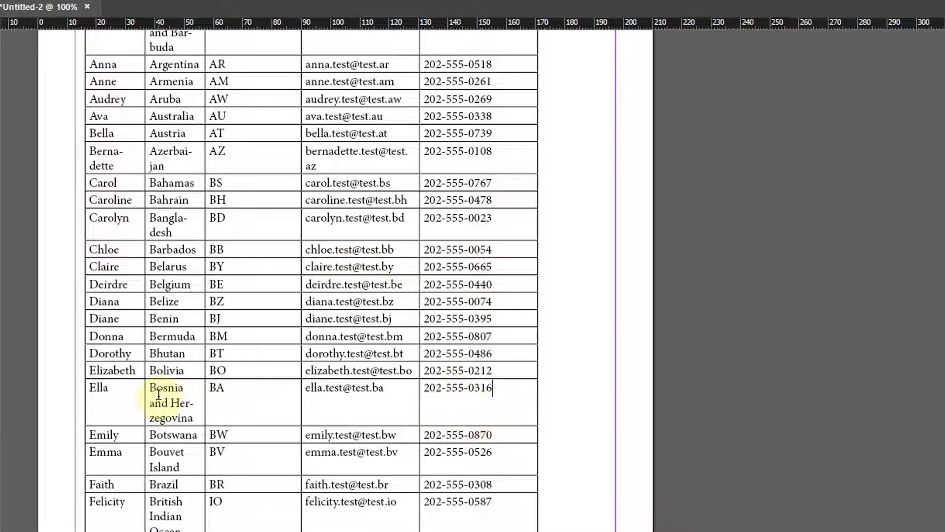
- Widen the Country, Name and Email columns until the wrapped entries near the top of the table fit on one line
drag(154, 402, 179, 418)
scroll(282, 337, up, 5)
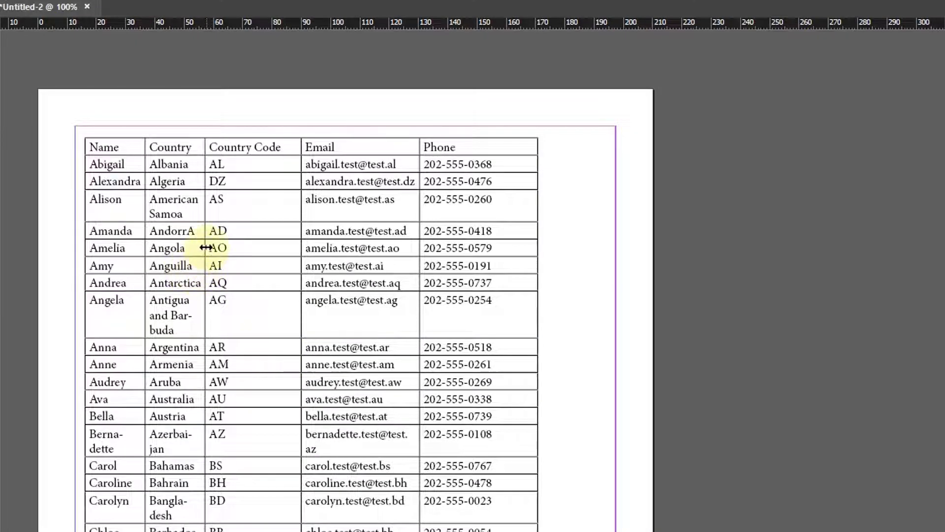
drag(206, 247, 274, 252)
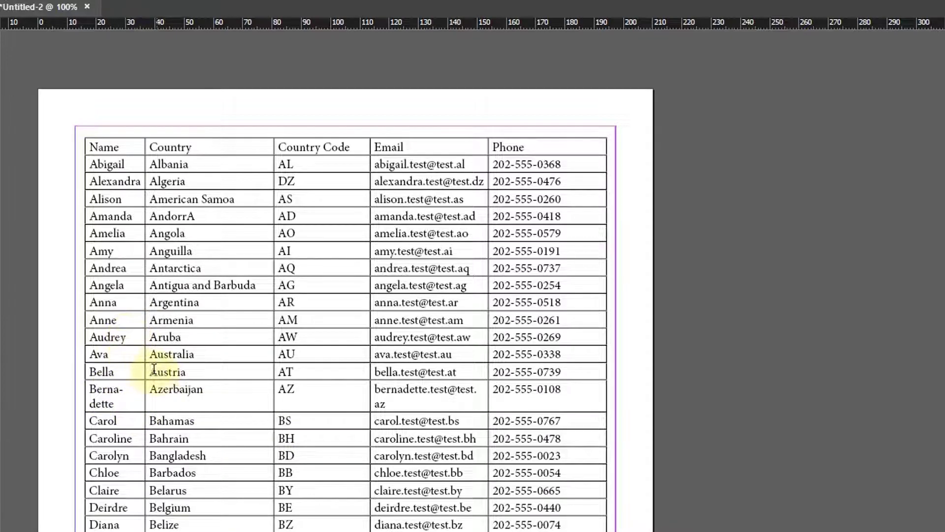
drag(144, 372, 163, 369)
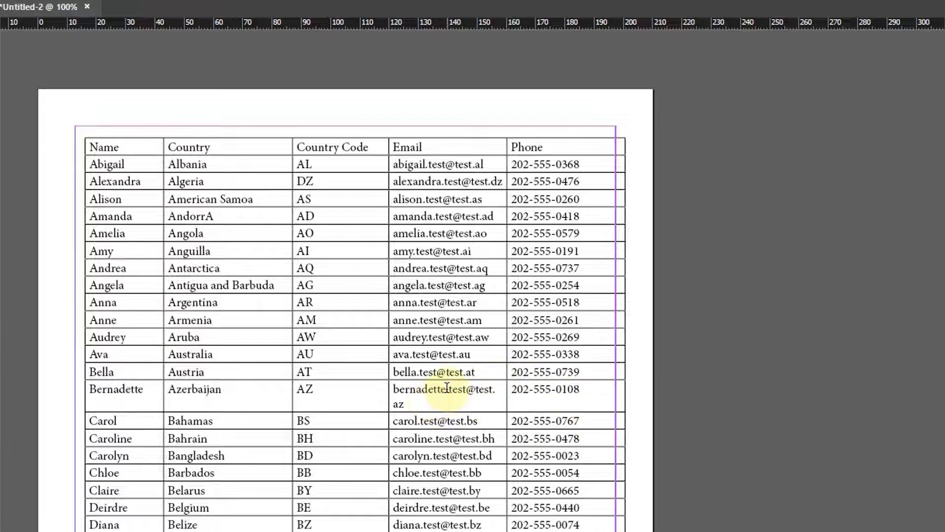
drag(507, 353, 520, 352)
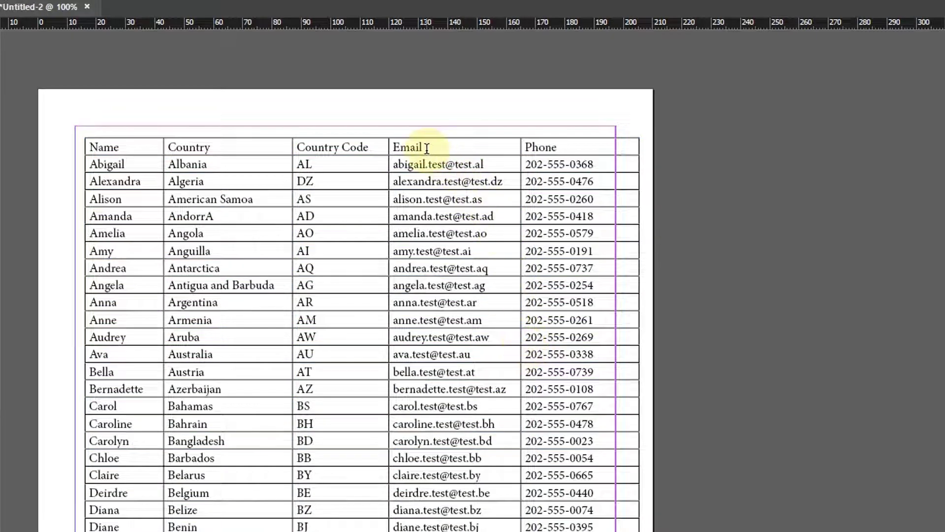
- Distribute the Email and Phone columns evenly, and widen the Country column so British Indian Ocean Territory fits on one line
drag(427, 148, 550, 146)
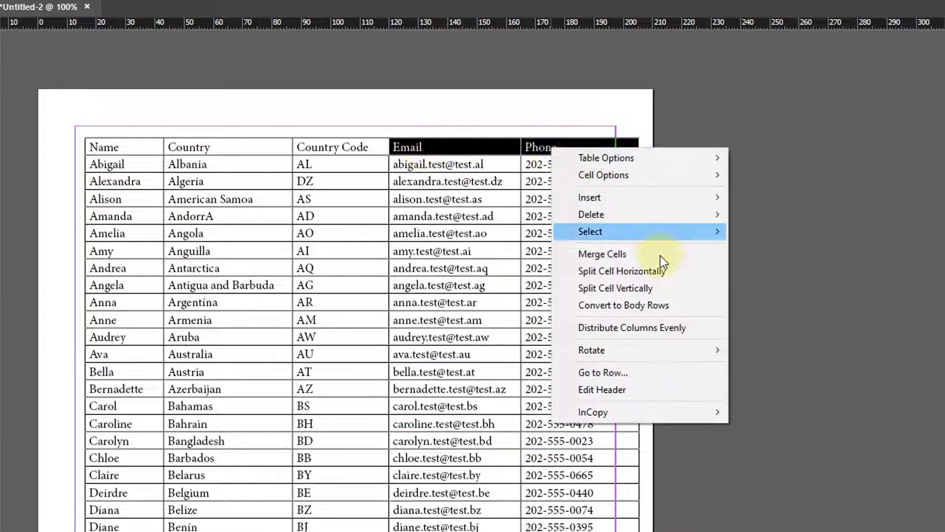
click(678, 327)
scroll(679, 328, down, 3)
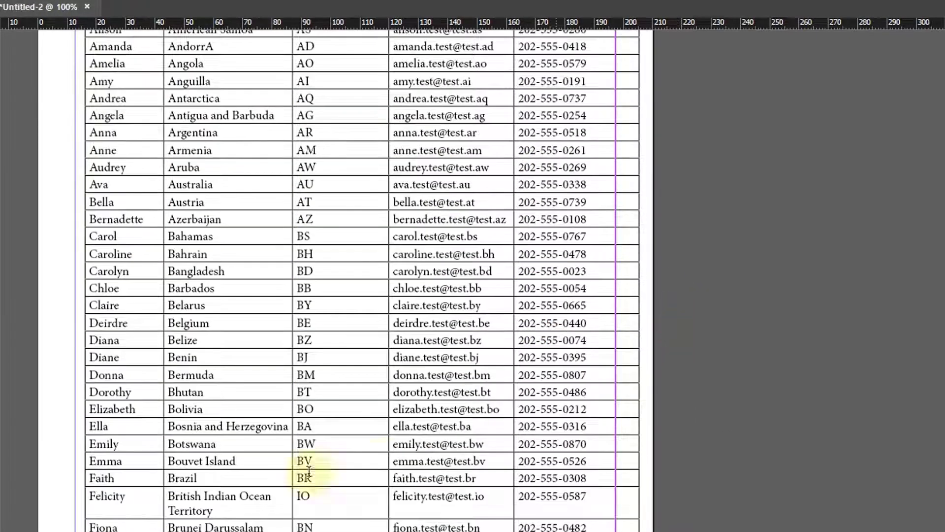
drag(295, 474, 310, 443)
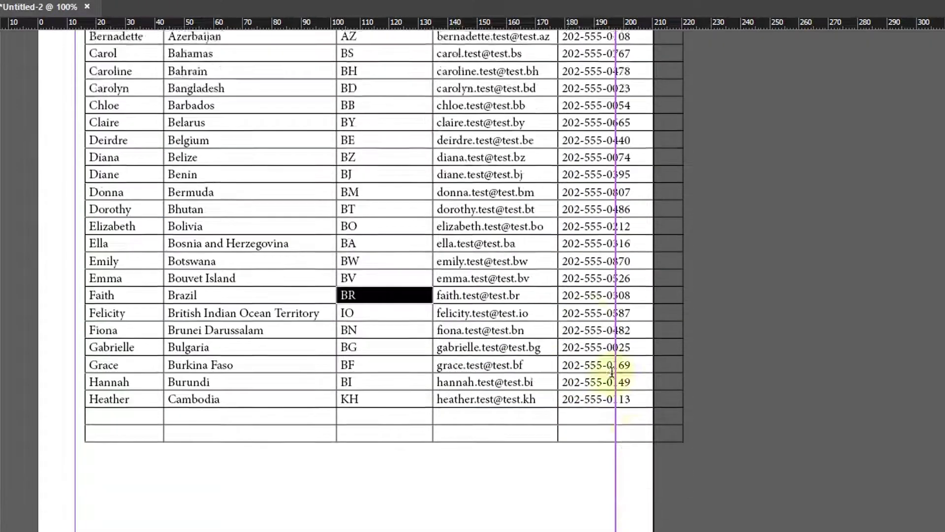
- Move the table's text frame on page 1 to the upper-left corner of the page margins
scroll(763, 451, down, 8)
scroll(788, 454, down, 5)
scroll(832, 458, up, 15)
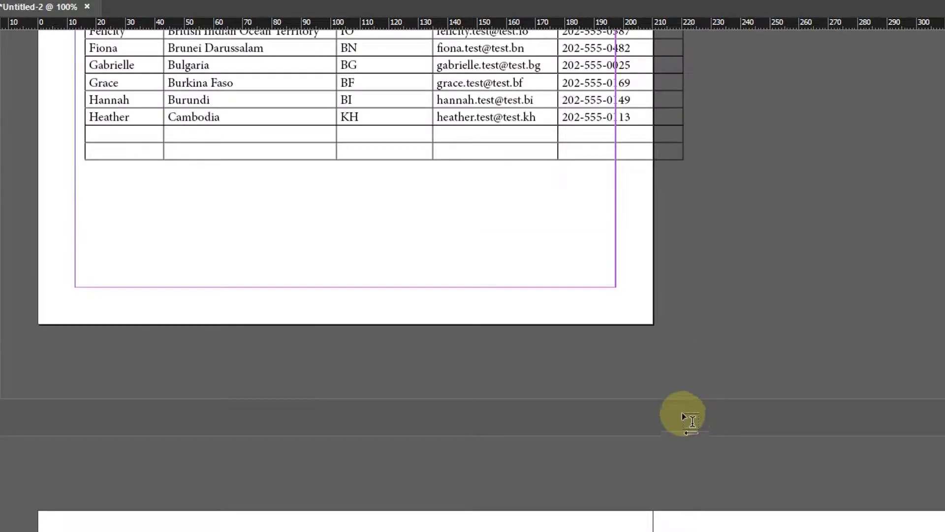
key(Escape)
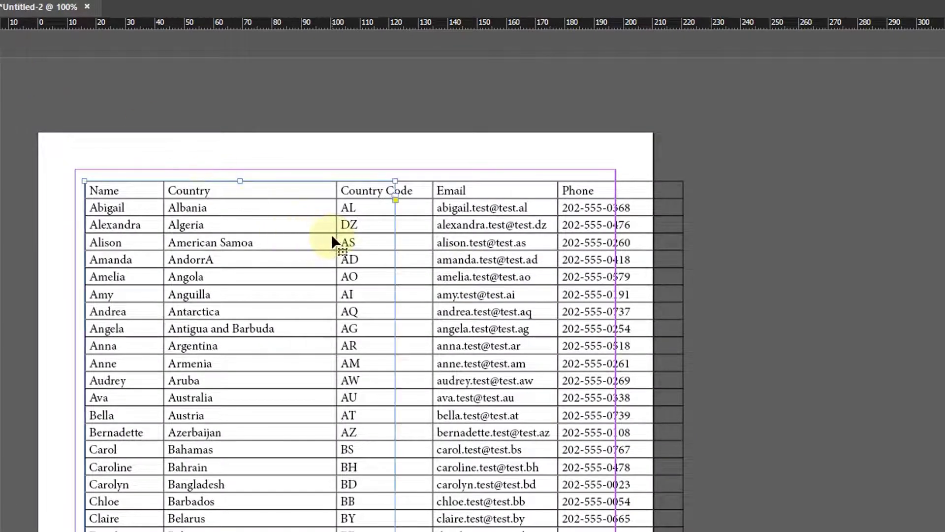
drag(328, 235, 317, 226)
scroll(580, 263, down, 8)
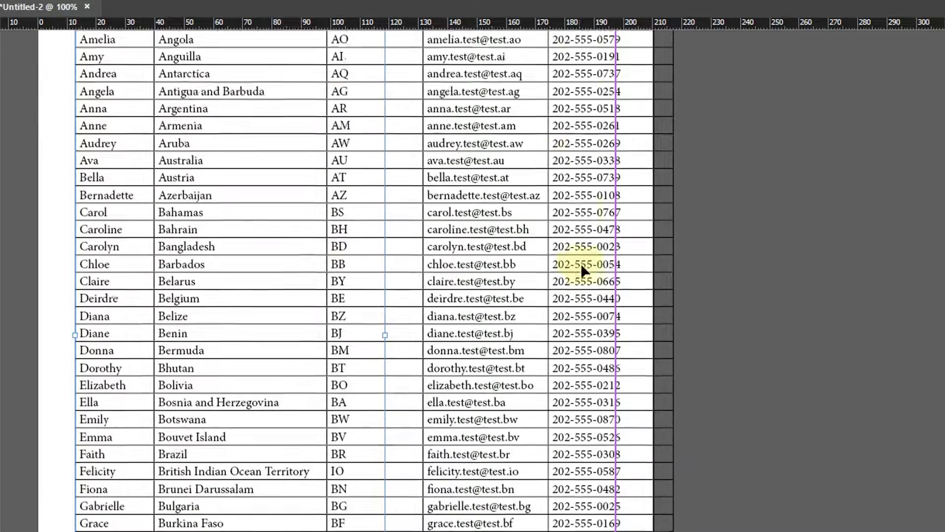
scroll(649, 366, up, 6)
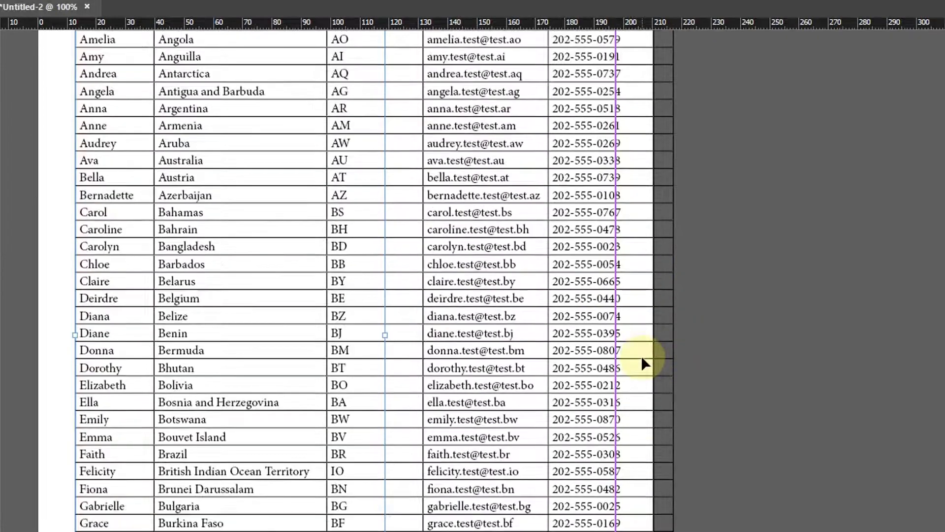
scroll(649, 363, down, 6)
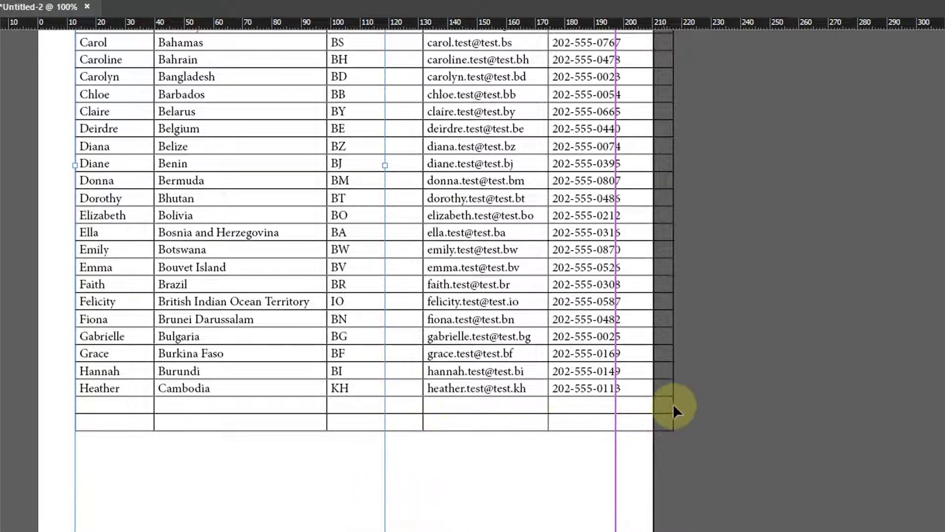
- Narrow the Country Code column until the table's outer edge meets the page margin
click(758, 387)
scroll(512, 478, up, 8)
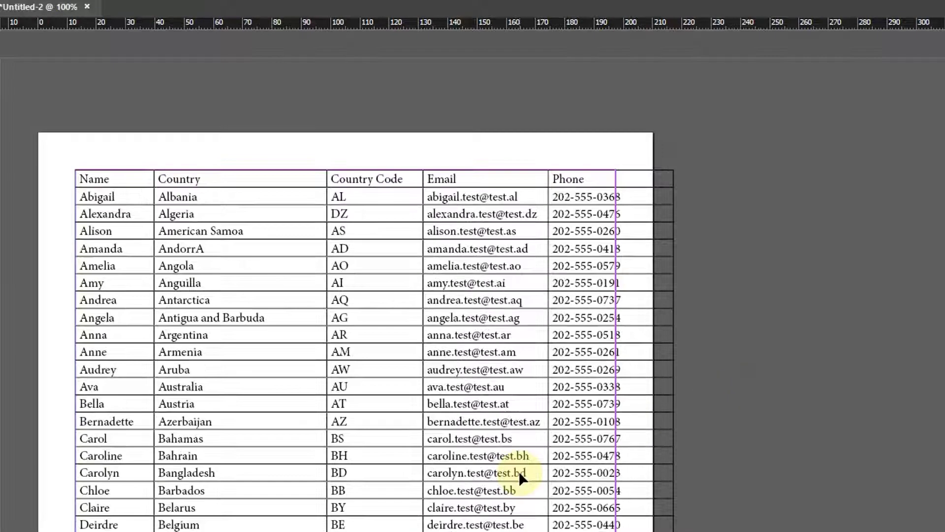
click(873, 273)
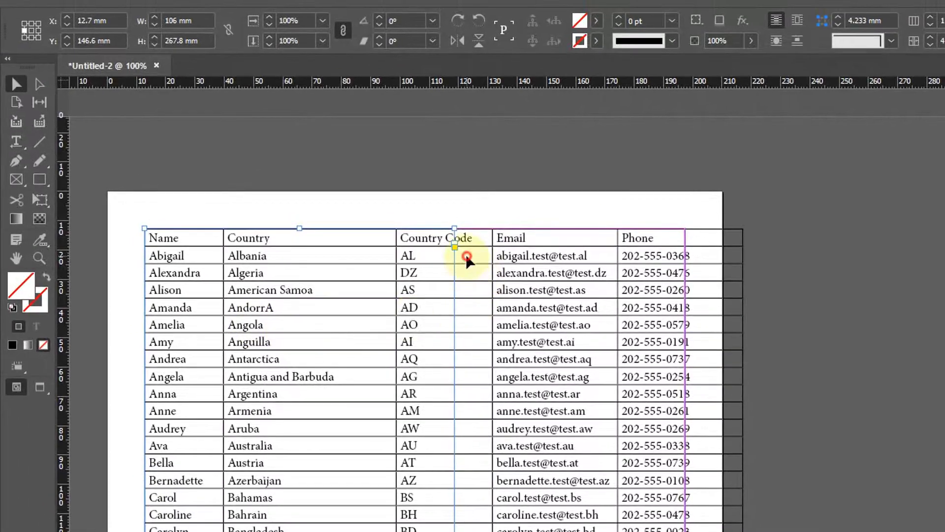
click(466, 254)
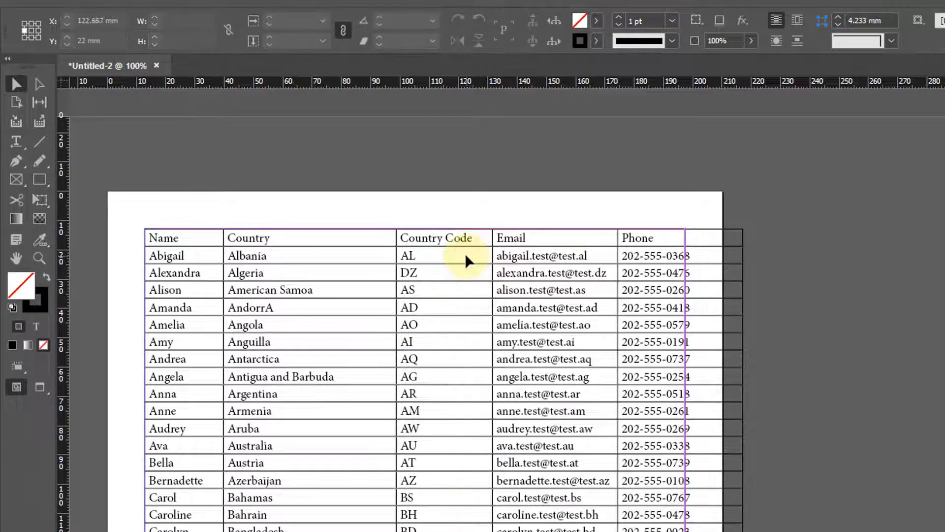
double_click(434, 255)
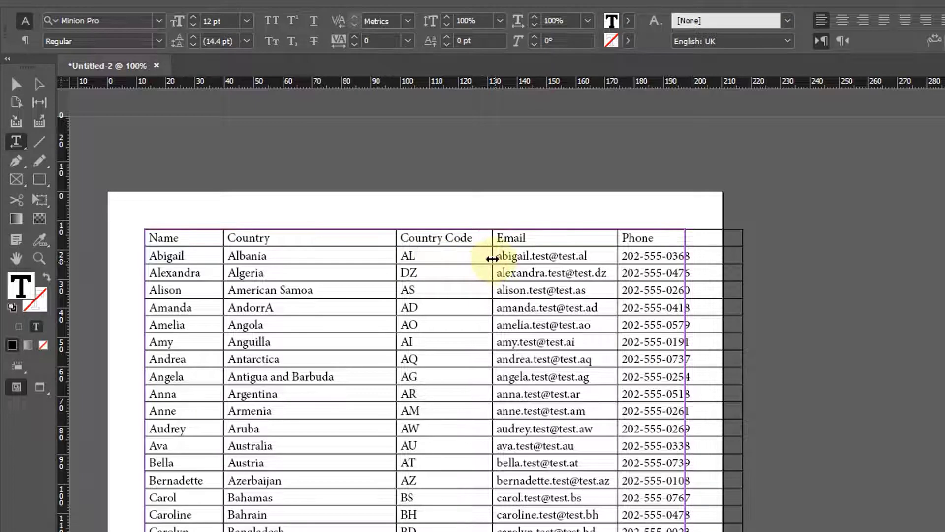
drag(491, 258, 435, 267)
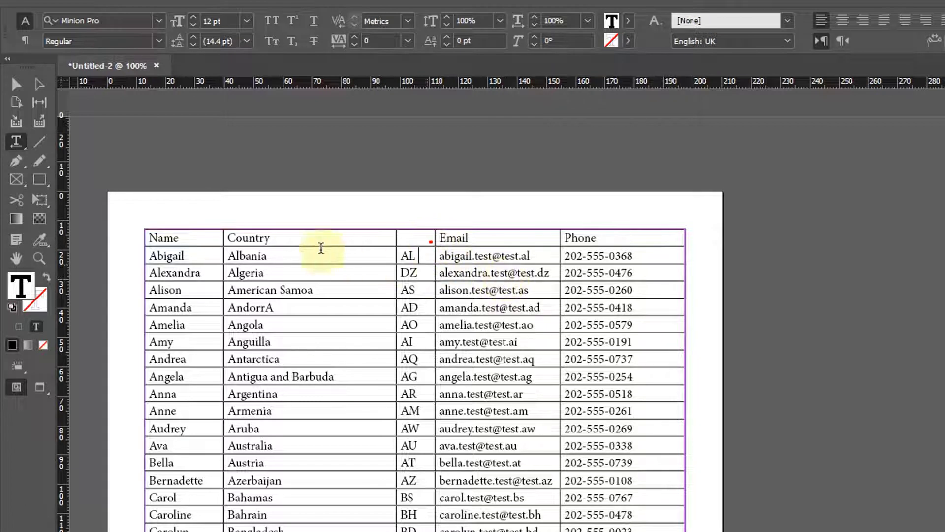
- Examine the overset text marker in the Country Code header cell at close range
click(17, 84)
key(ctrl+space)
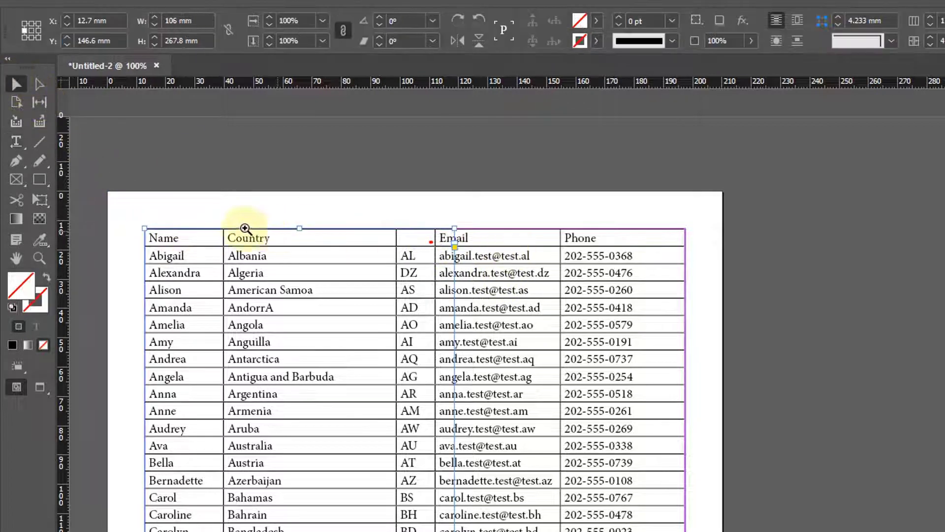
drag(353, 217, 476, 269)
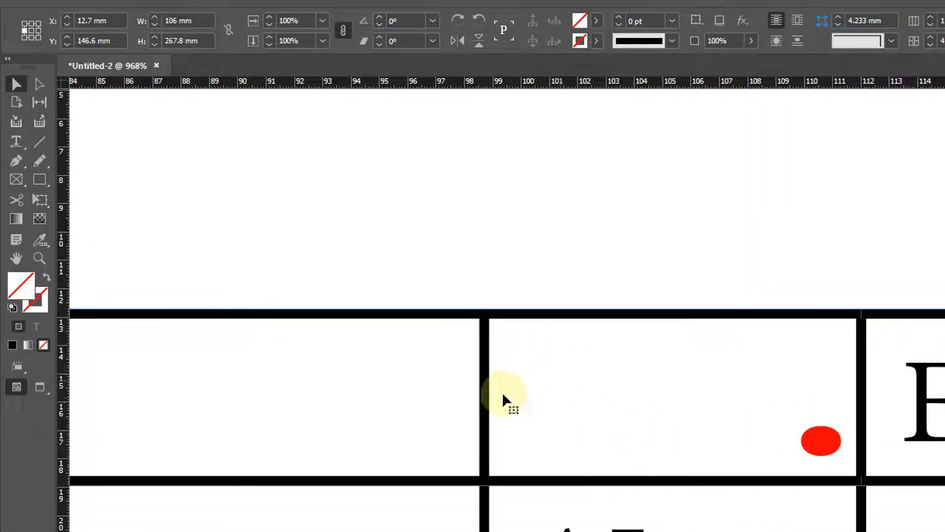
ctrl+alt+click(612, 405)
ctrl+alt+click(613, 405)
ctrl+alt+click(731, 465)
ctrl+alt+click(732, 464)
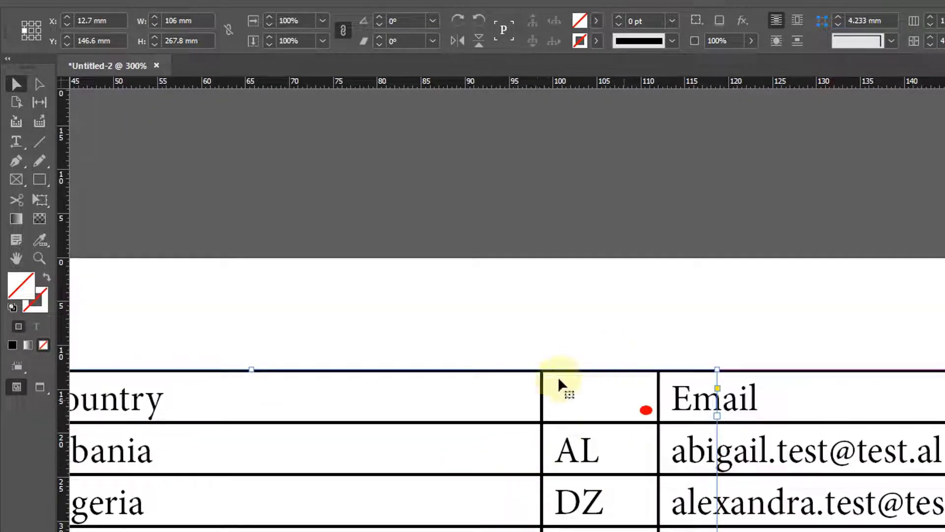
ctrl+alt+click(544, 406)
ctrl+alt+click(536, 401)
drag(693, 416, 387, 312)
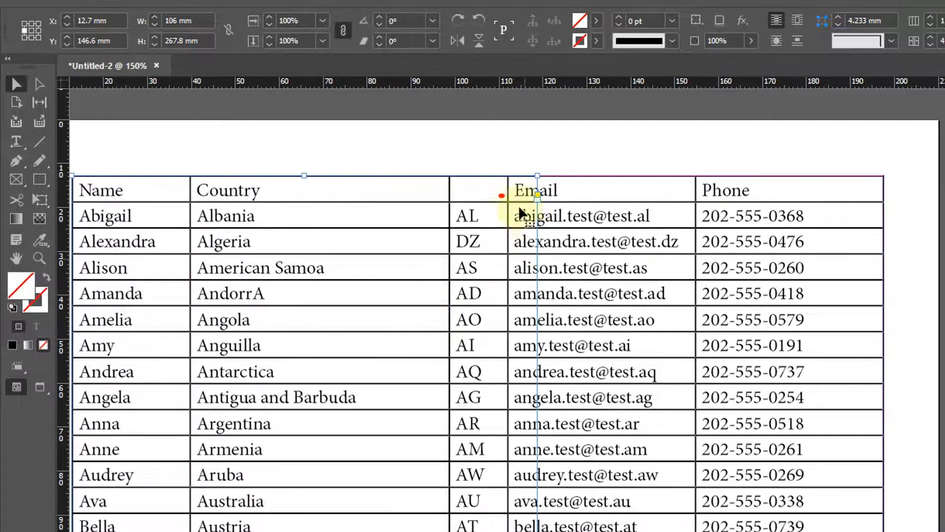
- Widen the Country Code column until its header shows on two lines, trimming the width to just fit the word Country
click(16, 142)
drag(508, 193, 545, 186)
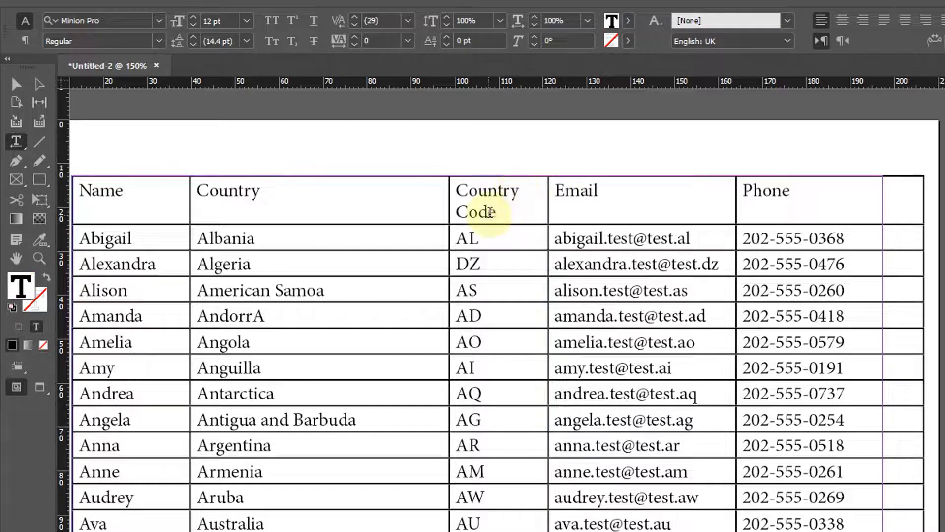
drag(485, 211, 447, 190)
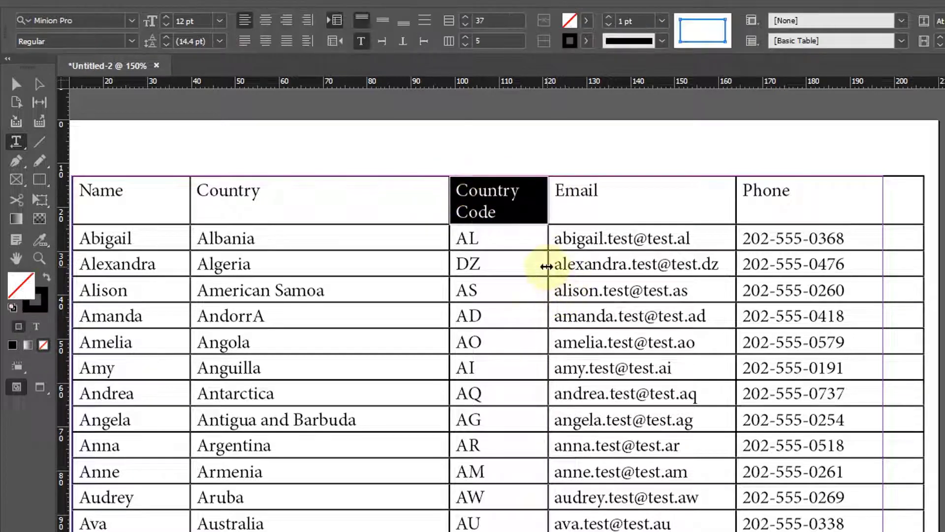
drag(547, 268, 525, 271)
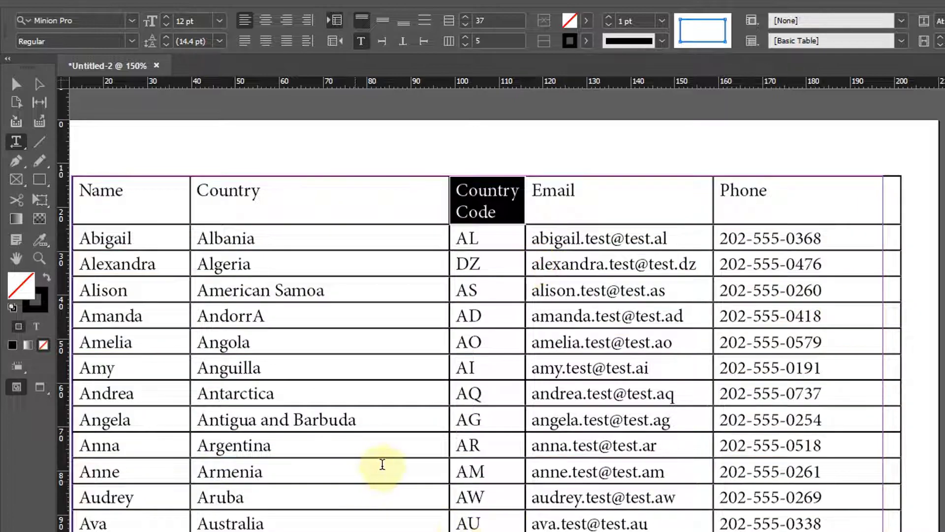
- Narrow the Country column until the table fits the page margins, keeping British Indian Ocean Territory on one line
scroll(379, 465, down, 5)
scroll(380, 465, down, 8)
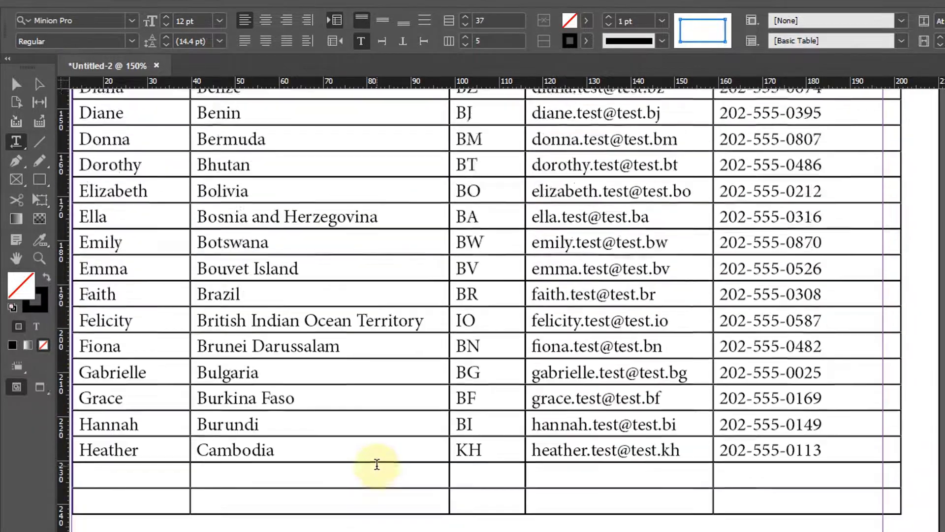
scroll(391, 462, up, 7)
scroll(390, 461, up, 5)
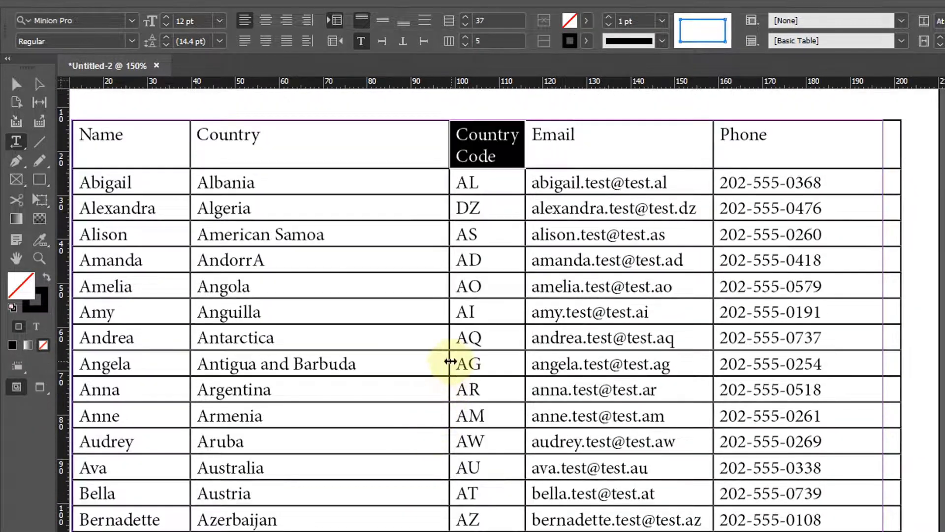
drag(450, 361, 432, 363)
scroll(379, 502, down, 5)
scroll(932, 315, up, 3)
scroll(933, 315, down, 10)
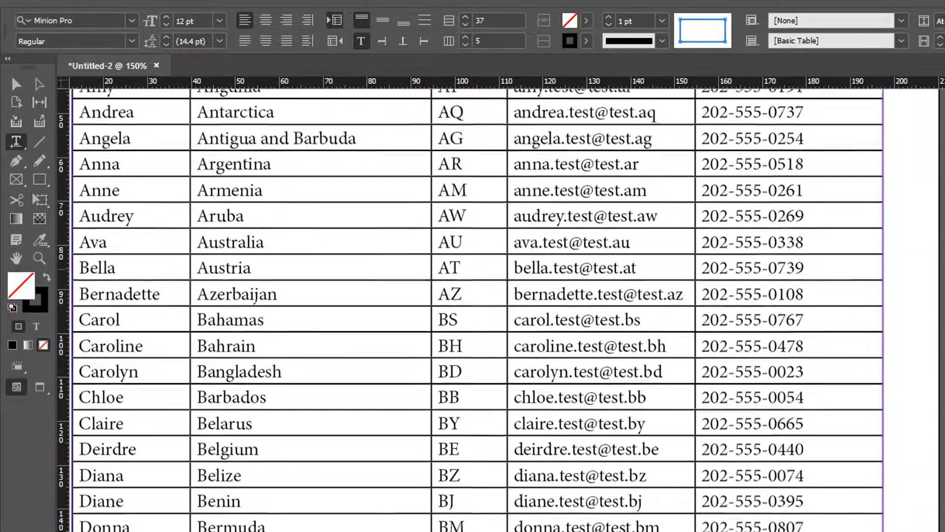
- Narrow the Phone column until its outer edge sits close to the phone numbers
scroll(933, 315, up, 6)
drag(882, 315, 825, 321)
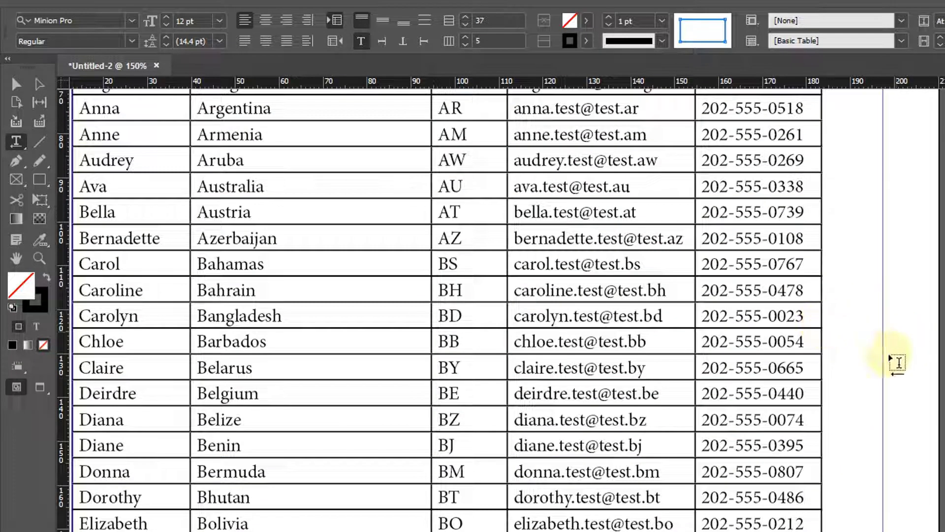
ctrl+alt+click(540, 438)
ctrl+alt+click(540, 439)
drag(735, 372, 610, 483)
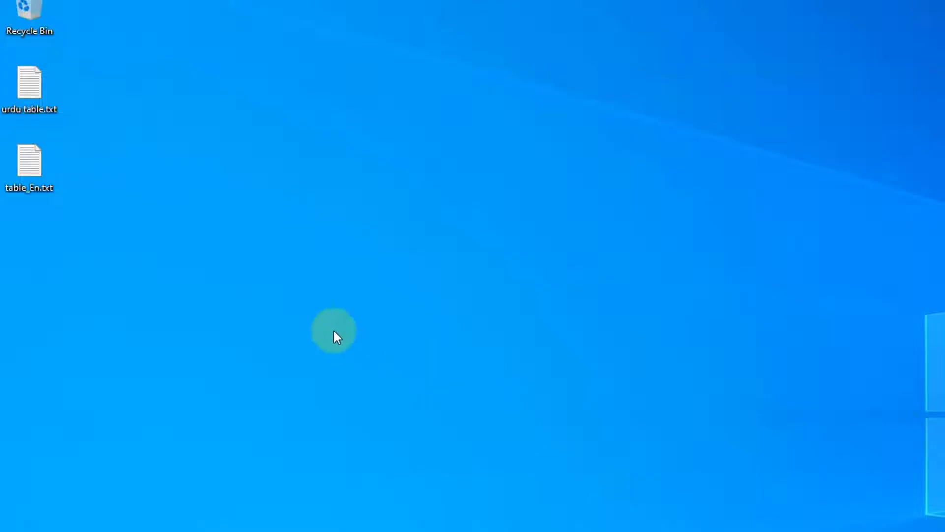
- View the source text file table_En.txt from the desktop in Notepad, and close it
double_click(23, 168)
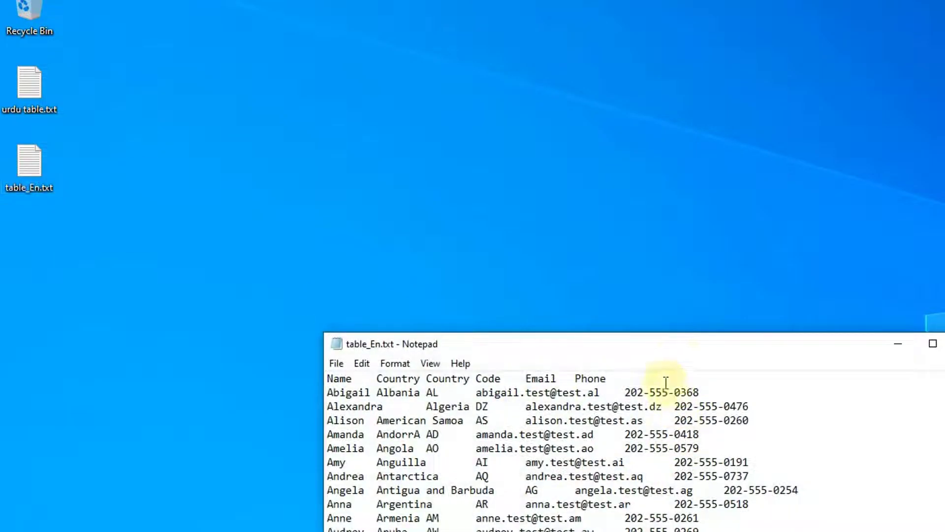
drag(673, 342, 435, 78)
click(714, 77)
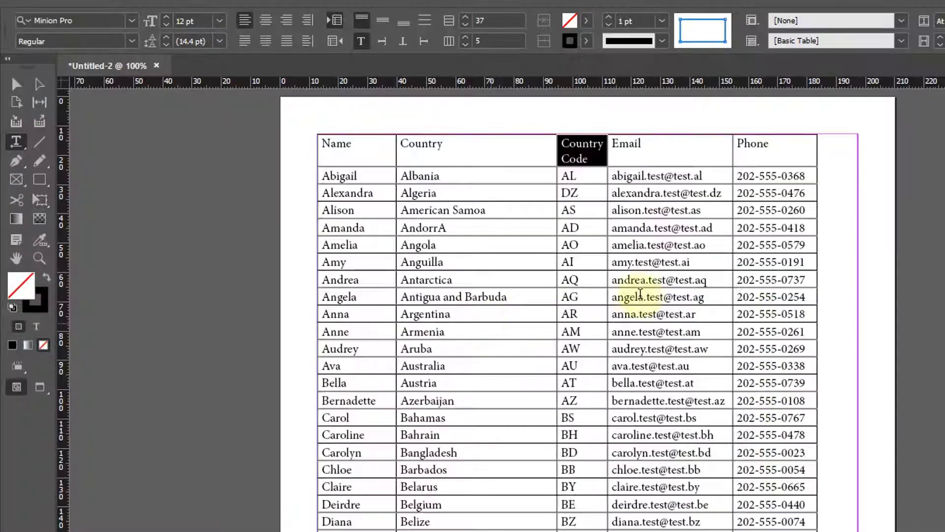
- Widen all table columns proportionally until the table extends past the edge of page 1
click(667, 157)
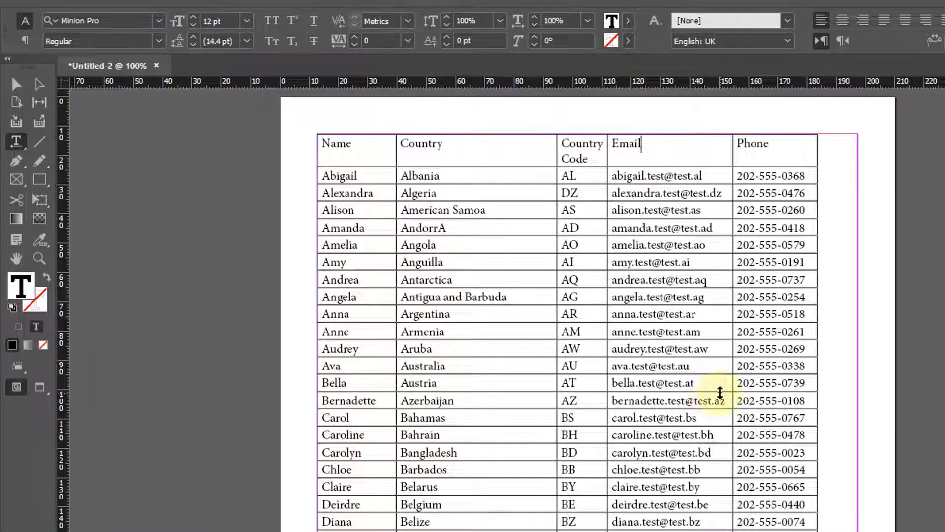
click(16, 85)
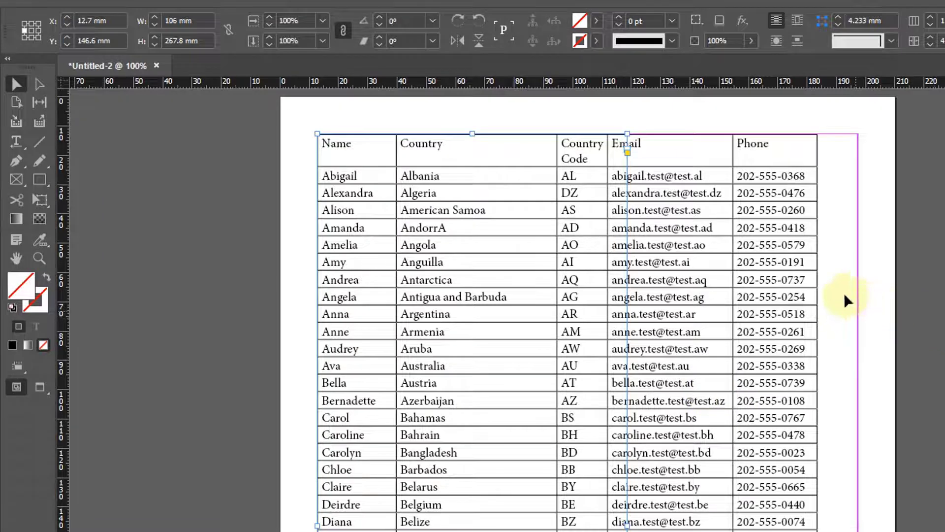
click(16, 140)
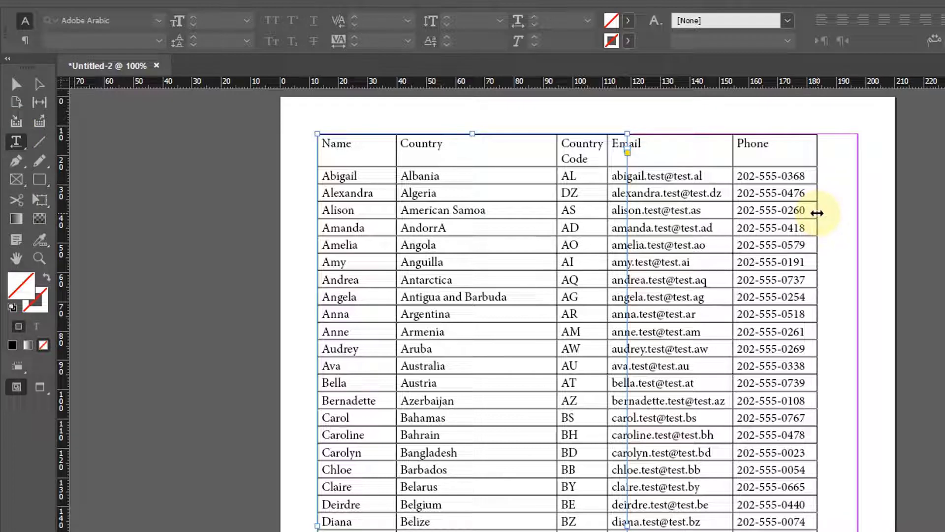
drag(817, 213, 934, 237)
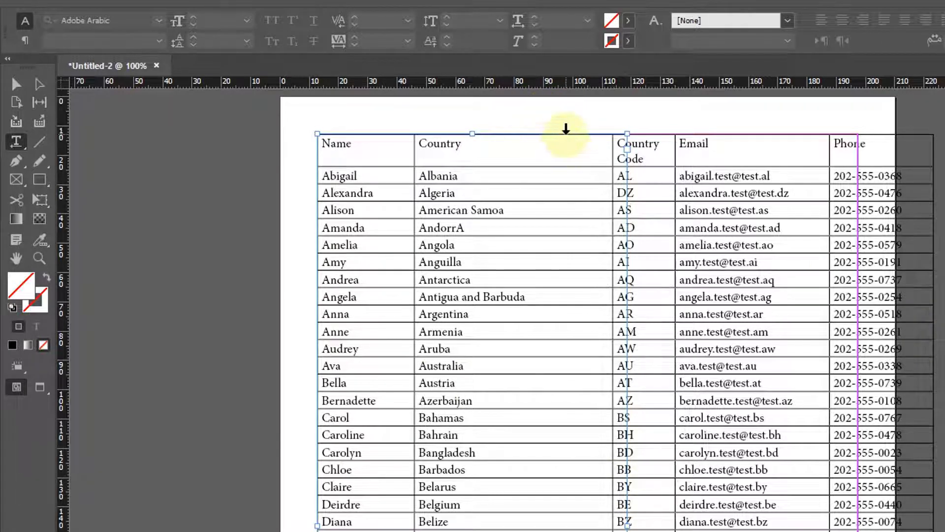
- Try making the last empty row on page 1 several lines taller, and undo that height change
scroll(601, 412, down, 8)
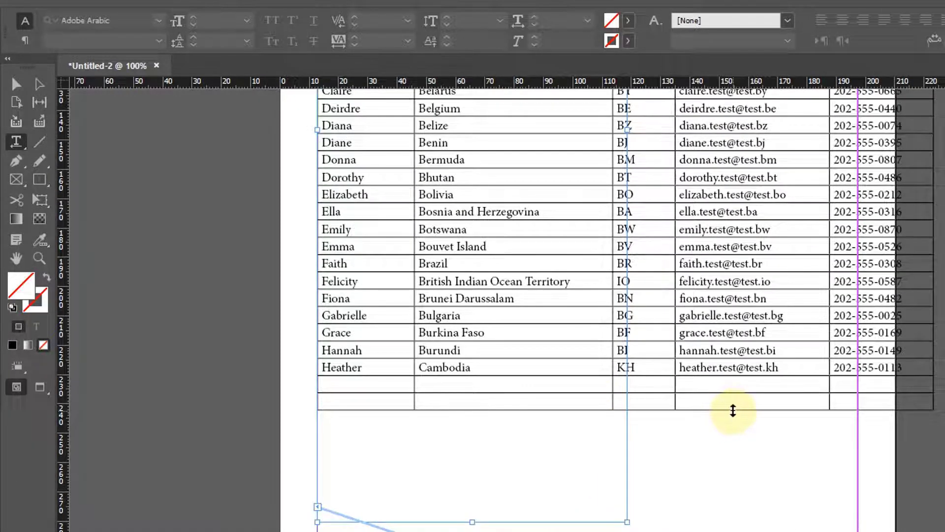
drag(733, 410, 757, 479)
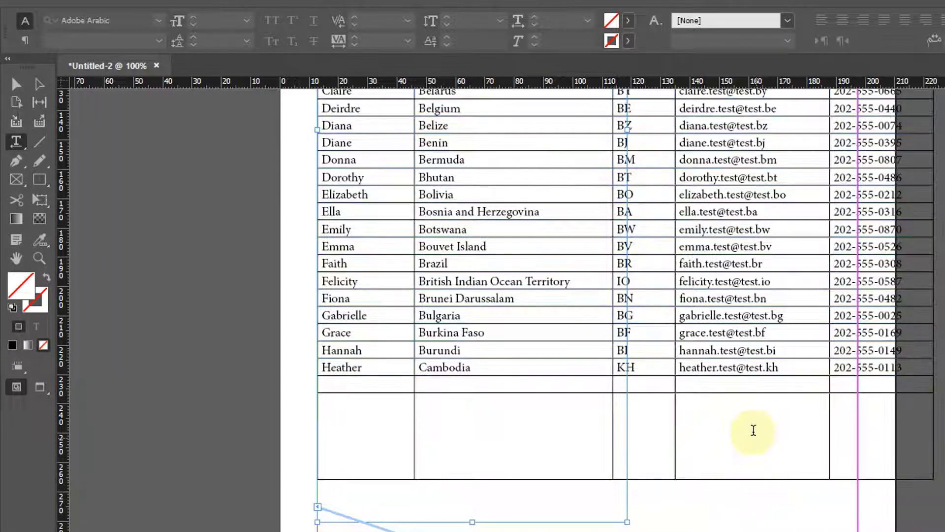
key(ctrl+z)
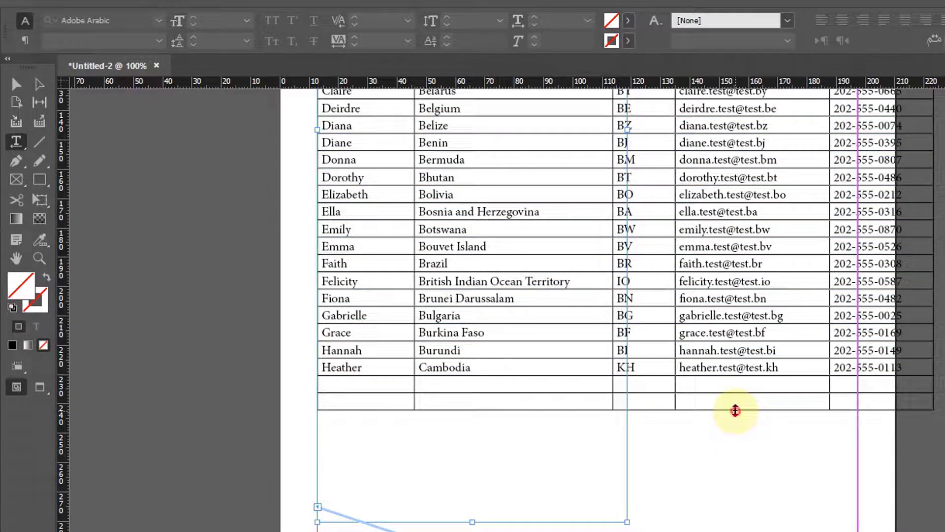
- Increase the height of all table rows proportionally so the table reaches close to the lower margin of page 1
drag(735, 410, 749, 529)
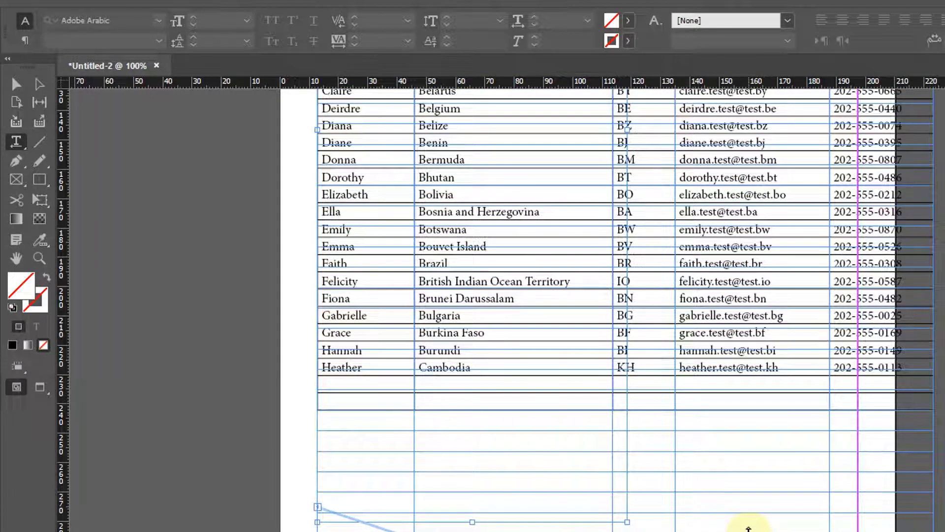
drag(748, 530, 749, 529)
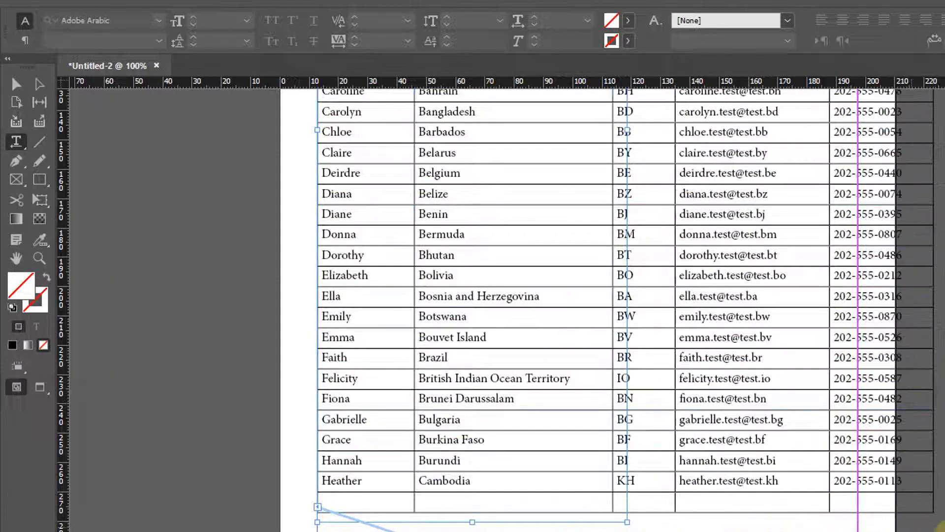
scroll(906, 507, up, 15)
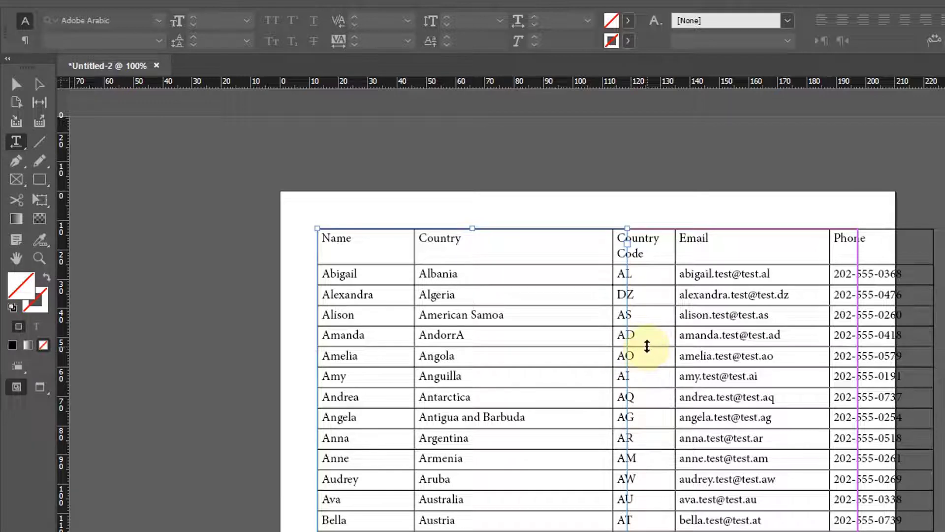
- Try deleting the Bolivia row from the table, and undo the deletion
scroll(500, 365, down, 5)
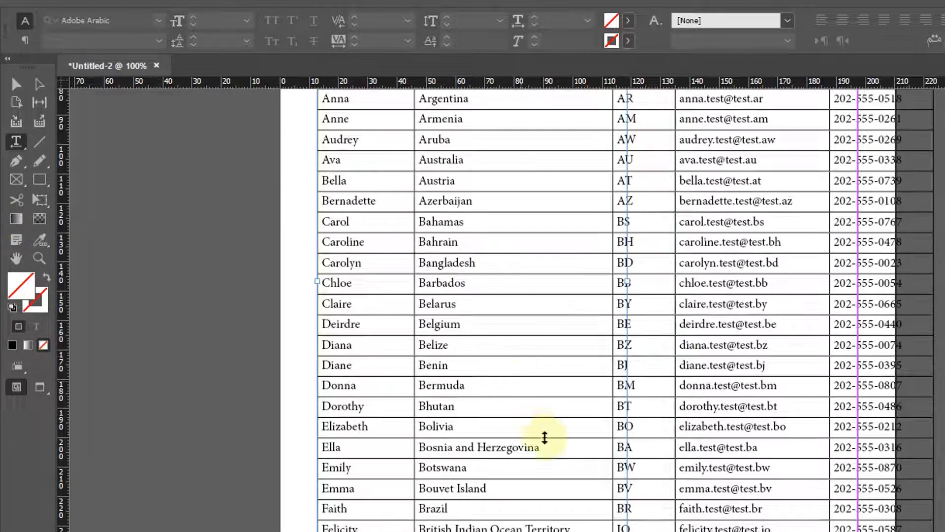
click(348, 428)
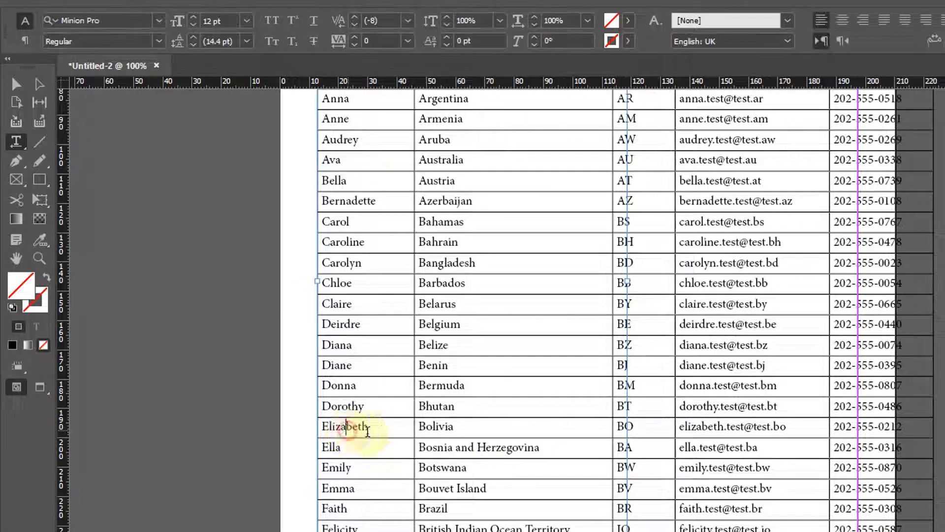
drag(367, 431, 838, 424)
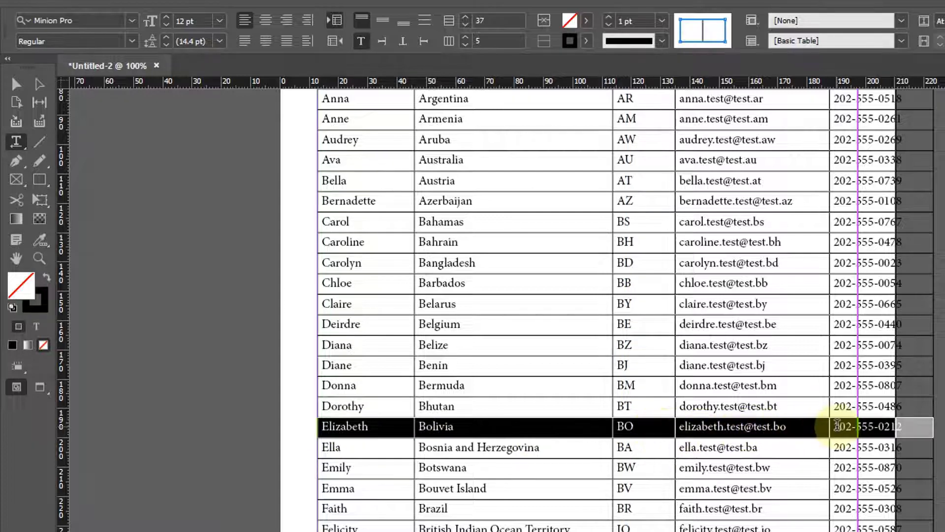
click(363, 426)
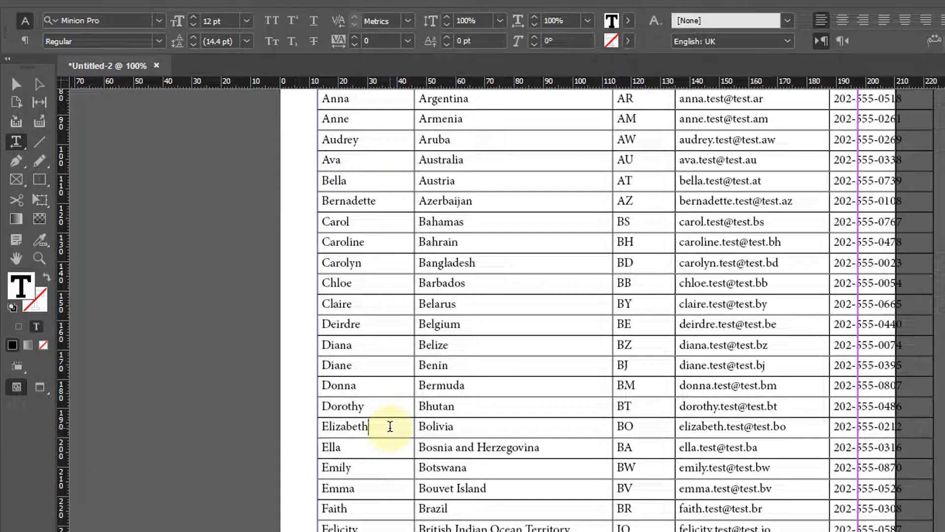
key(ctrl+BackSpace)
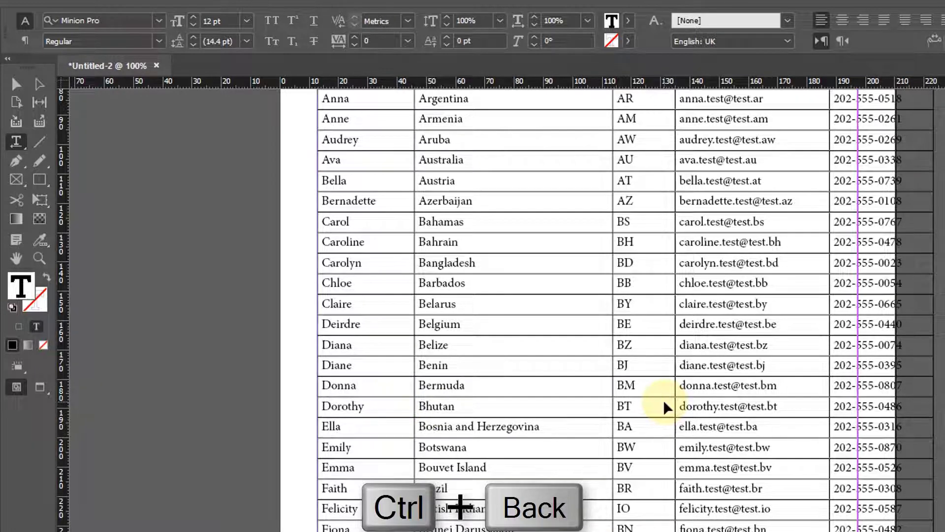
key(ctrl+z)
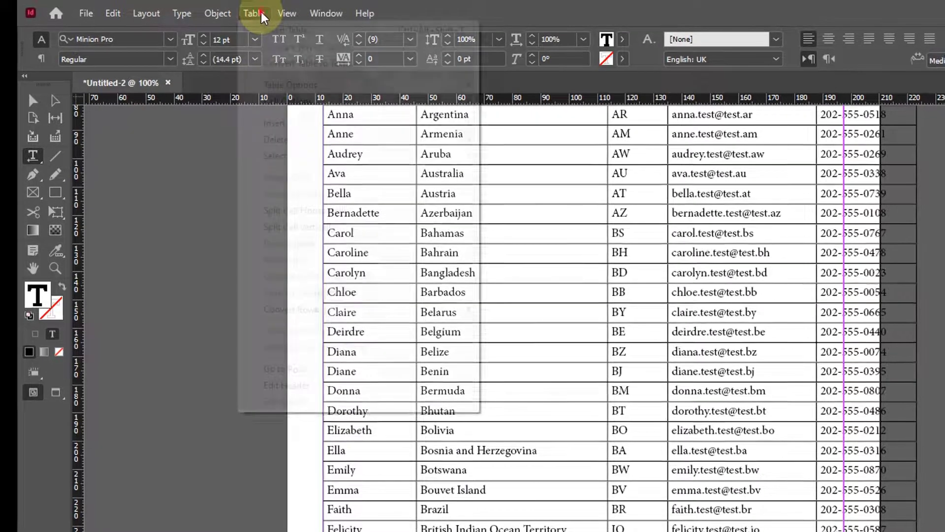
- Try deleting the Country Code column from the table, and undo the deletion
click(254, 13)
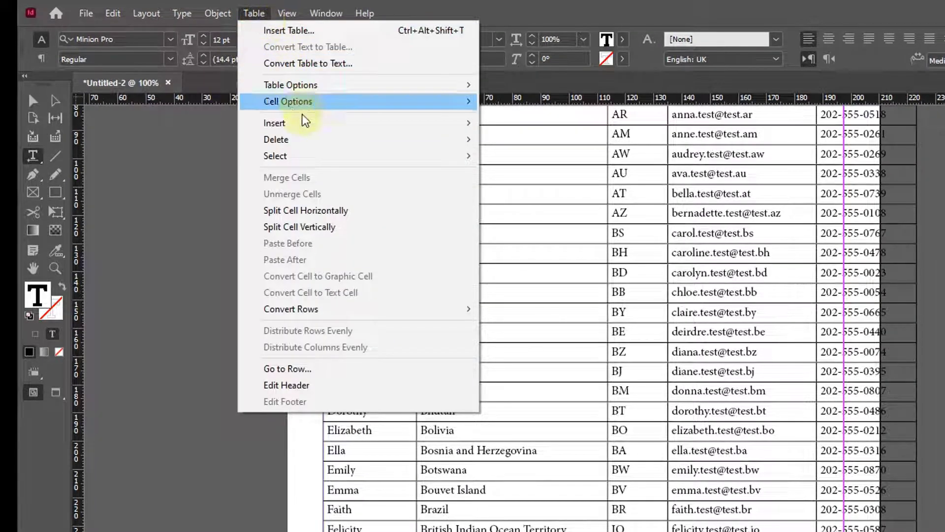
mouse_move(306, 141)
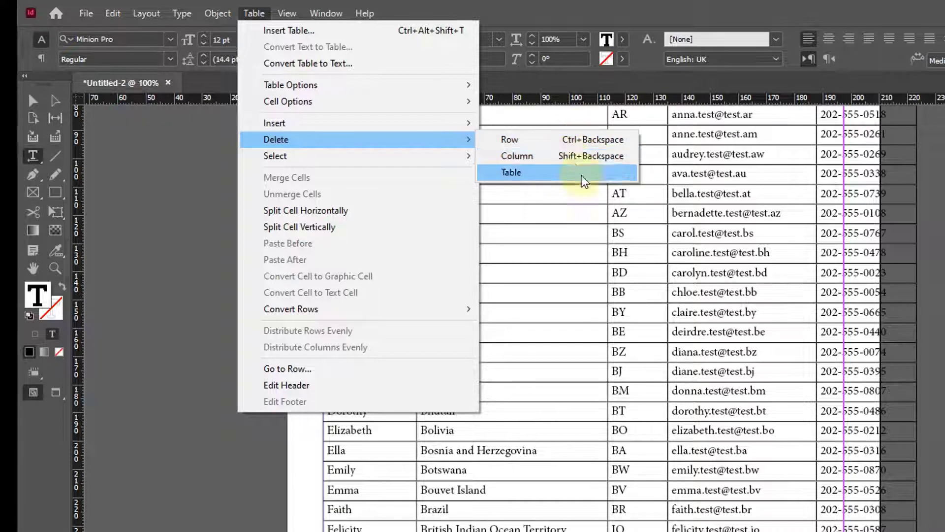
click(631, 331)
scroll(635, 315, up, 6)
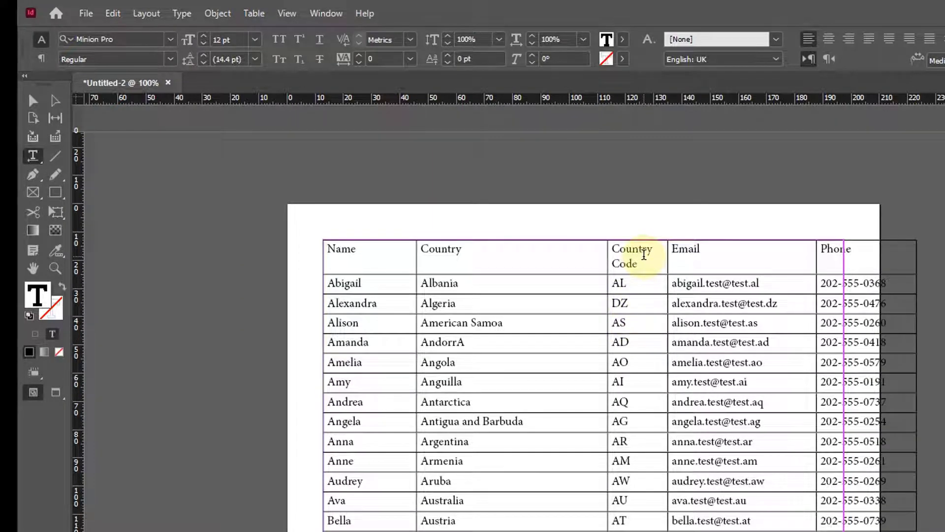
click(643, 255)
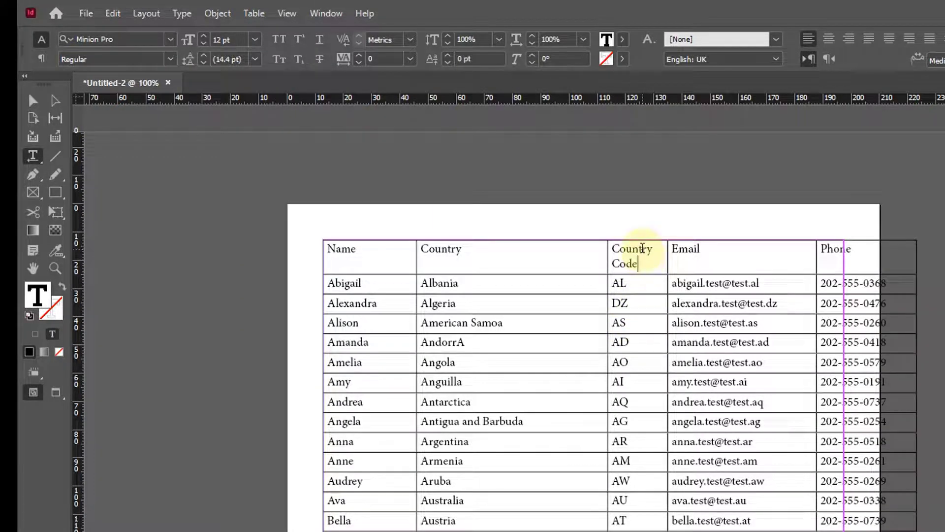
key(shift+BackSpace)
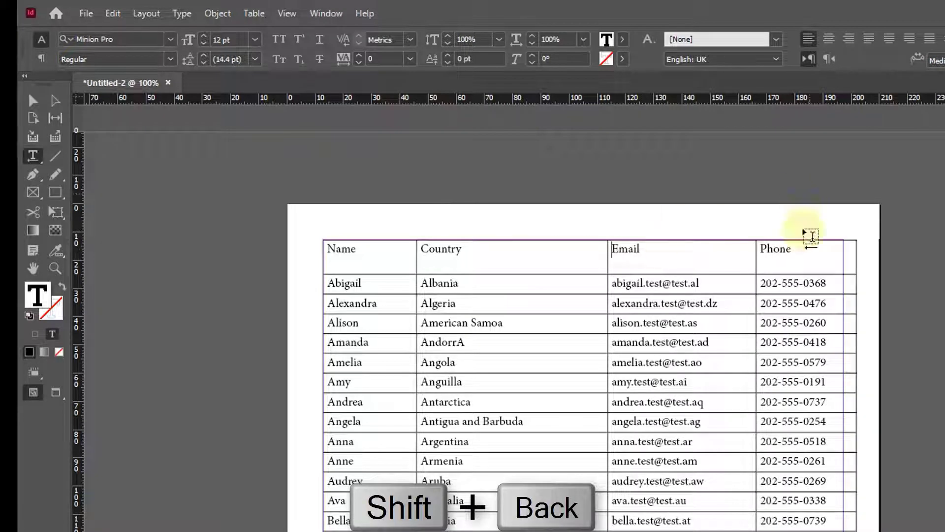
scroll(606, 354, down, 5)
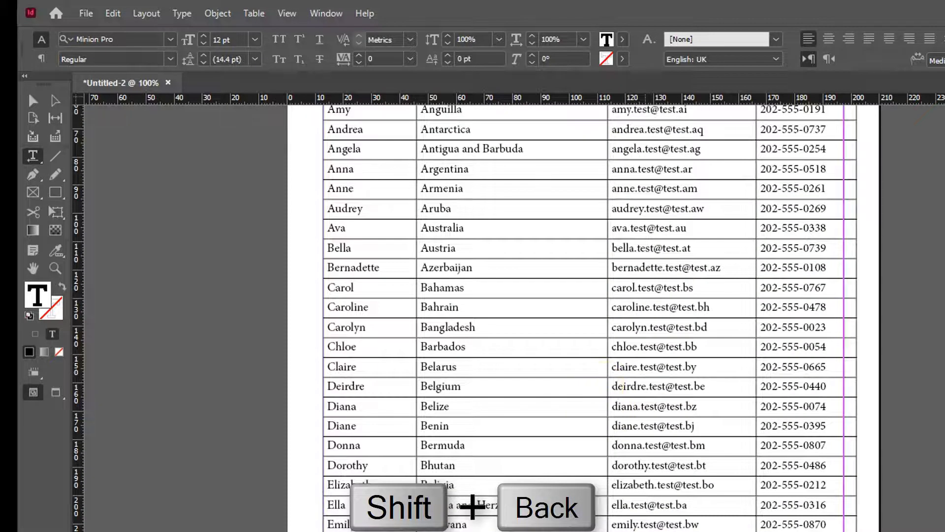
key(ctrl+z)
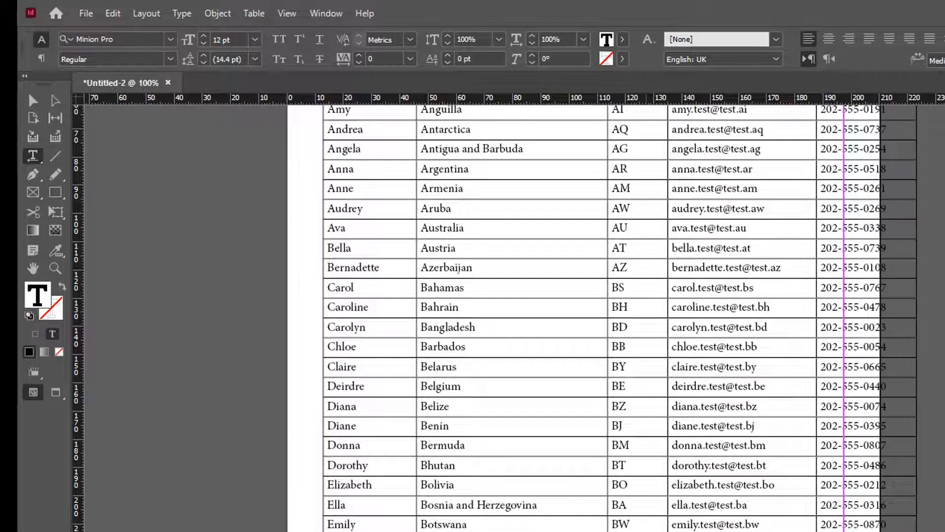
scroll(665, 451, up, 4)
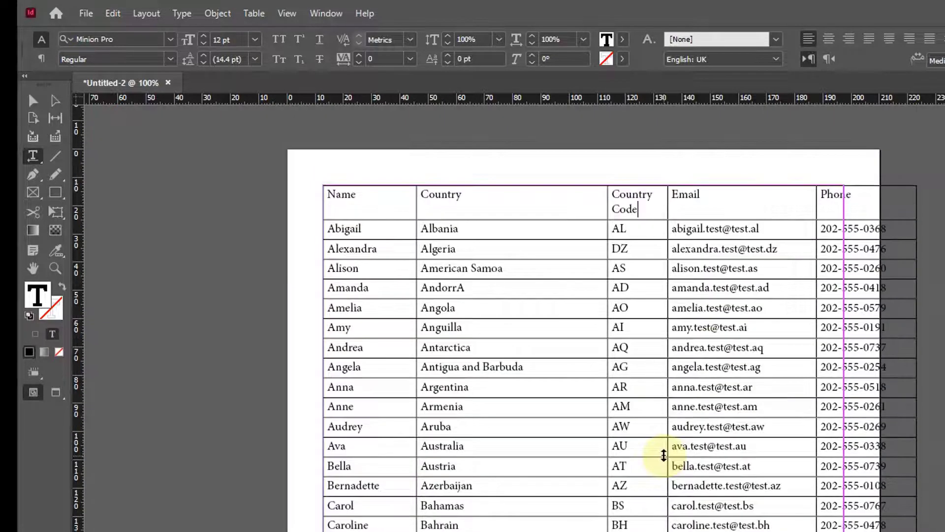
- Insert one column to the right of the Name column and give it the header Last Name
click(362, 197)
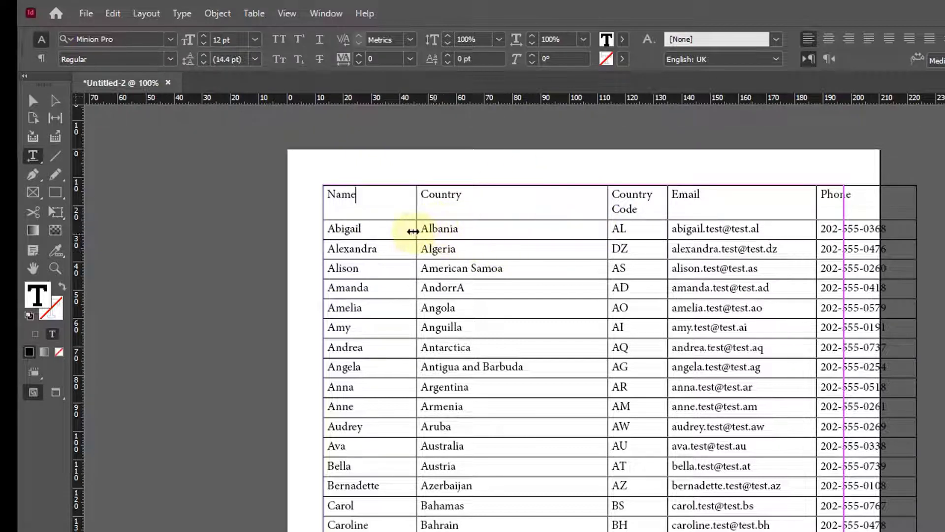
click(389, 203)
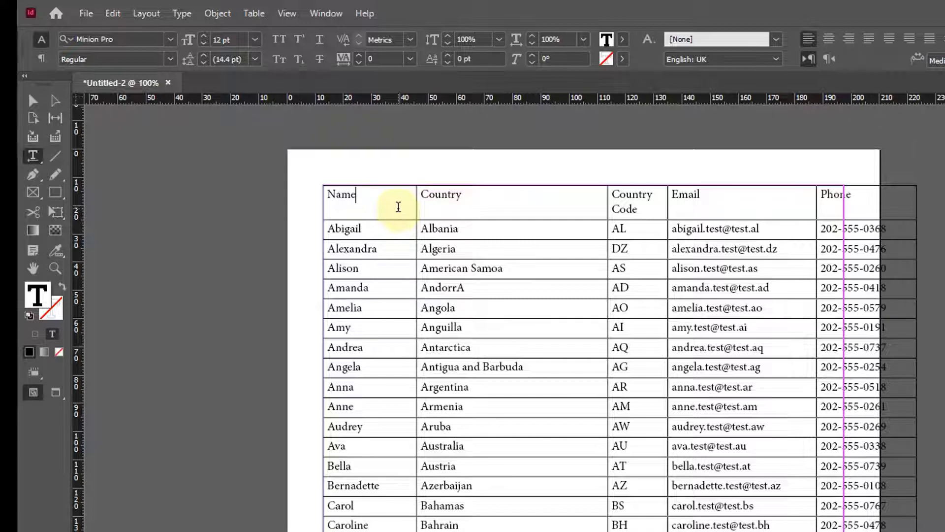
click(395, 234)
click(395, 252)
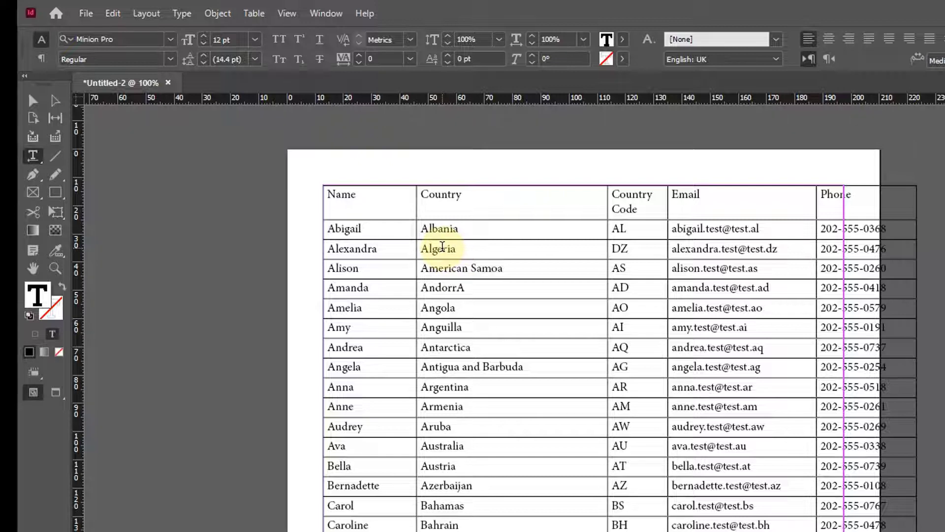
key(ctrl+alt+9)
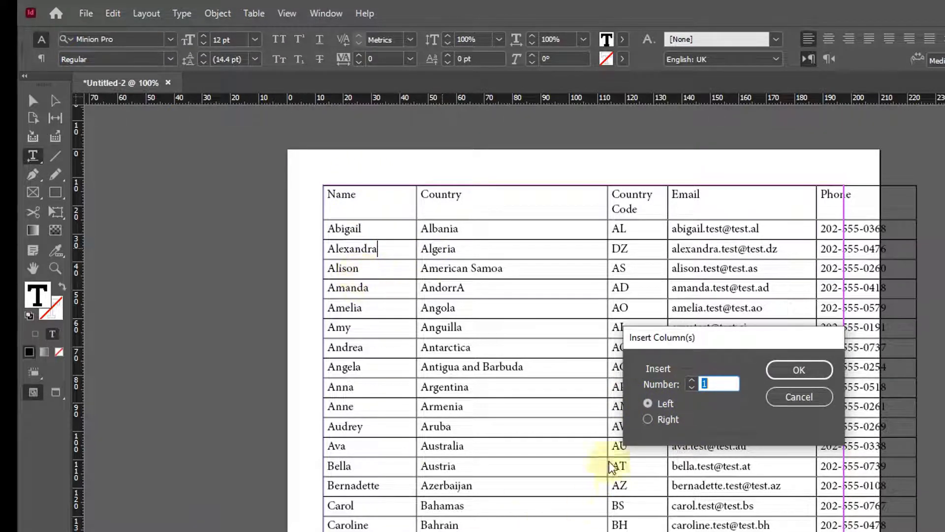
click(647, 419)
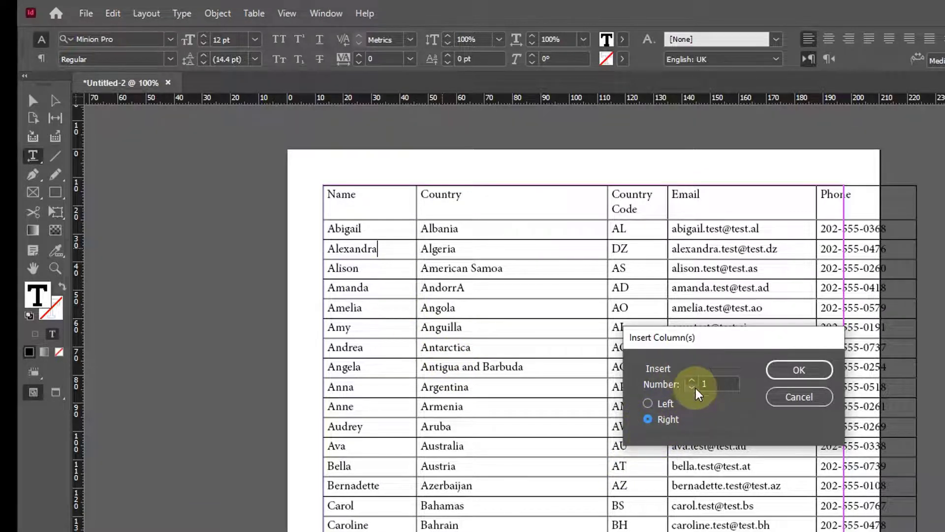
click(791, 369)
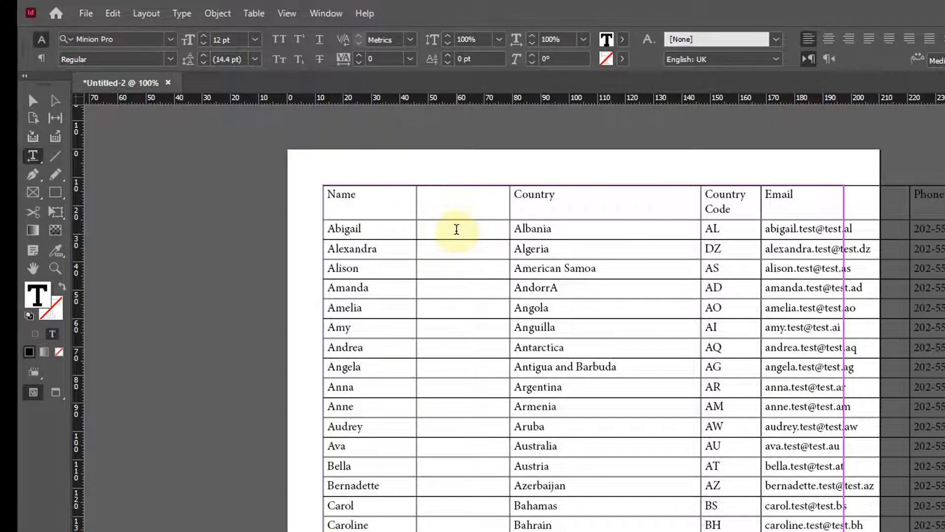
text(Last Name)
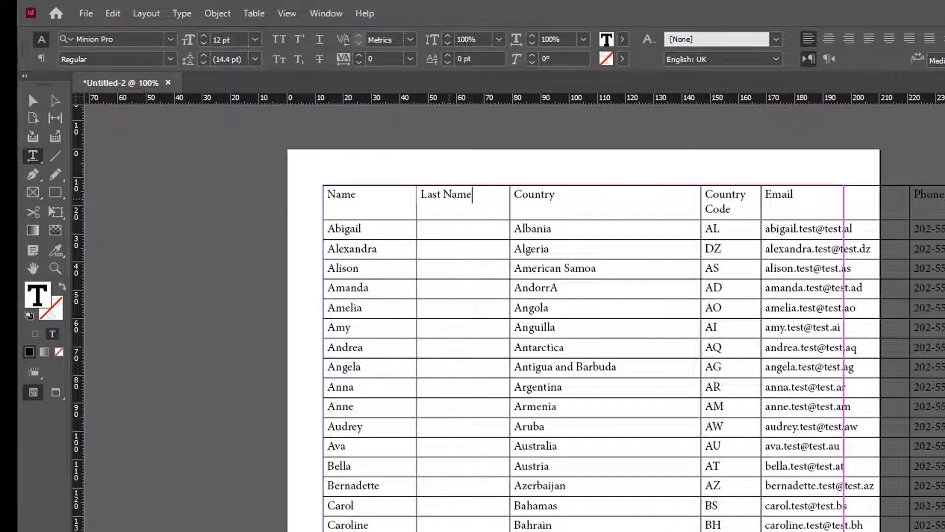
- Change the header of the Name column to First Name
click(365, 195)
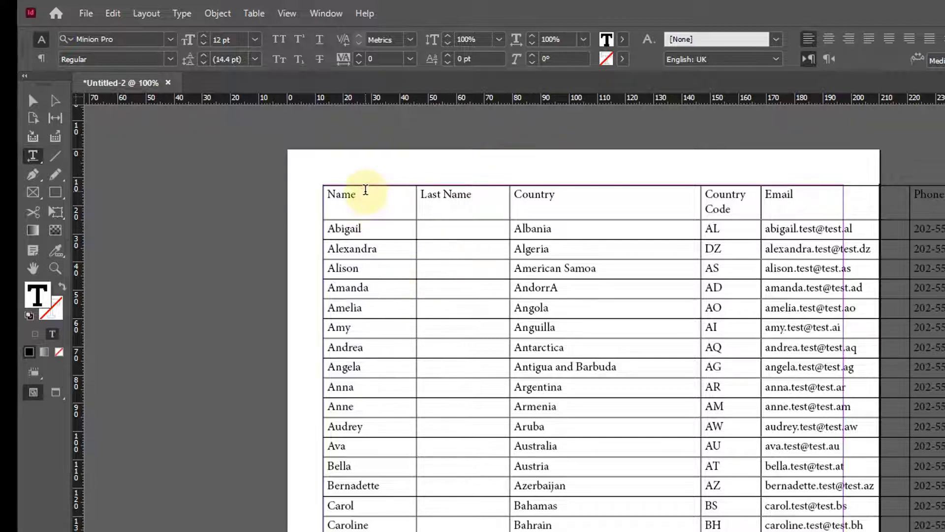
key(Home)
text(Firs)
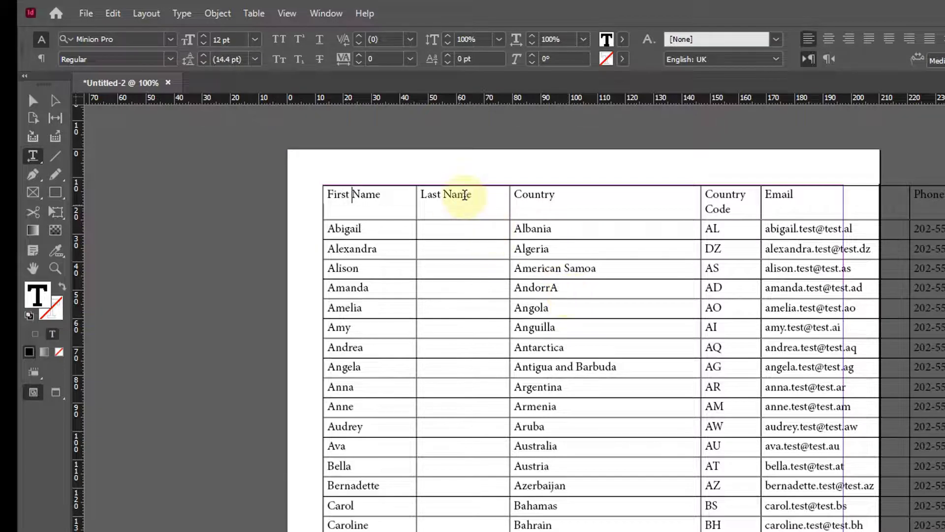
- Delete the Last Name column from the table
click(469, 229)
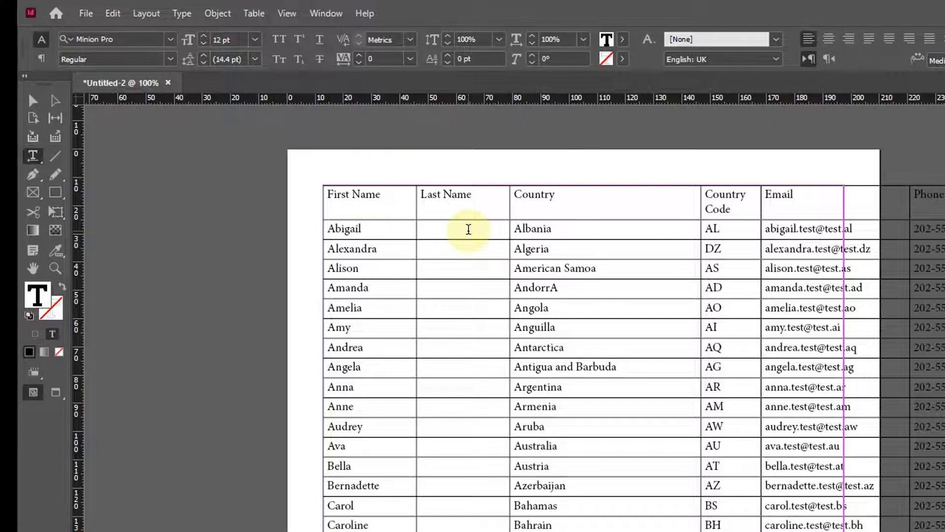
key(shift+BackSpace)
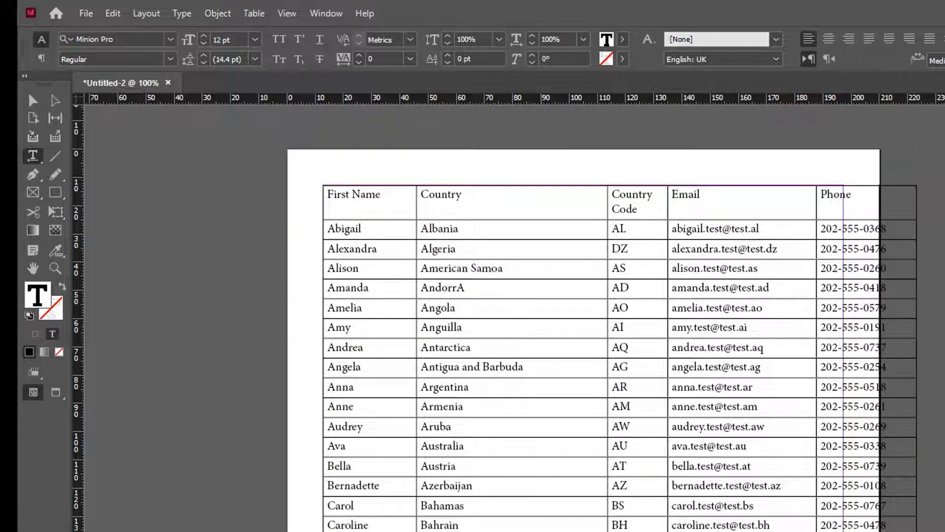
- Try inserting one row above the Albania row, directly below the header row, and undo the insertion
click(351, 249)
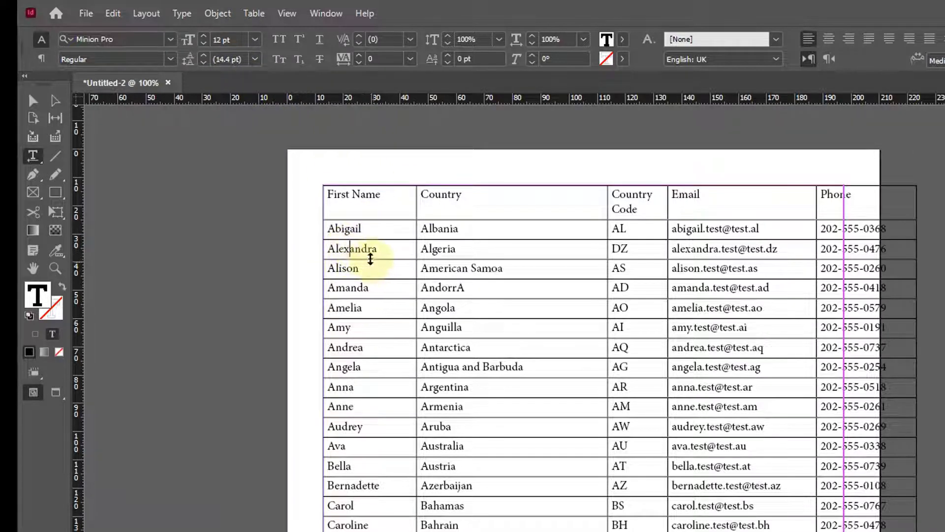
click(350, 228)
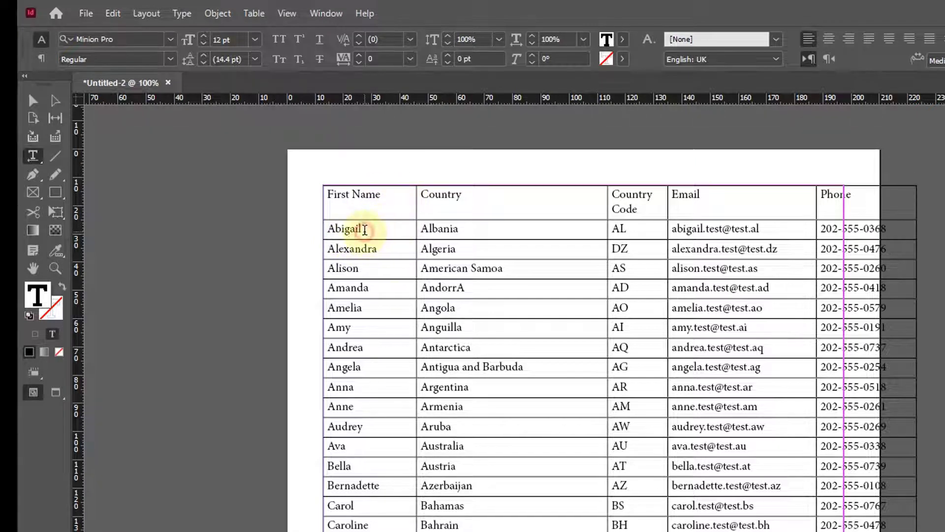
click(363, 229)
click(254, 13)
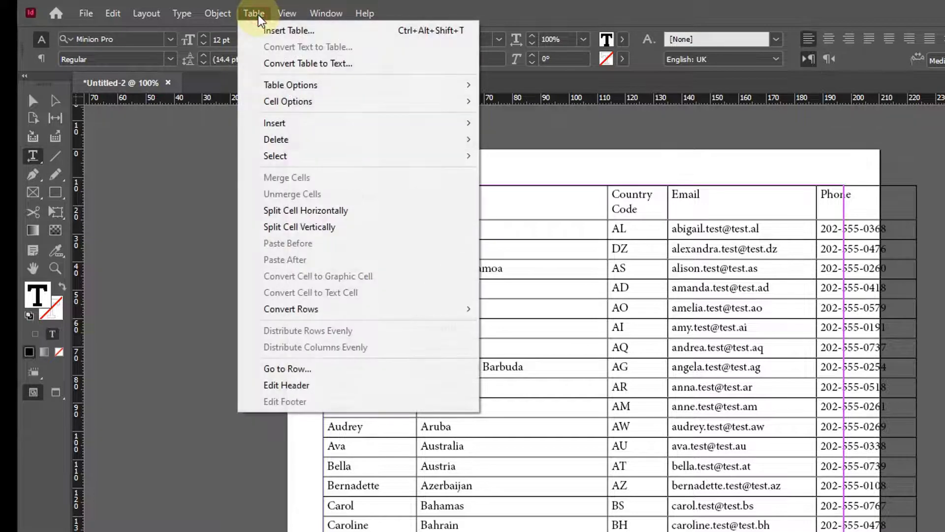
mouse_move(303, 132)
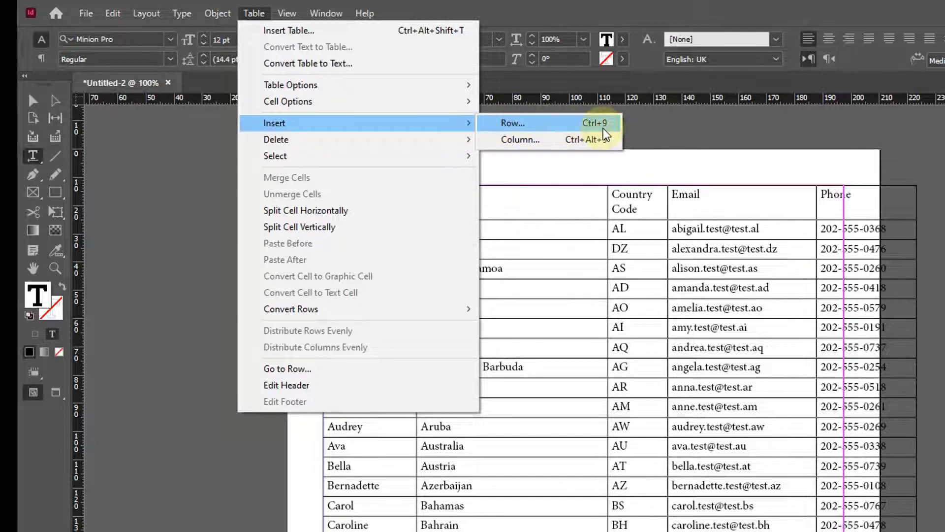
click(506, 121)
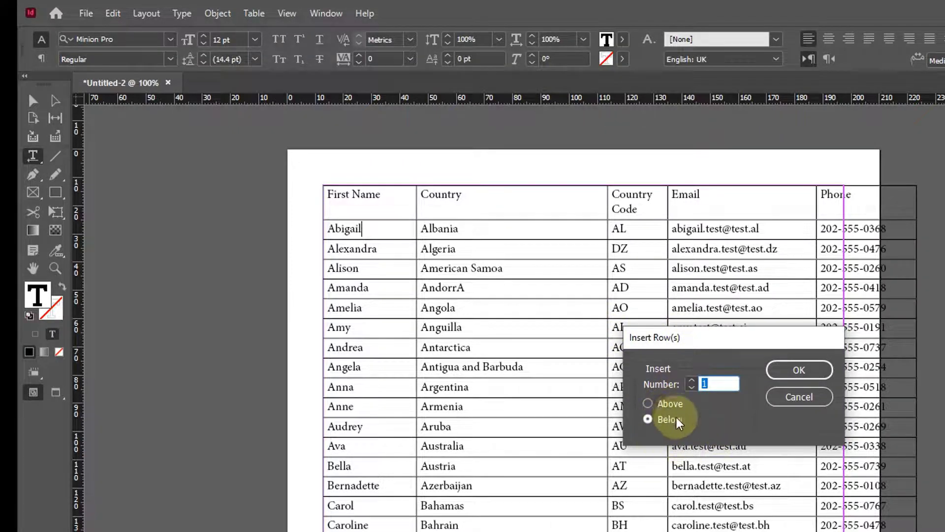
click(664, 404)
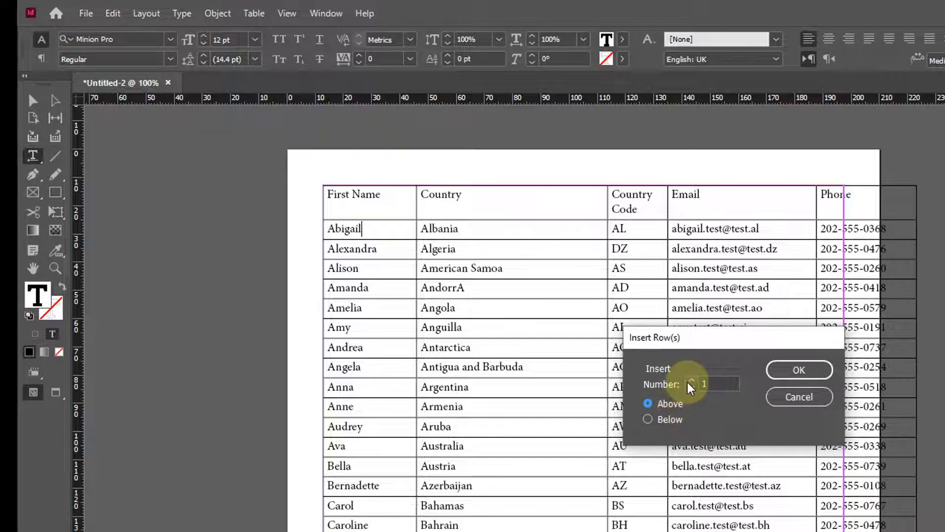
click(798, 370)
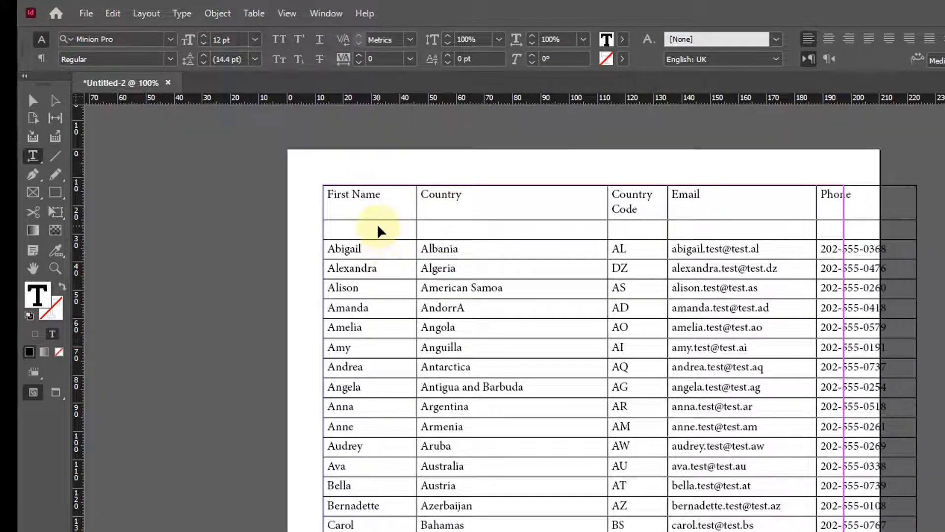
key(ctrl+z)
- Delete the text frame holding the table on page 1, leaving that page empty
scroll(594, 309, down, 8)
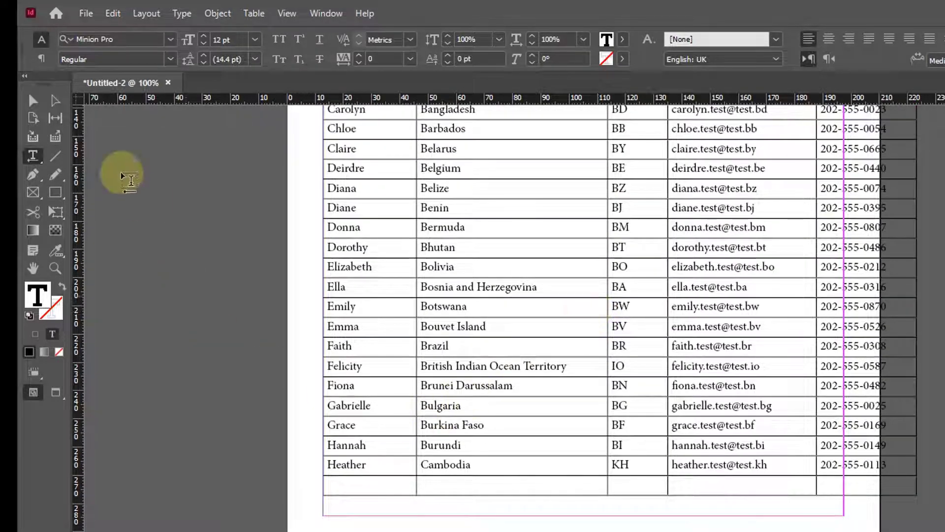
click(34, 102)
scroll(834, 445, down, 4)
scroll(835, 445, up, 5)
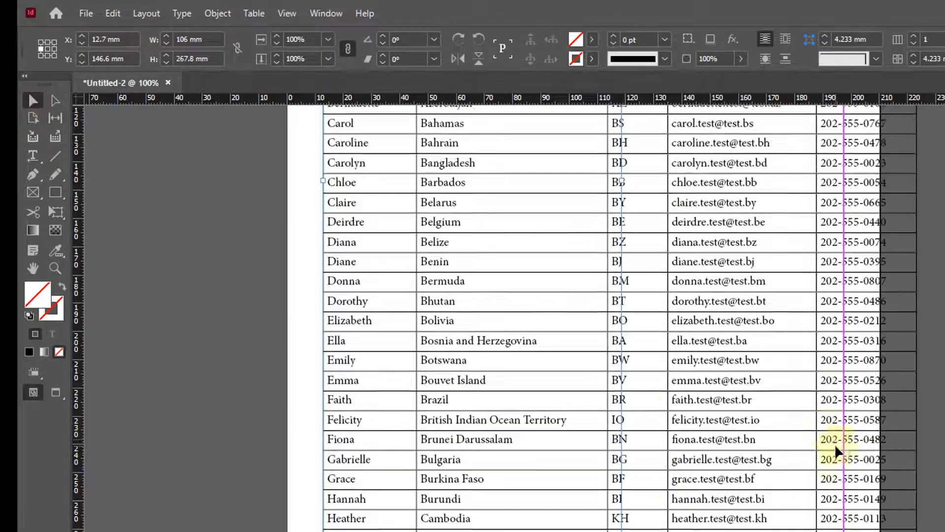
scroll(825, 401, down, 5)
scroll(820, 396, up, 7)
key(Delete)
scroll(778, 380, up, 1)
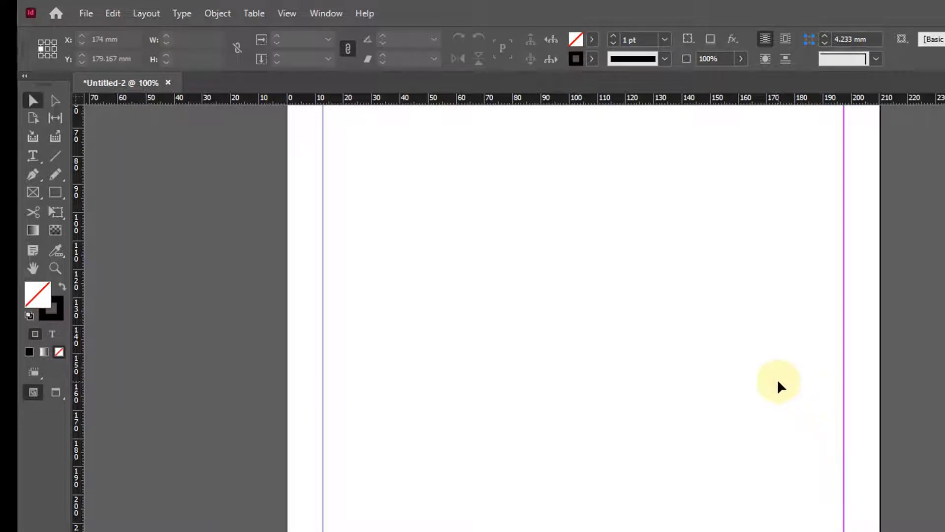
scroll(788, 389, down, 6)
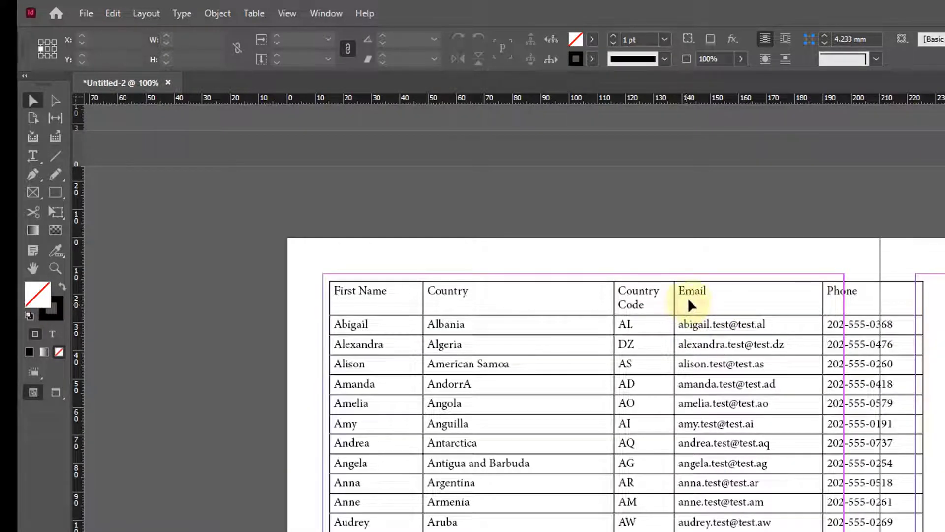
click(902, 281)
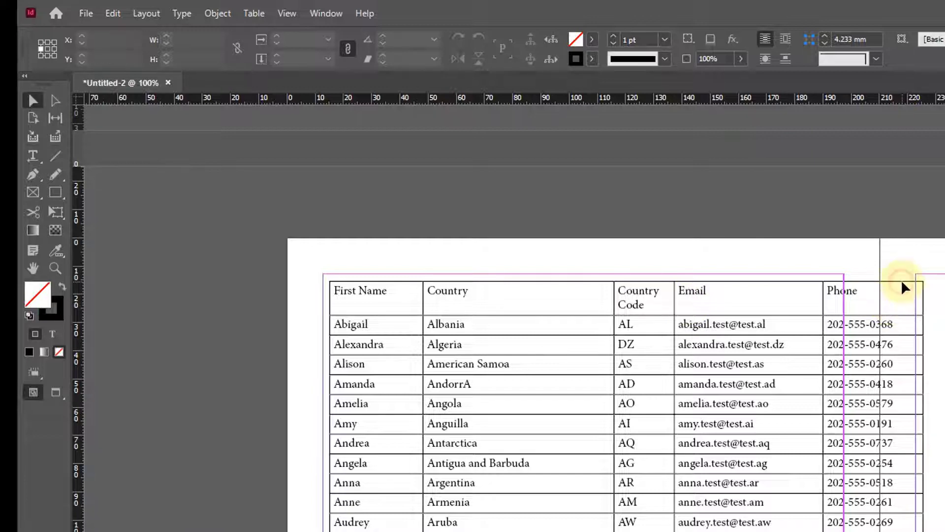
- Place urdu table.txt on empty page 1 in a text frame about 127 by 103.5 mm, aligned to the upper-left margin corner
scroll(648, 339, up, 6)
scroll(593, 450, down, 3)
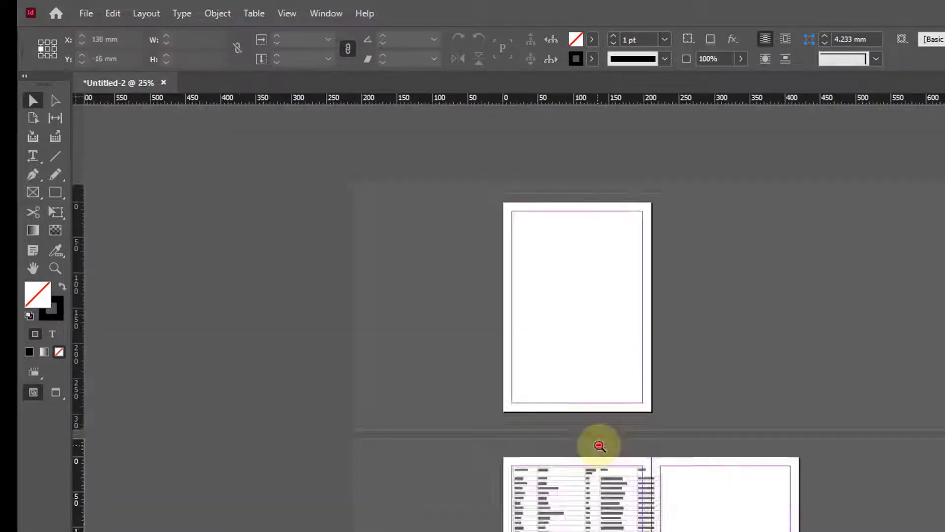
scroll(599, 445, up, 3)
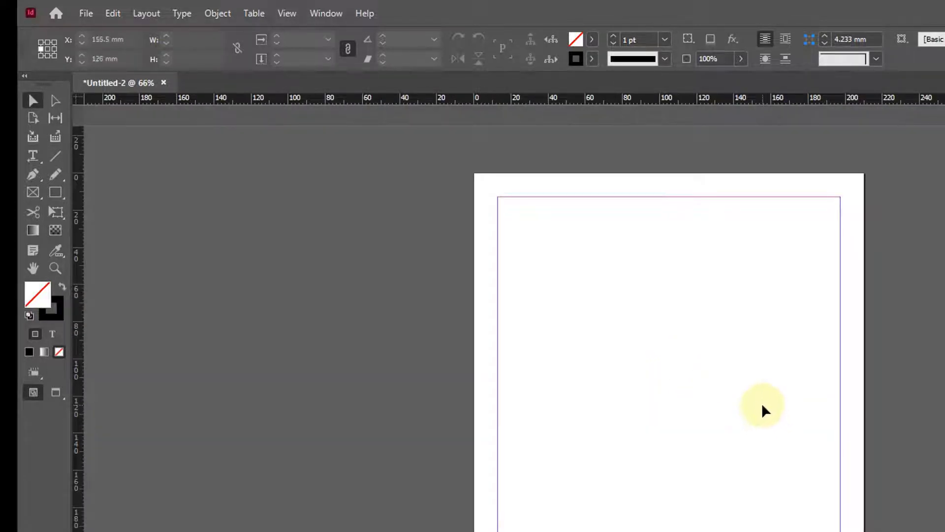
key(ctrl+d)
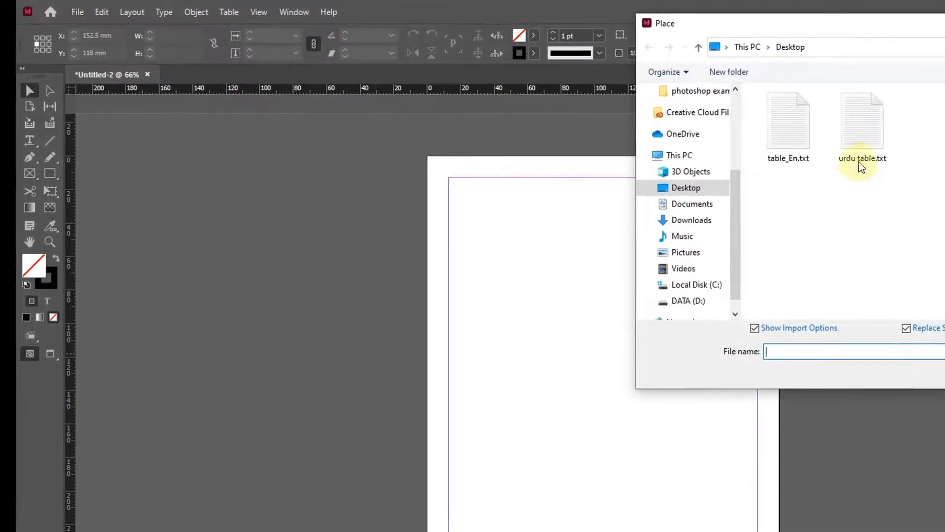
click(850, 137)
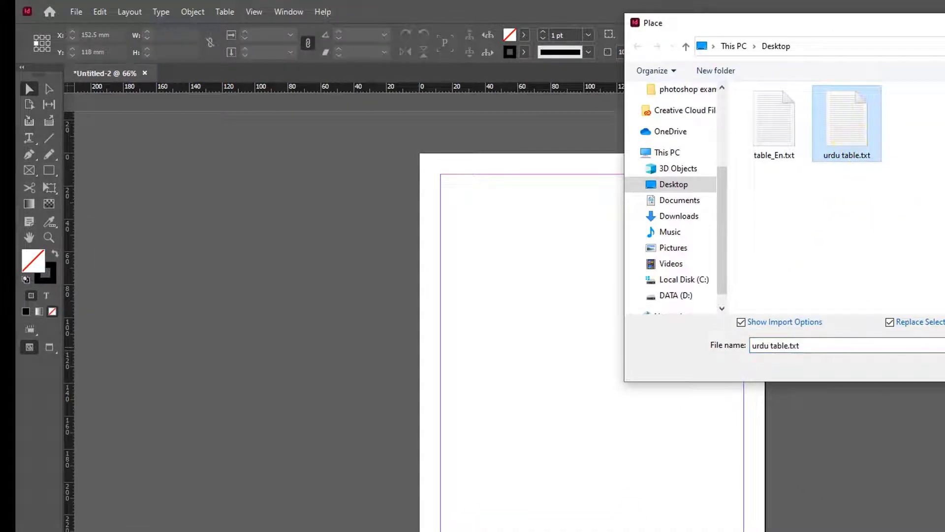
key(Return)
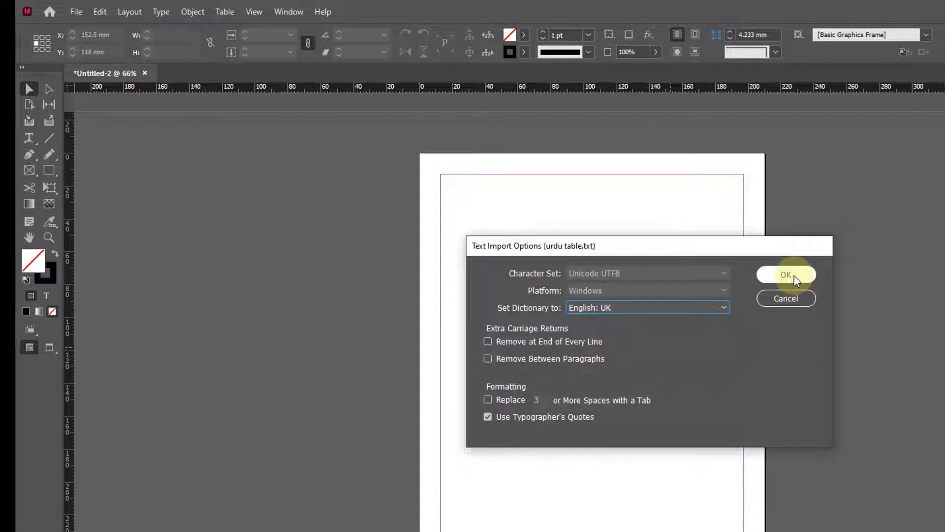
click(786, 274)
drag(658, 188, 450, 359)
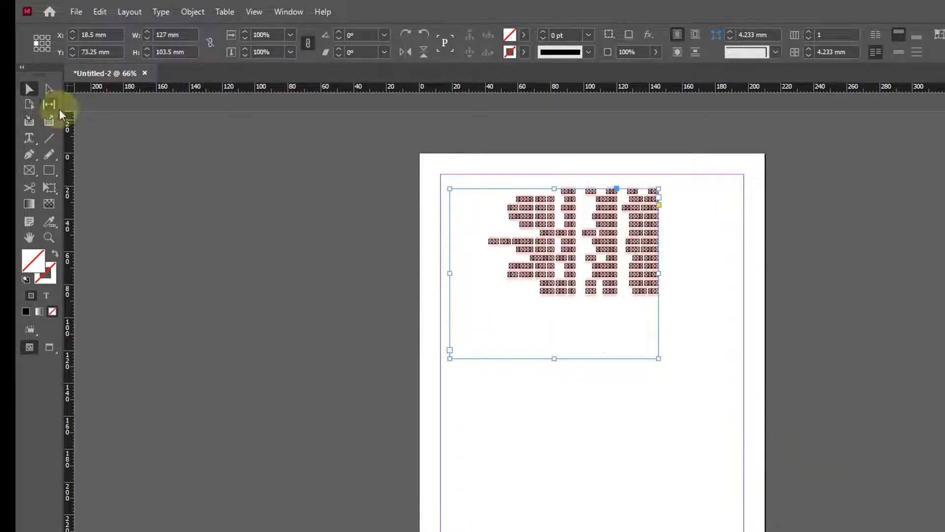
drag(435, 174, 685, 342)
- Set the font of all the placed Urdu text to Jameel Noori Nastaleeq
scroll(772, 252, up, 3)
click(29, 138)
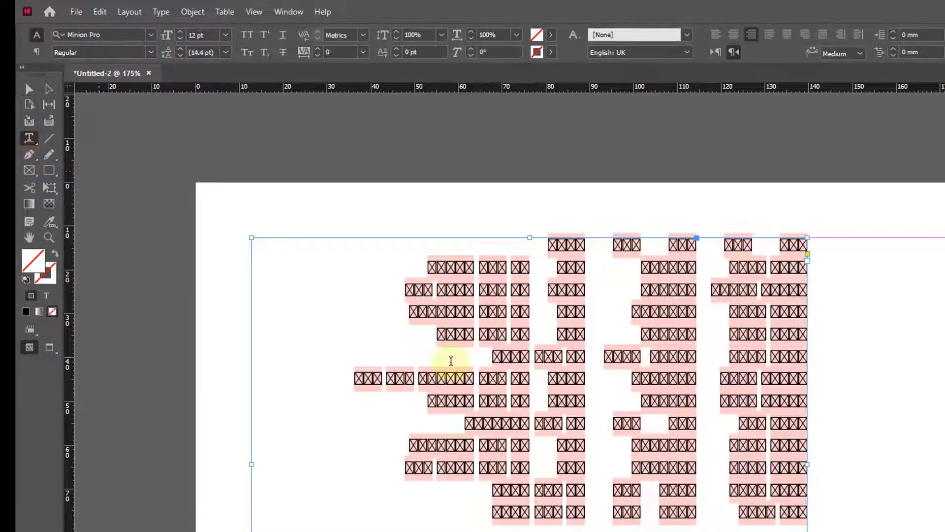
click(557, 400)
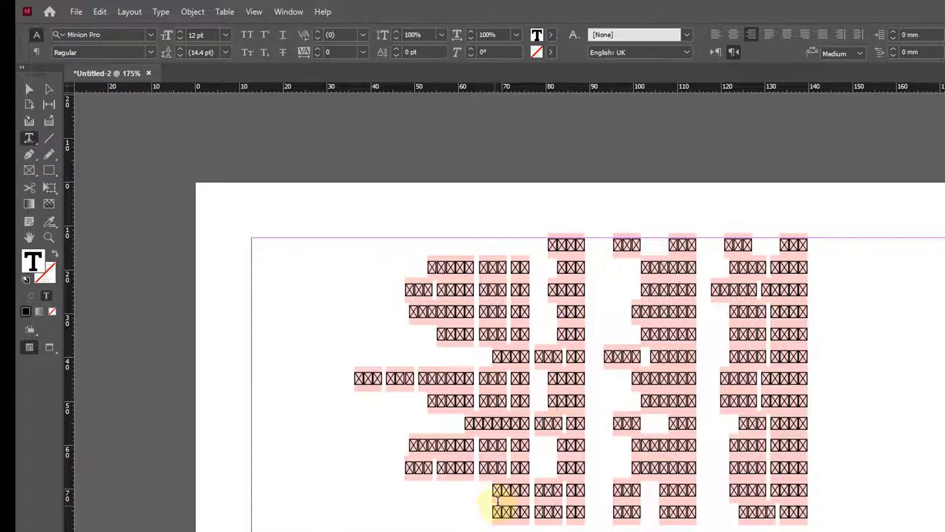
drag(485, 517, 639, 271)
click(629, 291)
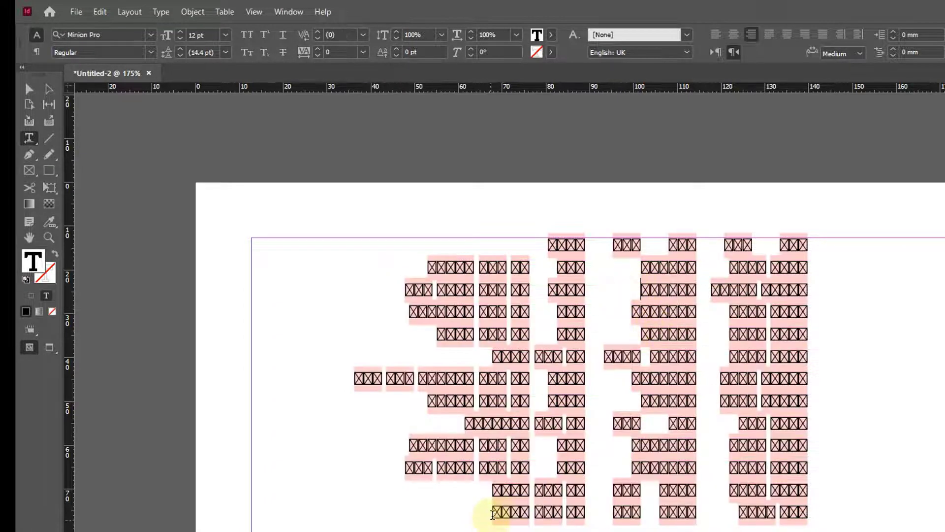
click(565, 397)
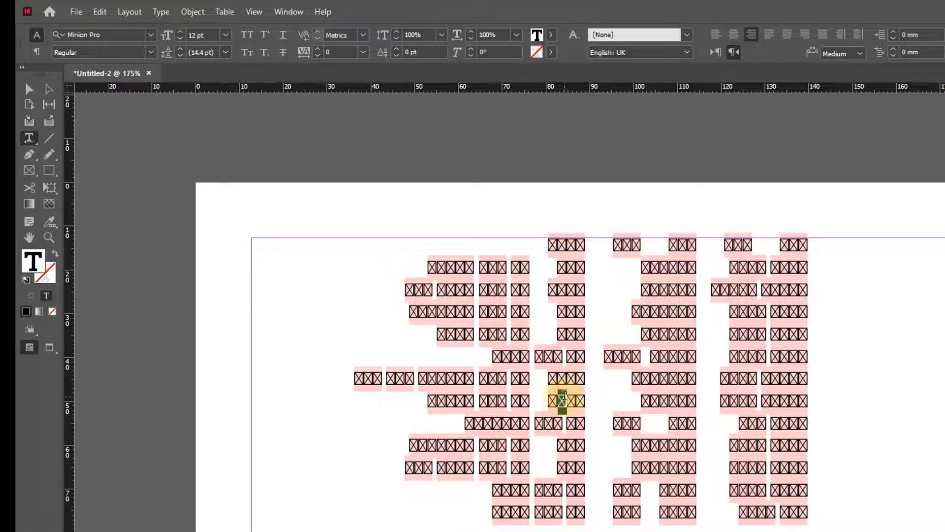
key(ctrl+a)
click(81, 35)
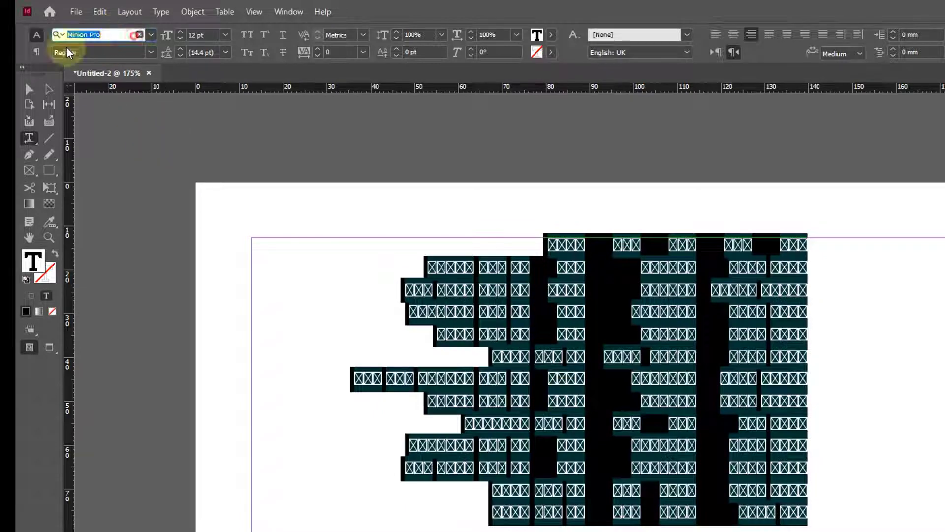
text(jame)
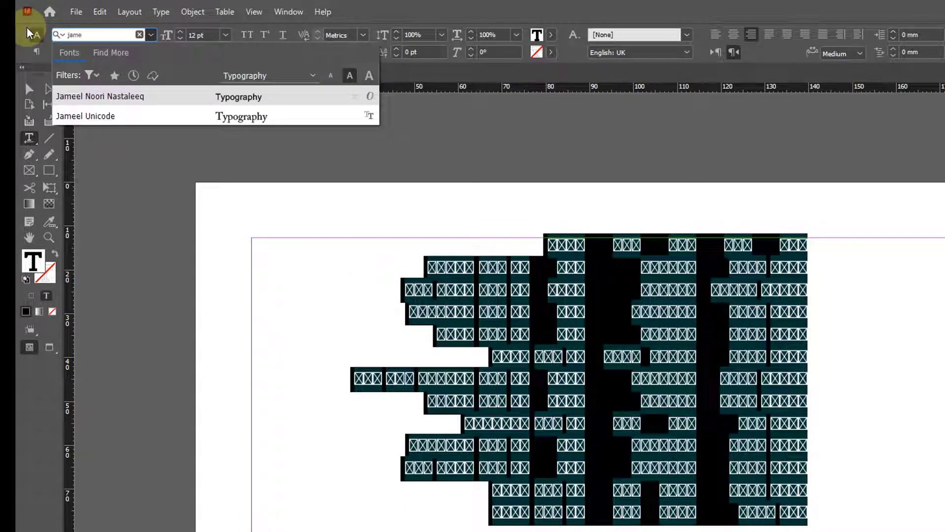
click(285, 97)
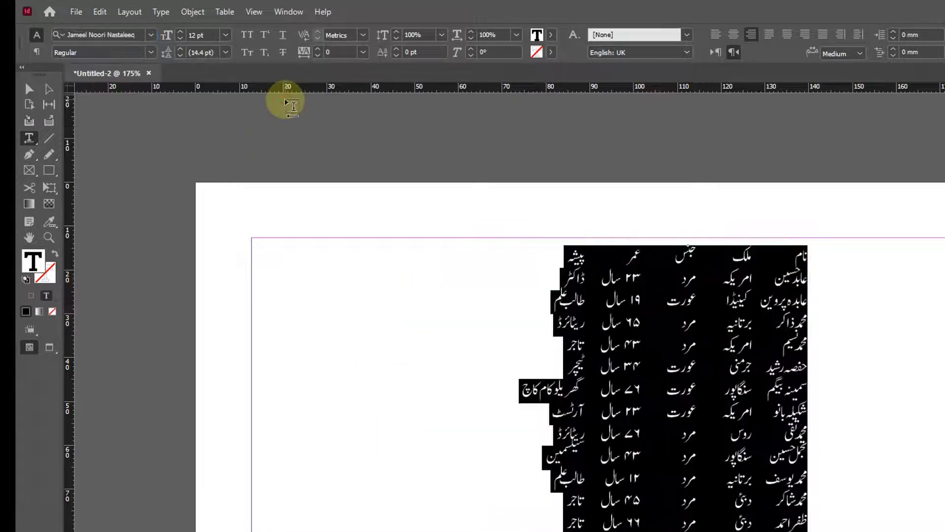
click(734, 290)
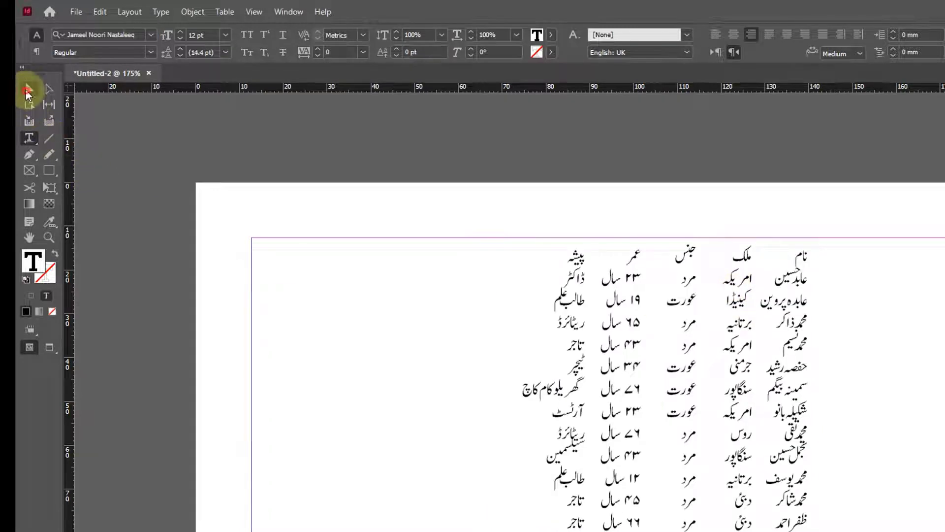
- Fit the text frame to the Urdu text and move it across to the page's left margin
click(27, 89)
scroll(771, 363, down, 5)
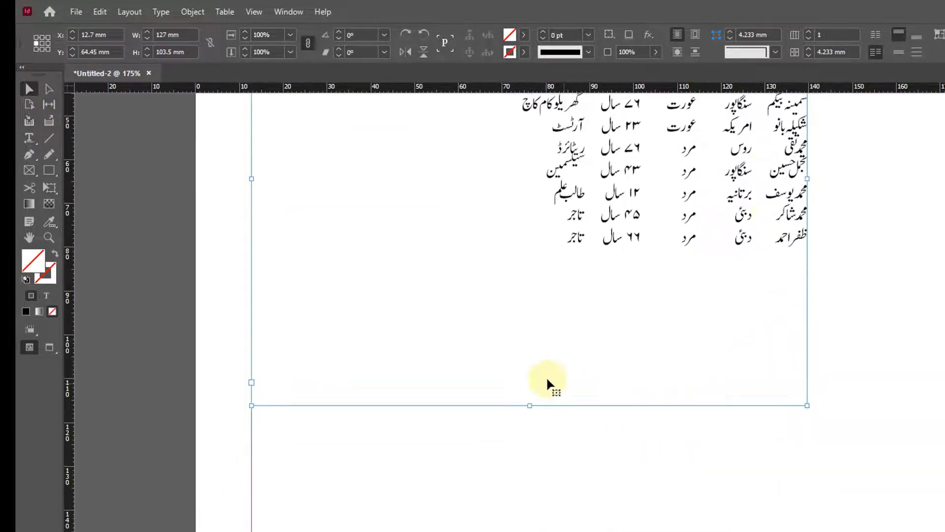
scroll(734, 388, up, 2)
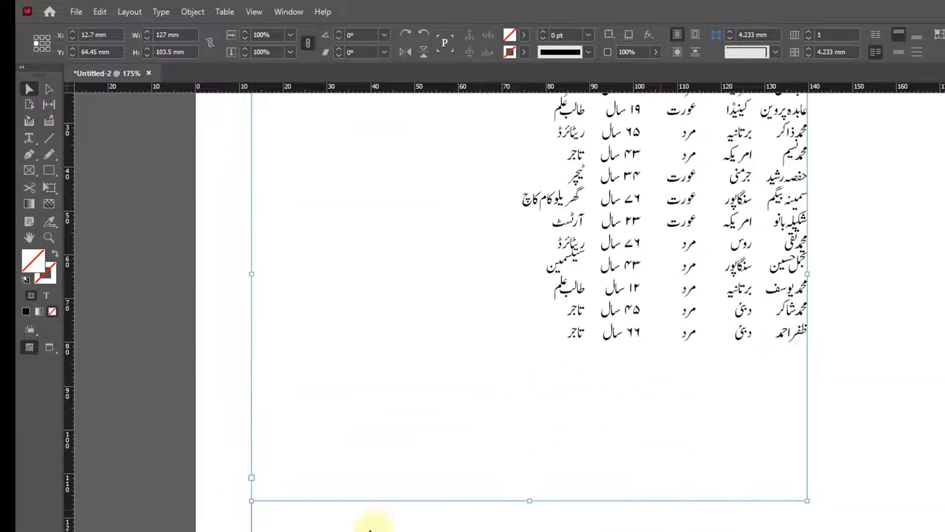
double_click(252, 500)
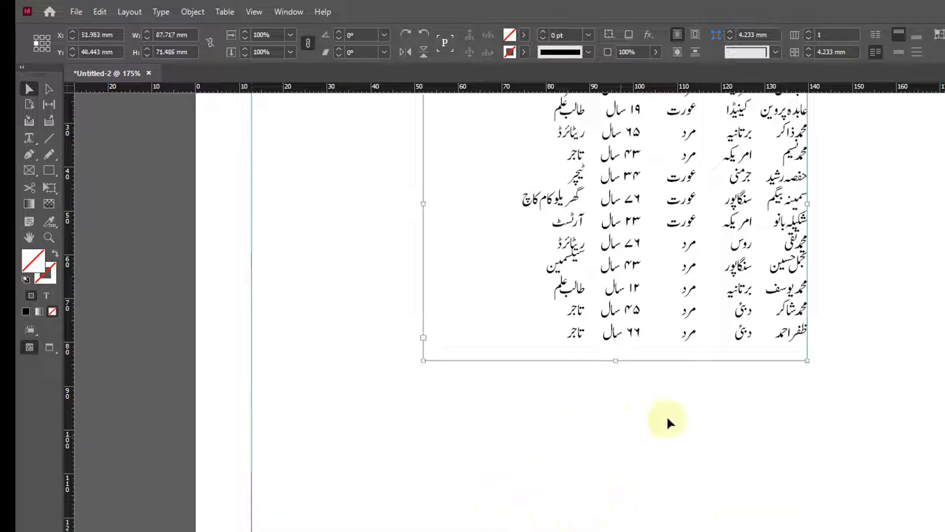
scroll(798, 377, up, 5)
drag(676, 370, 512, 376)
scroll(571, 367, down, 2)
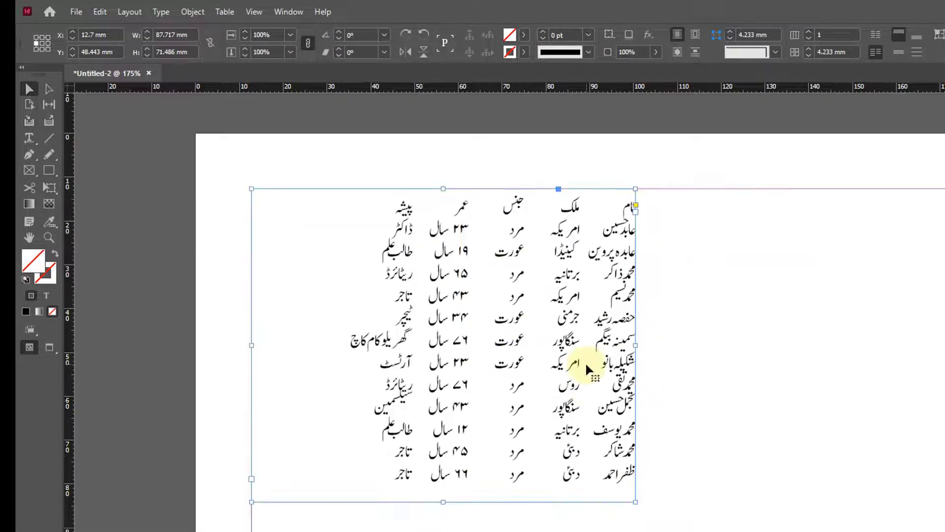
- Convert all the Urdu text to a table with Tab as column separator and Paragraph as row separator
click(29, 138)
click(566, 257)
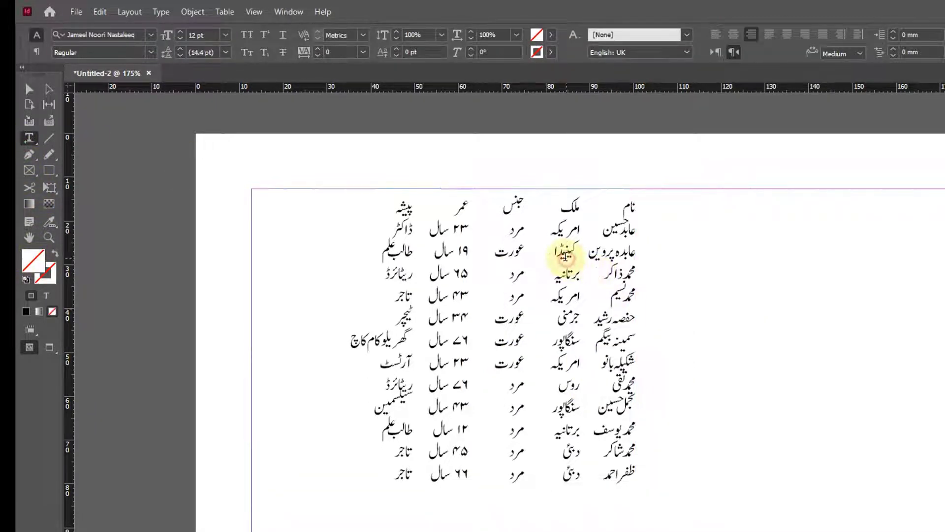
key(ctrl+a)
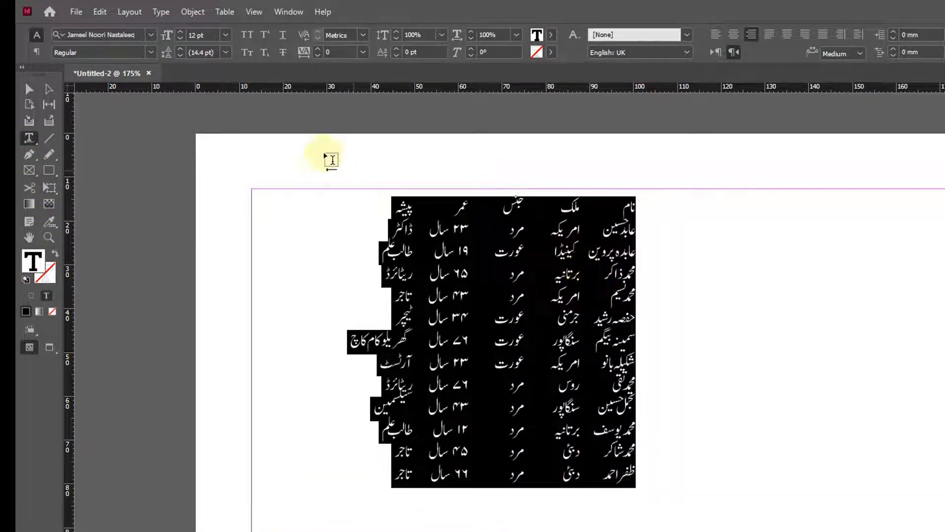
click(227, 12)
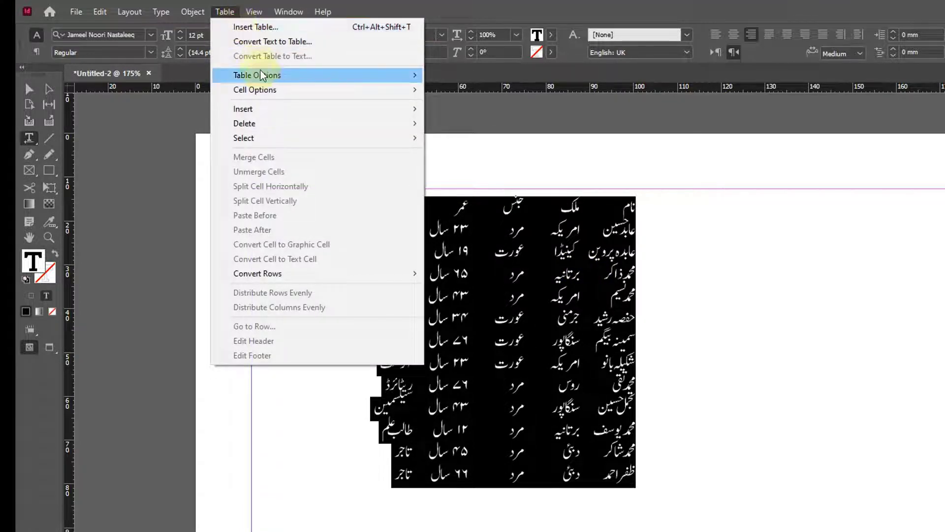
mouse_move(267, 71)
click(272, 43)
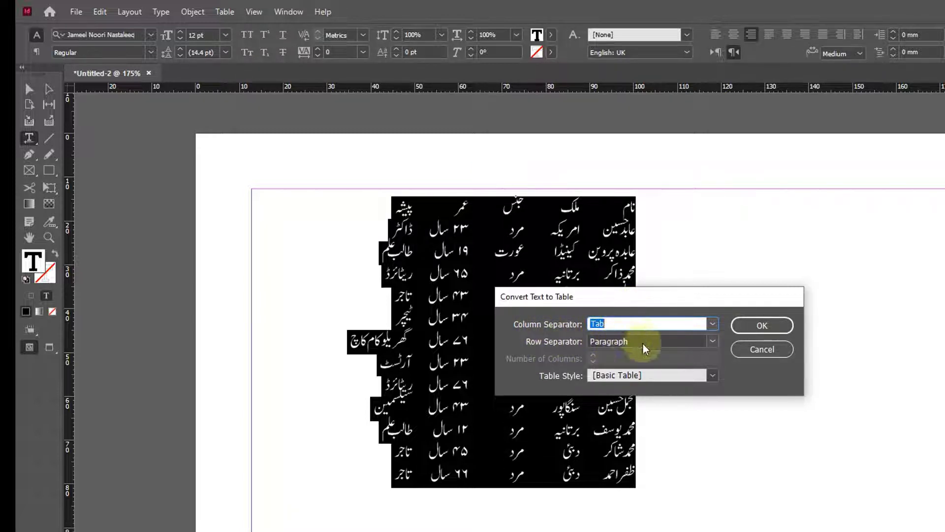
click(778, 326)
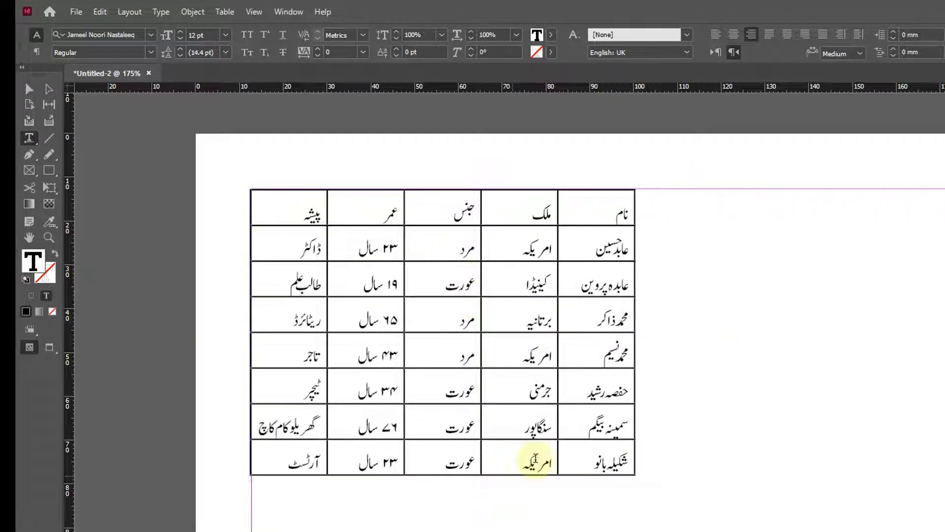
- Extend the table's text frame downward to a height of about 130.8 mm to fit all the rows
click(28, 90)
scroll(222, 211, down, 3)
drag(451, 363, 545, 486)
scroll(626, 441, down, 3)
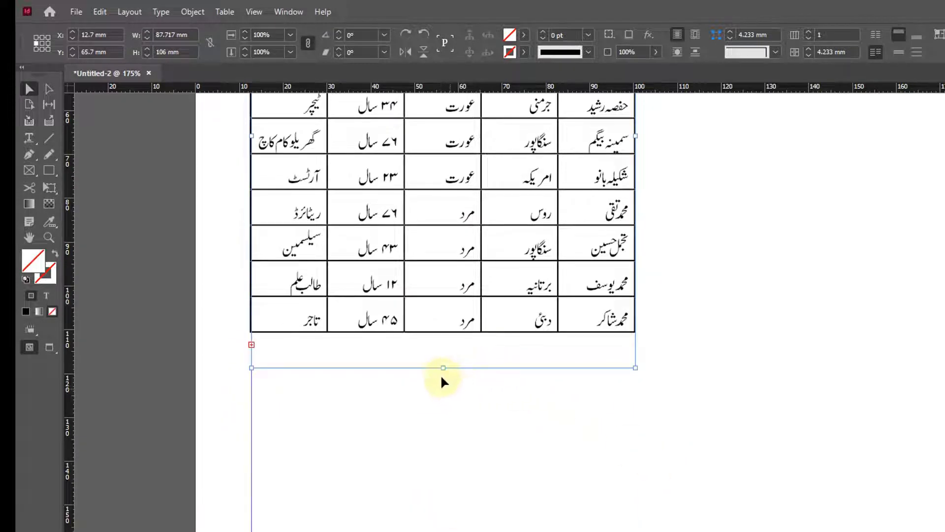
drag(442, 377, 581, 447)
scroll(669, 435, up, 5)
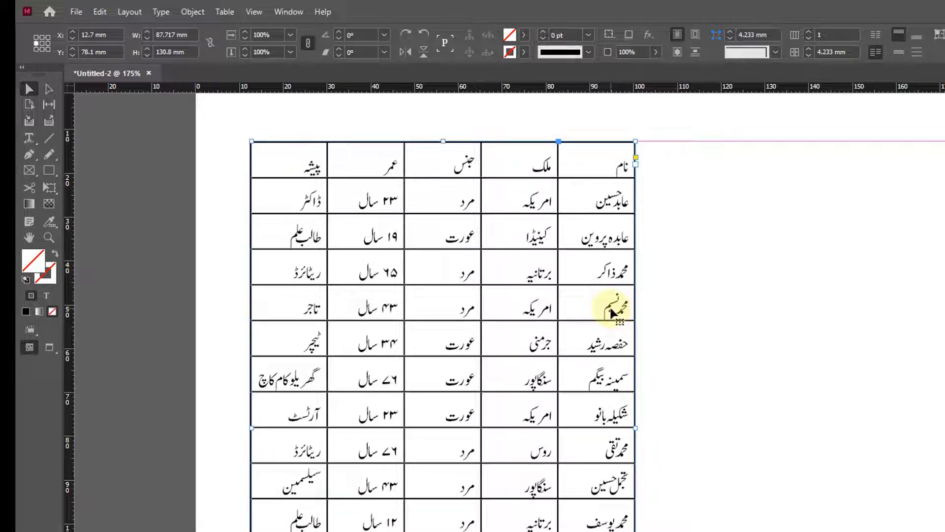
scroll(612, 323, down, 1)
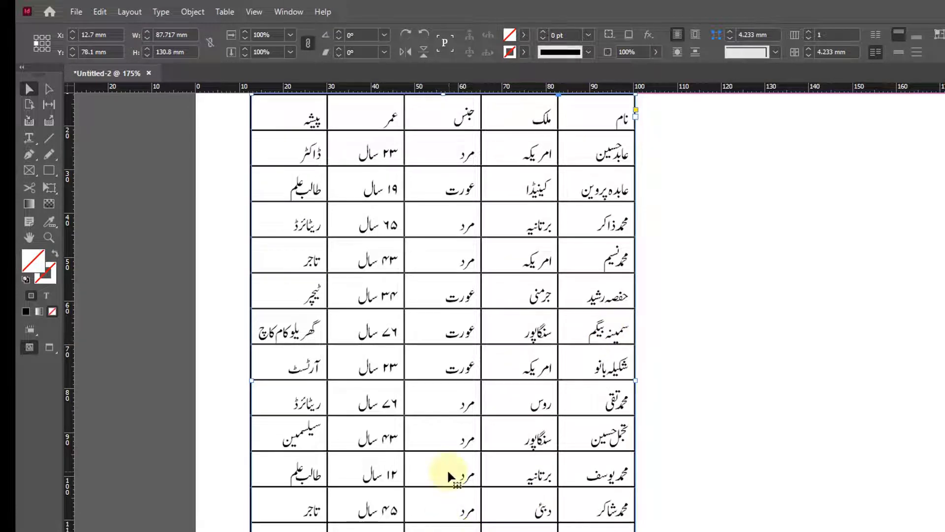
- Try inserting one row below the header row of the Urdu table, and undo the insertion
click(32, 141)
scroll(429, 271, up, 2)
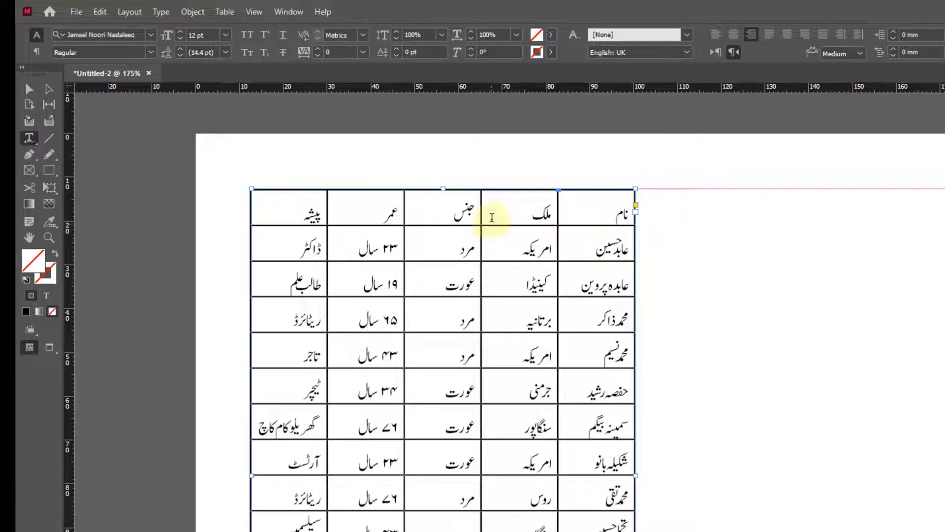
click(519, 208)
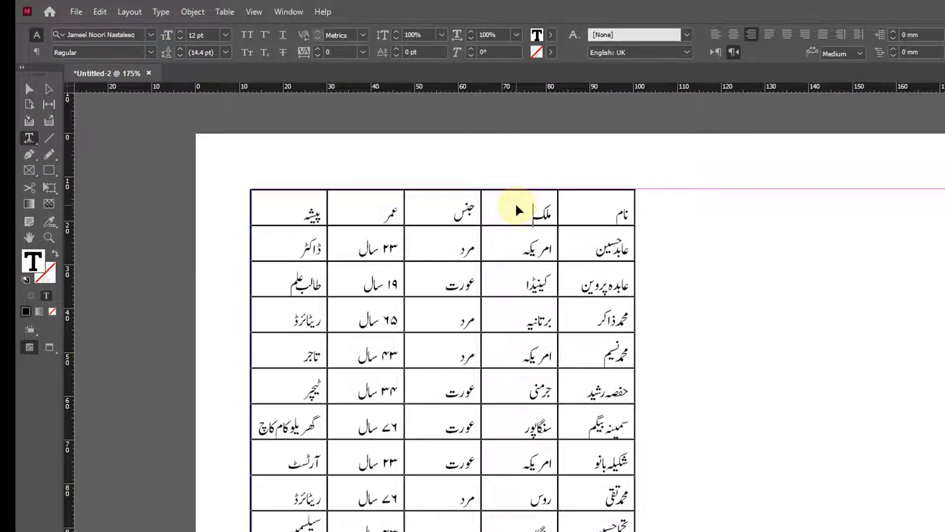
key(ctrl+9)
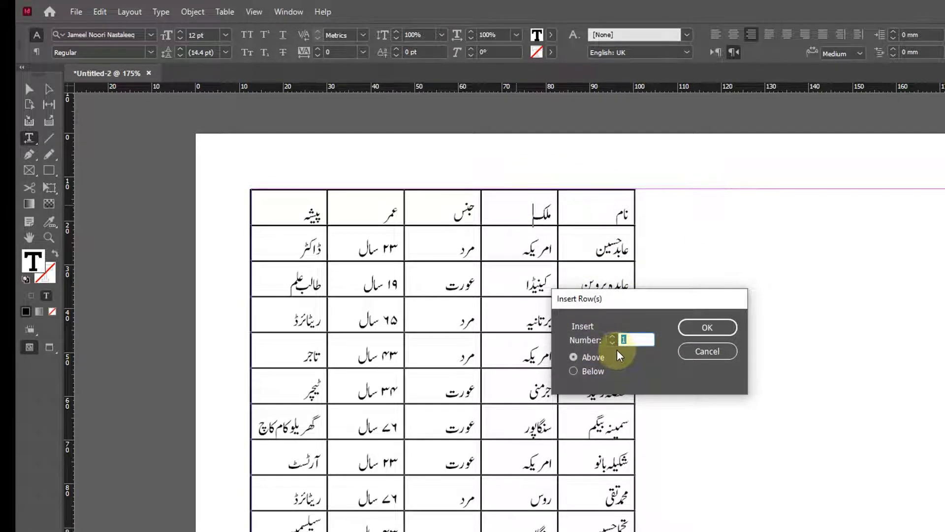
click(572, 372)
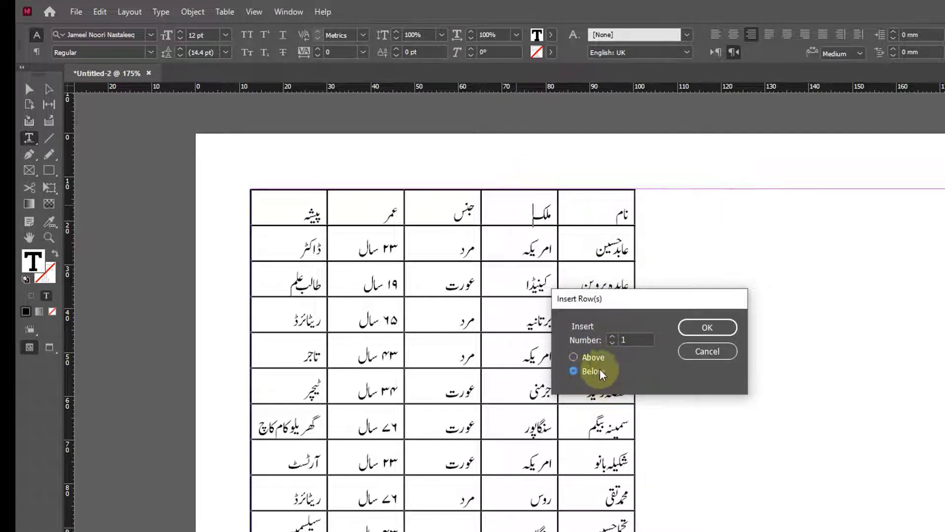
click(708, 328)
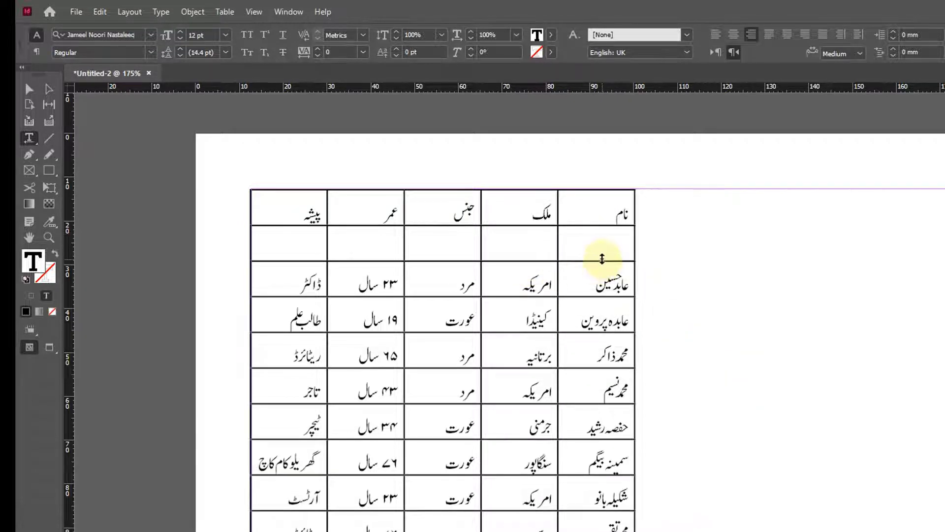
key(ctrl+z)
- Merge all five cells of the empty last row of the Urdu table into a single cell
scroll(740, 380, down, 3)
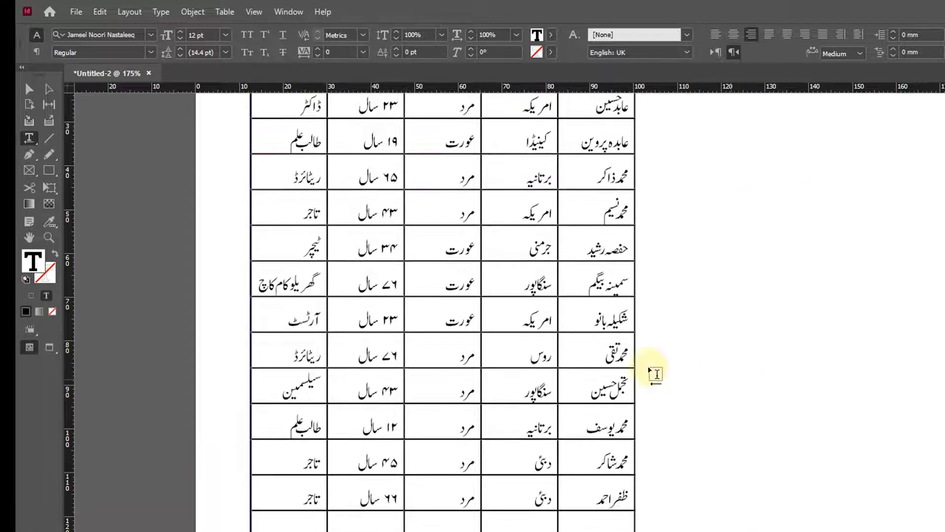
click(29, 89)
scroll(924, 481, down, 3)
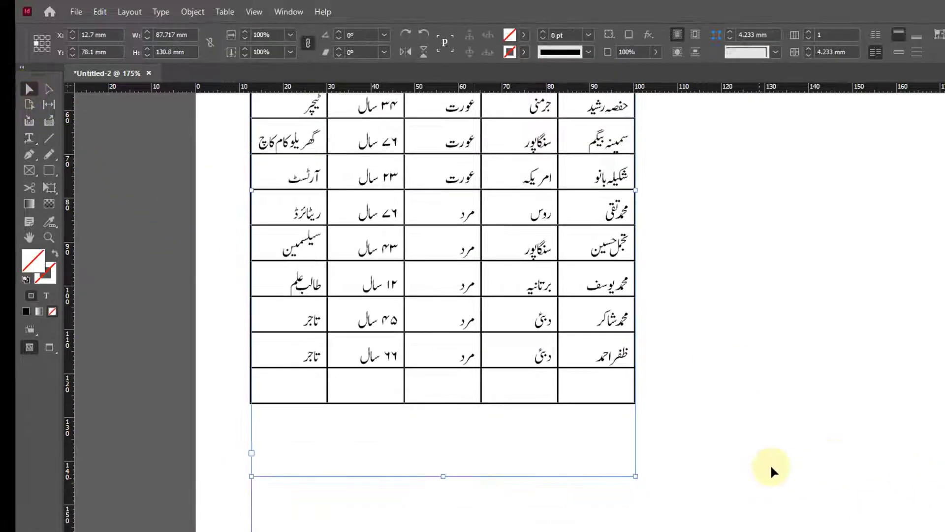
click(26, 142)
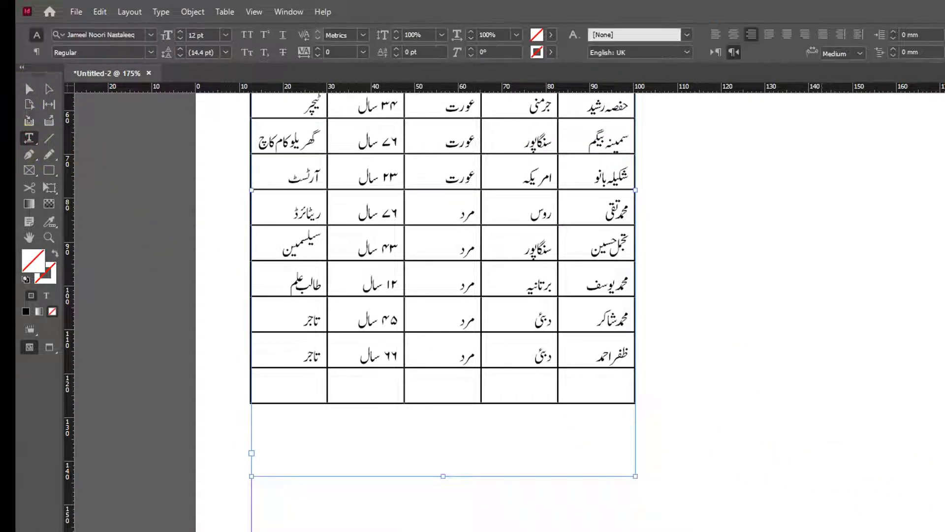
drag(614, 386, 264, 394)
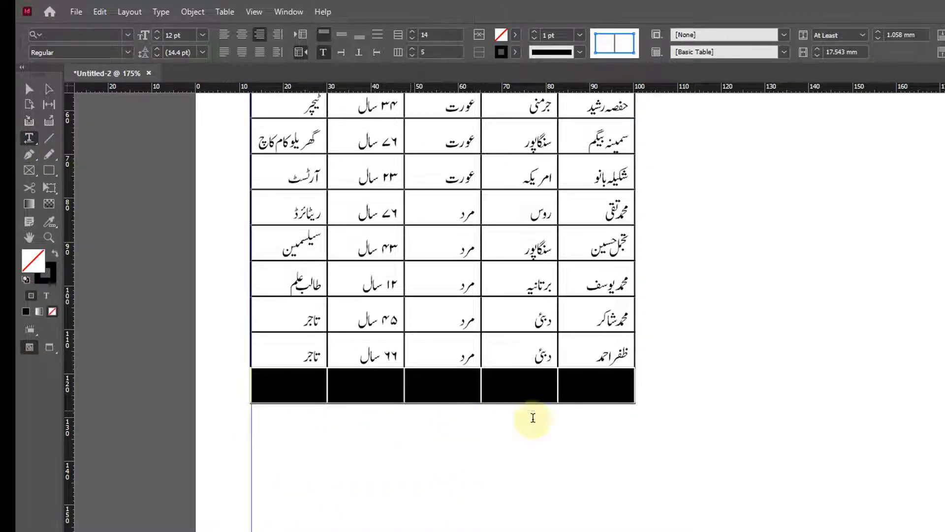
scroll(686, 445, up, 4)
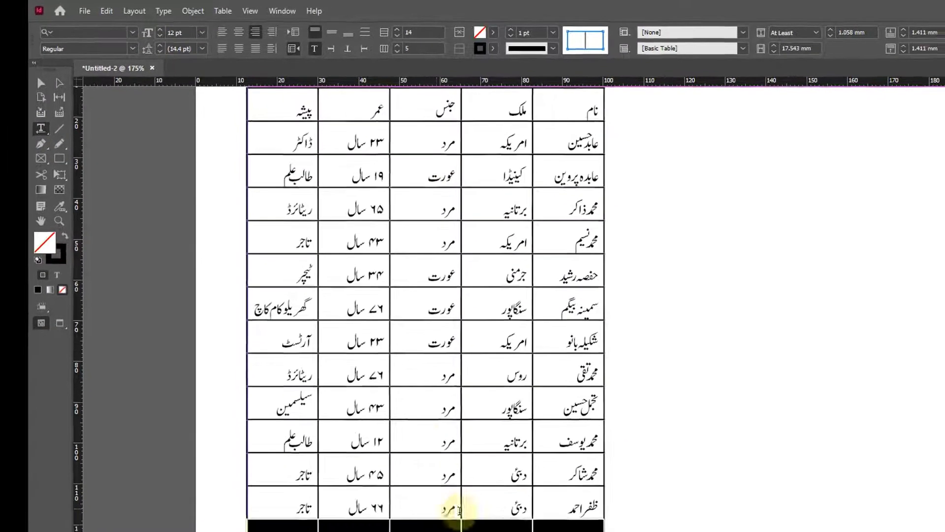
click(615, 531)
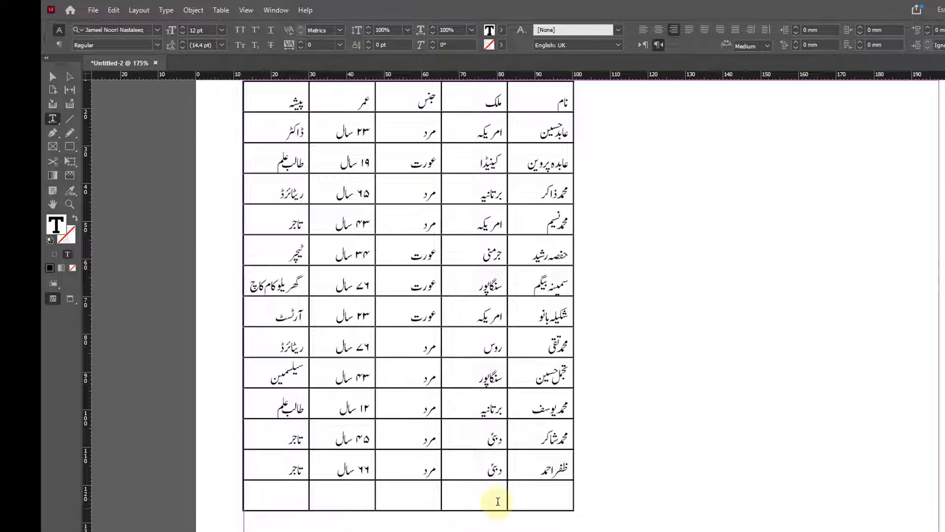
scroll(512, 486, down, 1)
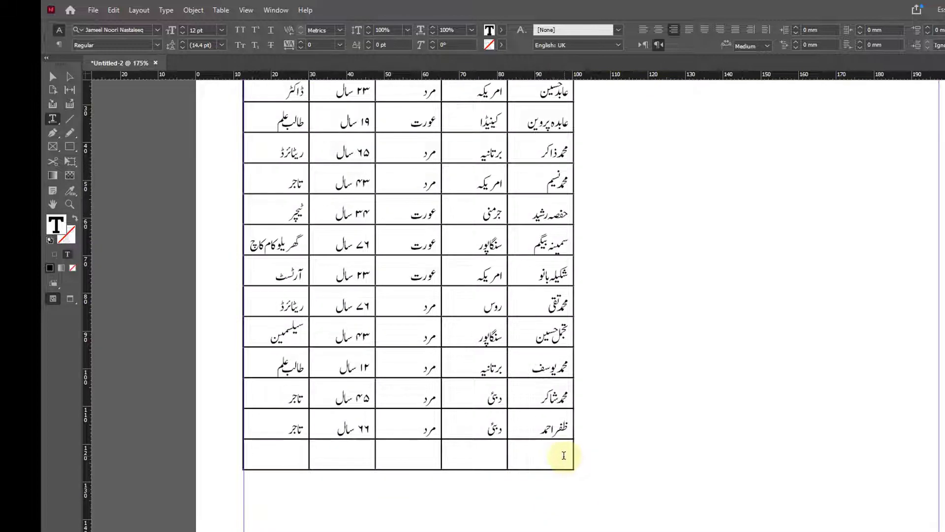
click(266, 455)
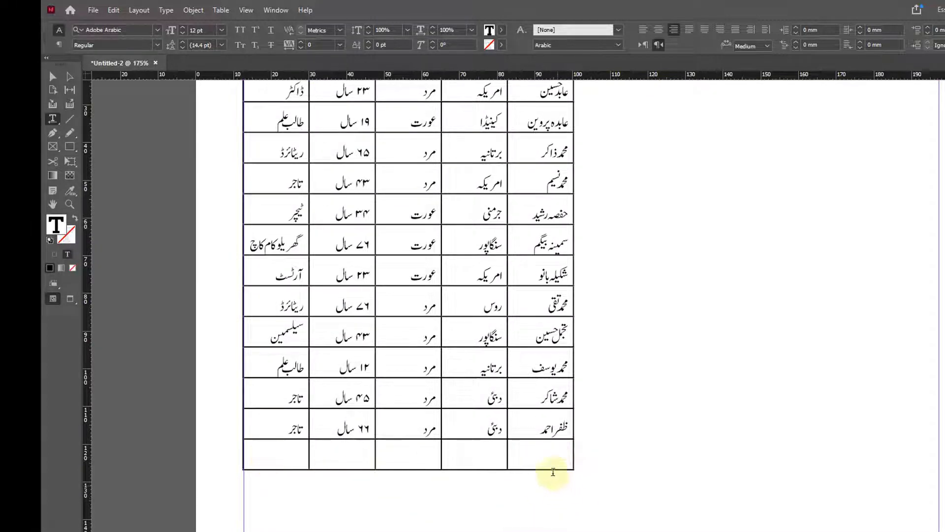
drag(552, 452, 301, 470)
click(220, 10)
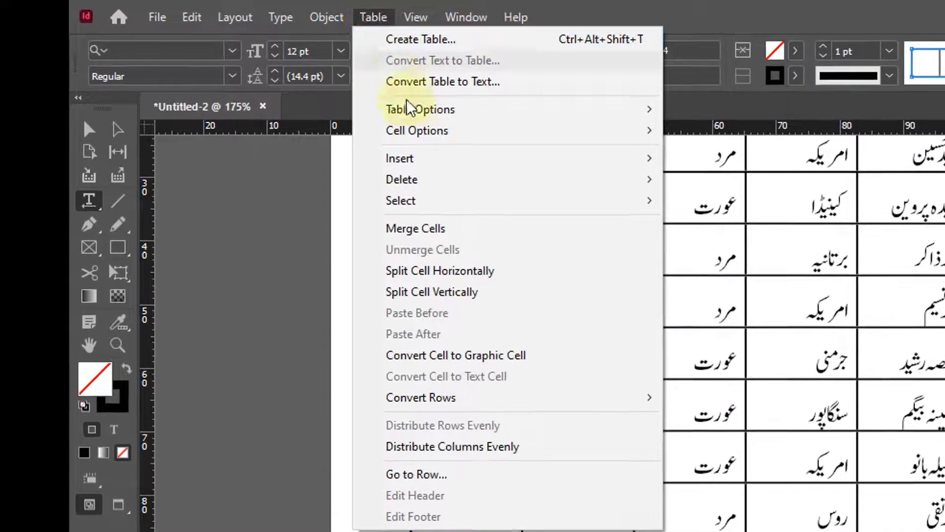
click(441, 230)
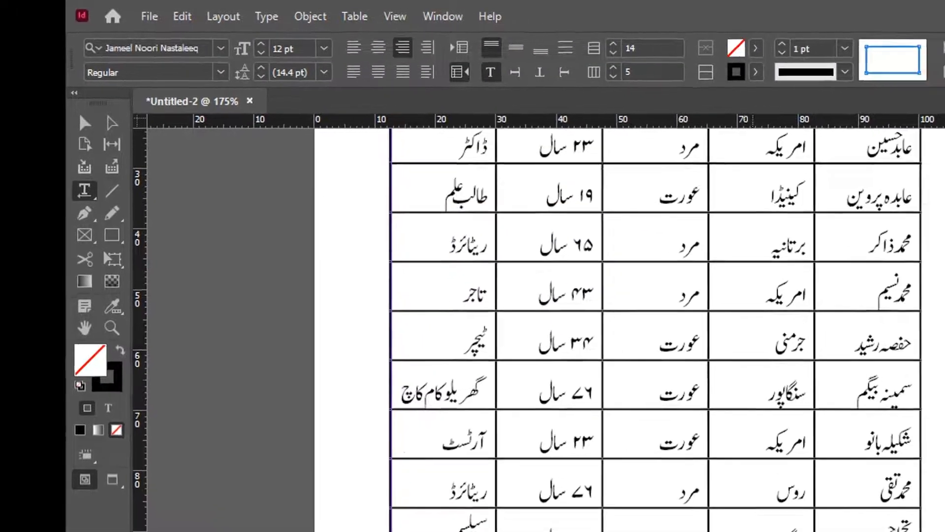
- Fill the merged last row with a few lines of random placeholder text, and delete that text again
click(609, 528)
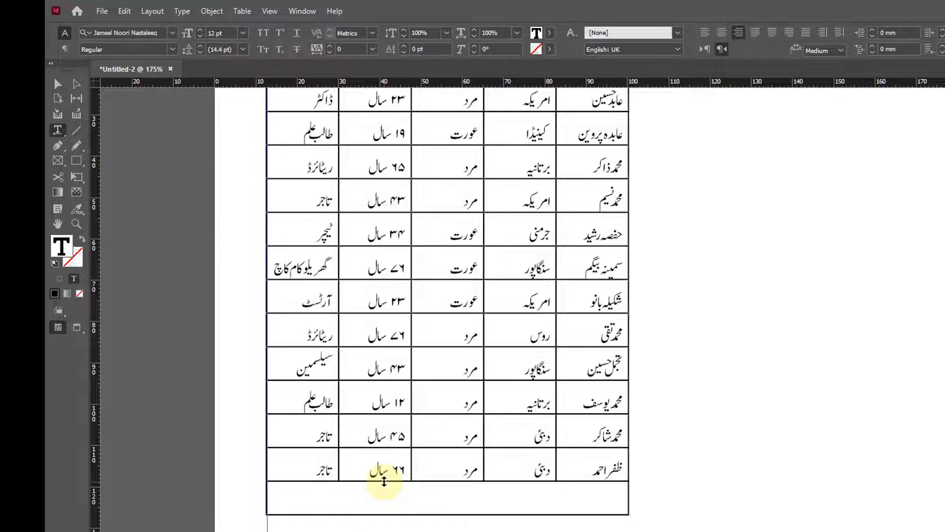
text(thasdl;kjf asd;lfj asdj als;kdfj als;dfj asdkj asldjfk asl;dkf)
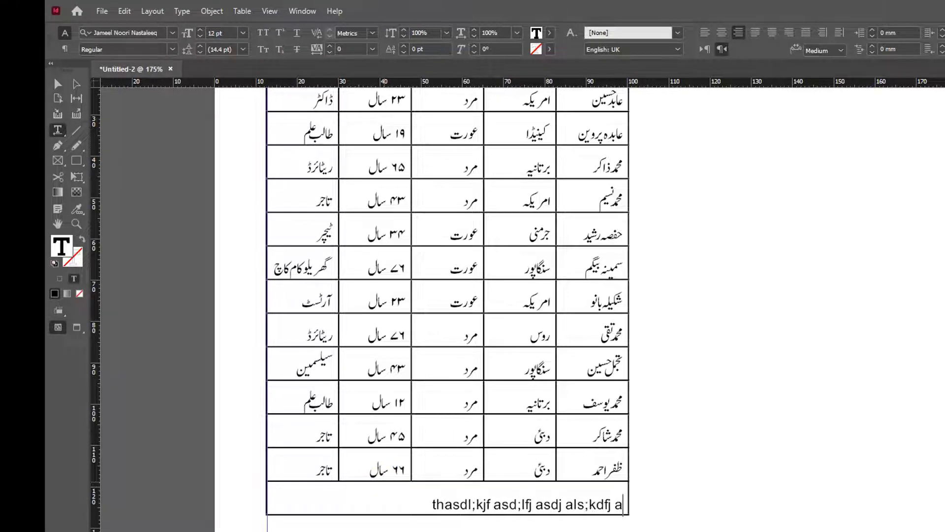
text( asl;kdf as;dfj asld;kfj asdlf;j asdl;fj asldfj asldkf)
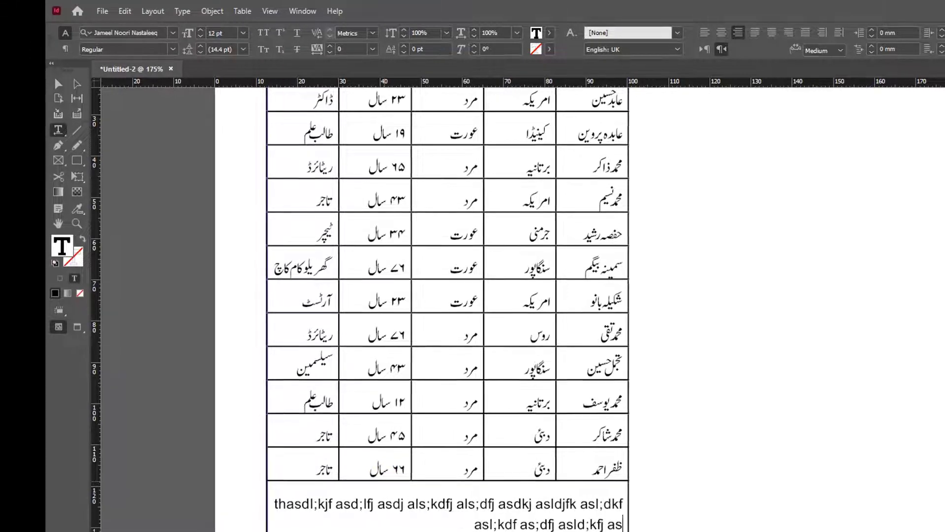
text( asle;dfj alsdfja sdfja sdfkjas ddflks)
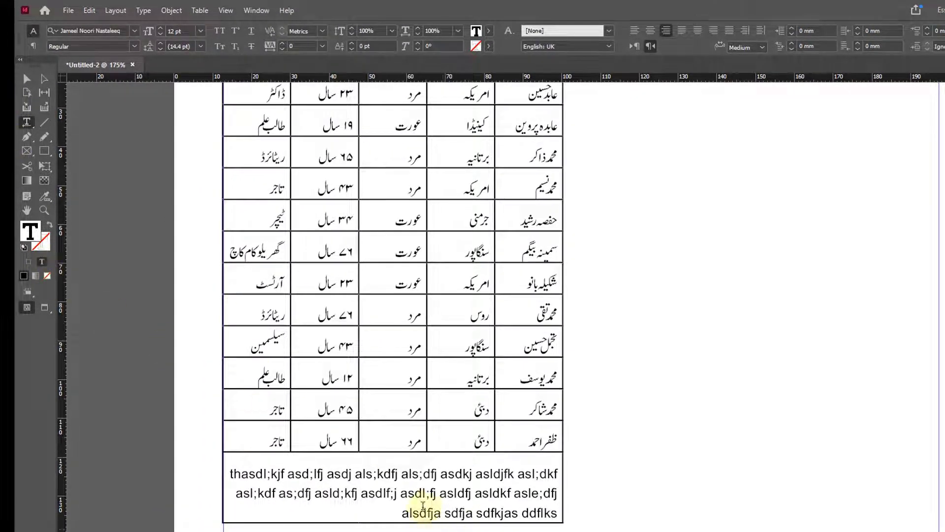
drag(401, 510, 231, 474)
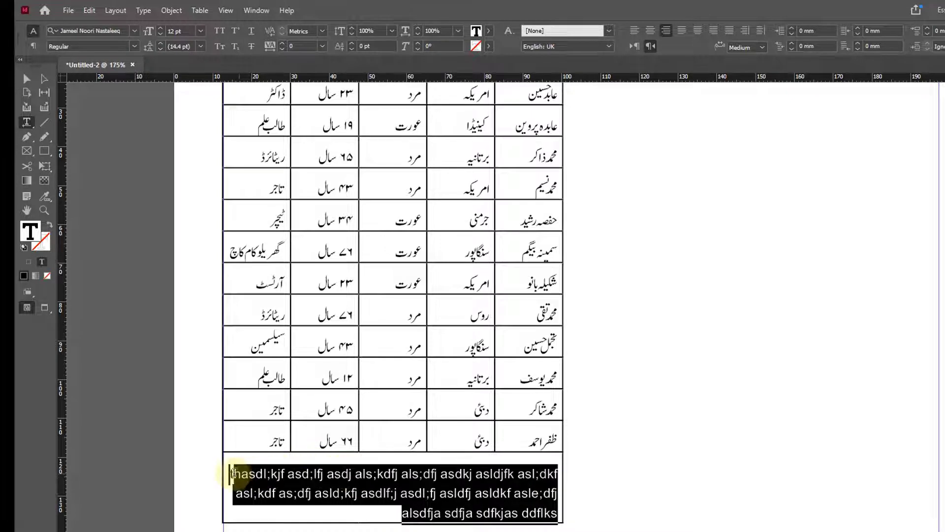
key(BackSpace)
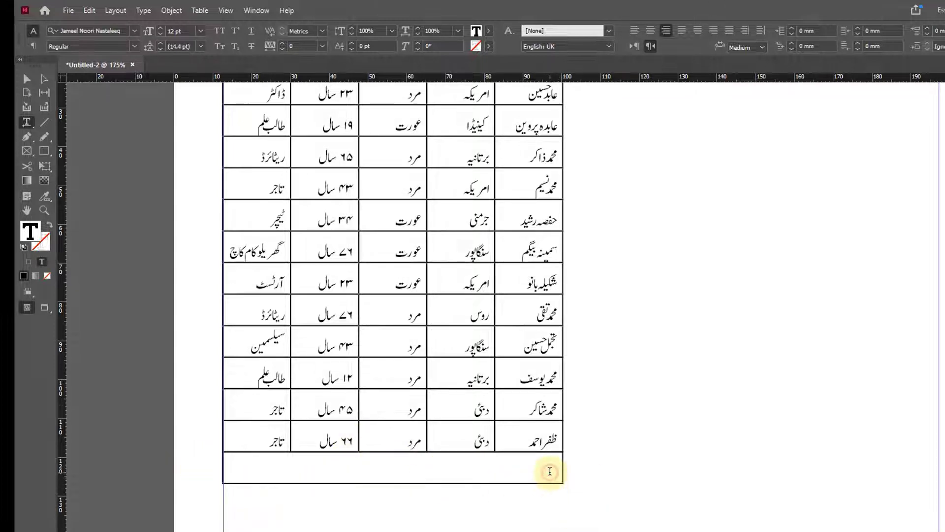
- Unmerge the empty last row of the table back into separate cells
click(197, 10)
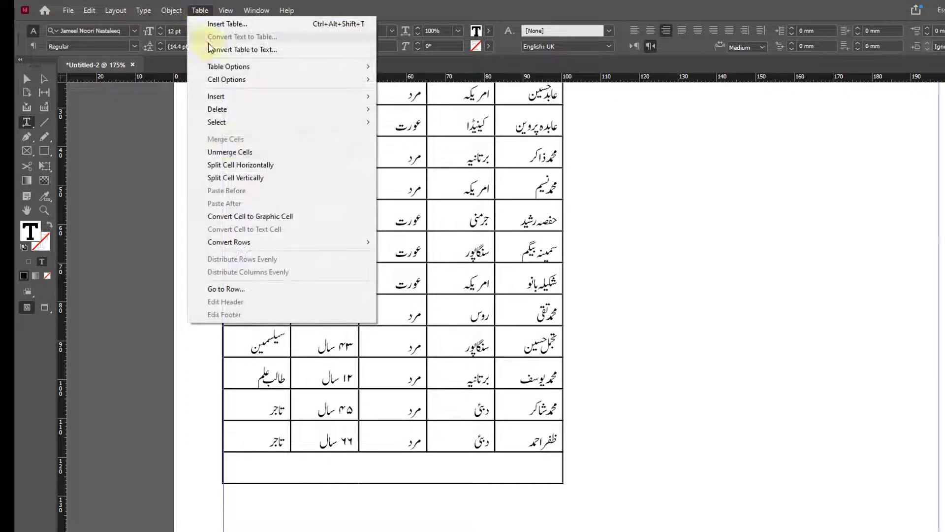
click(235, 152)
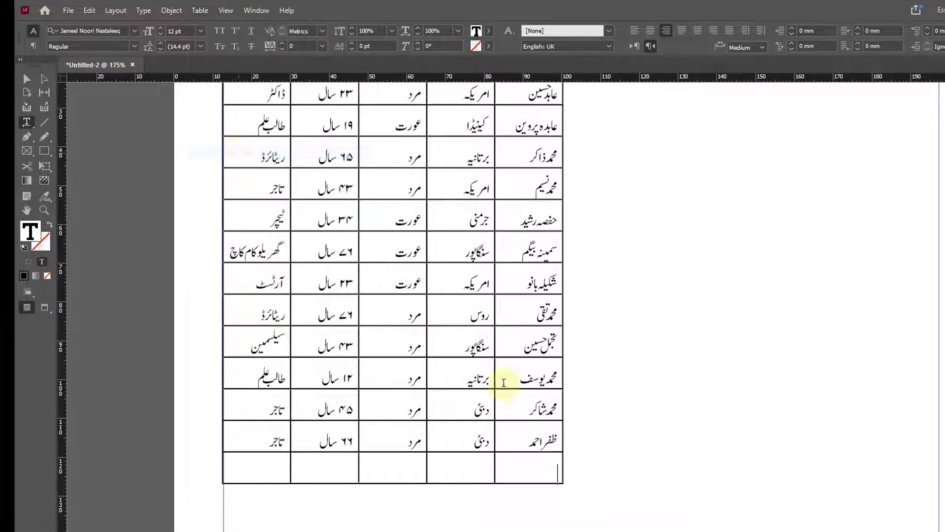
click(524, 474)
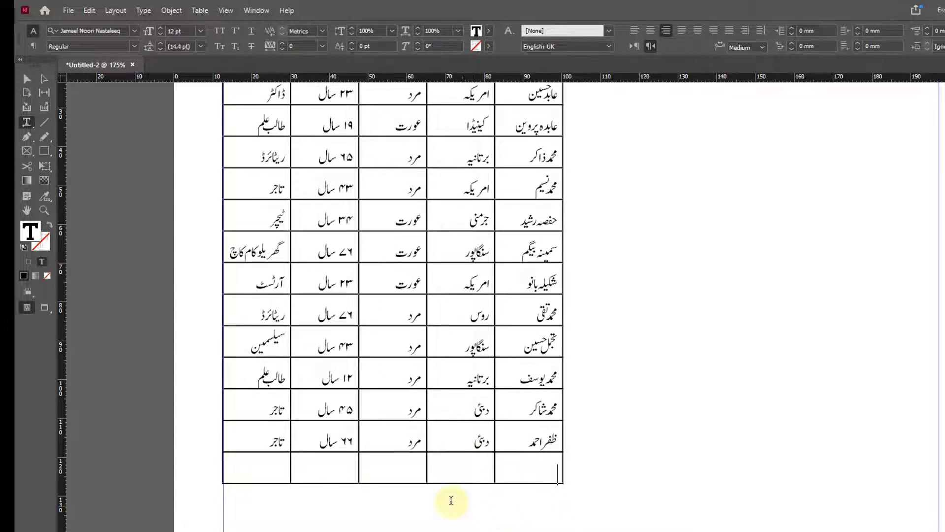
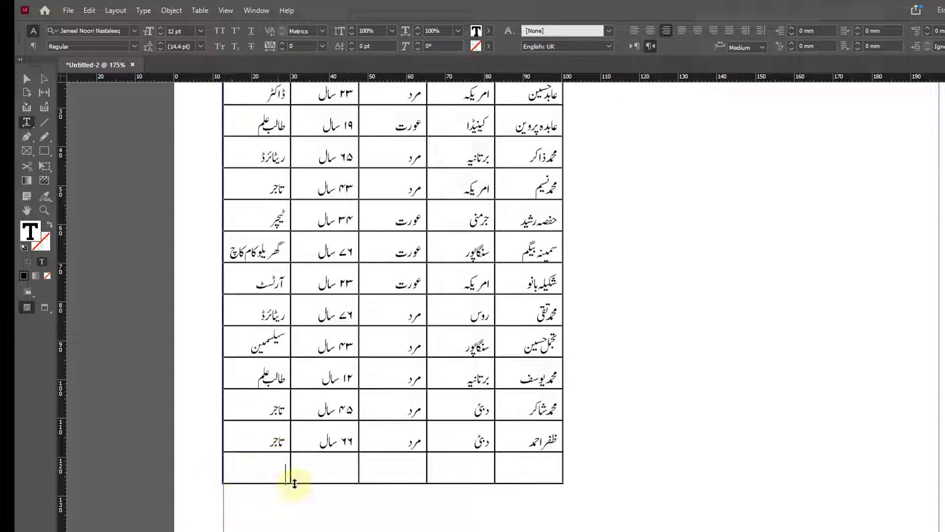
- Split the empty last-row cell in the profession (پیشہ) column horizontally
drag(268, 462, 265, 456)
click(266, 462)
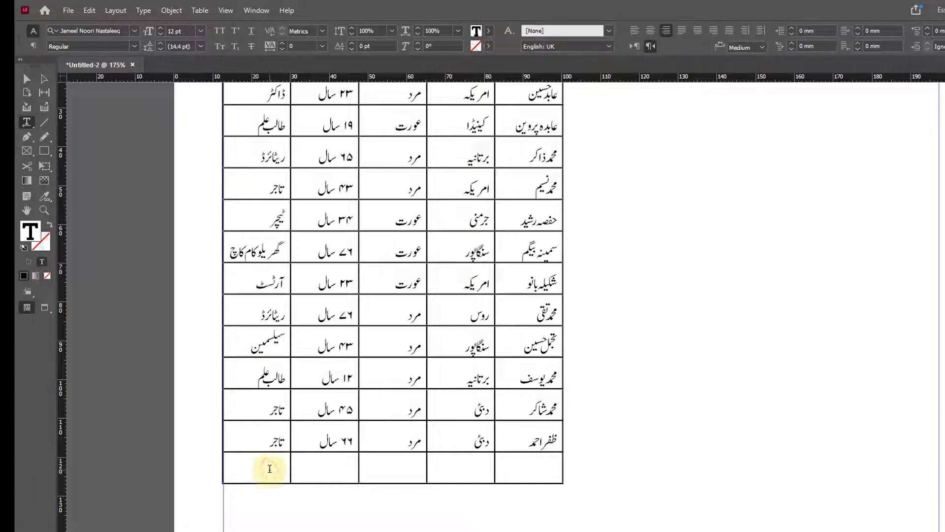
click(199, 11)
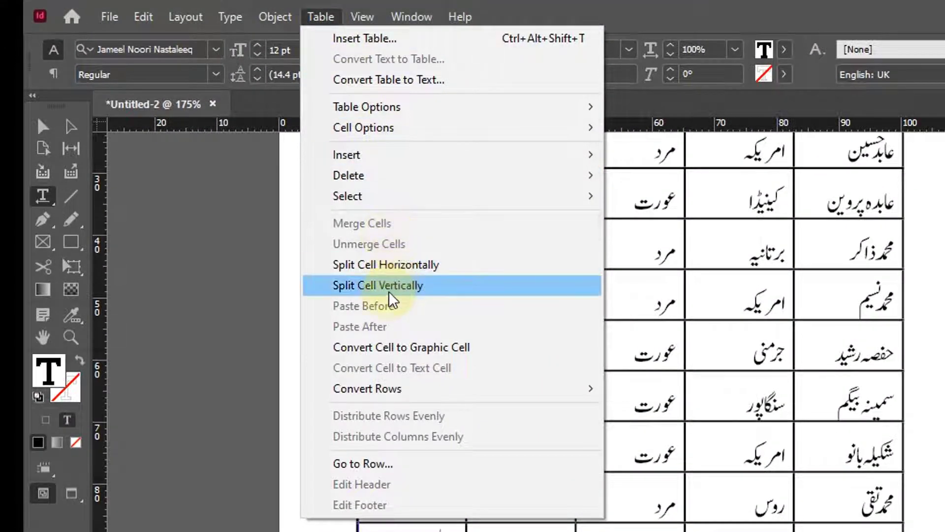
click(370, 285)
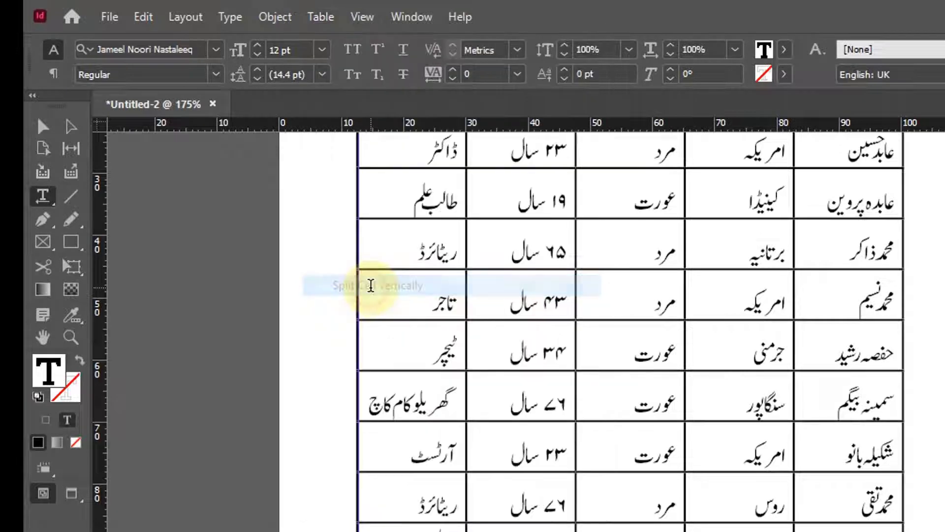
click(318, 18)
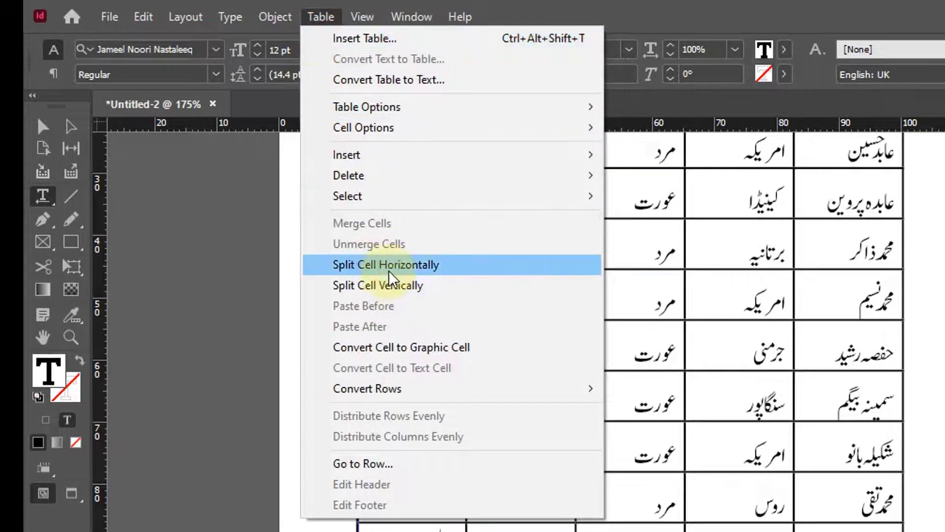
click(381, 264)
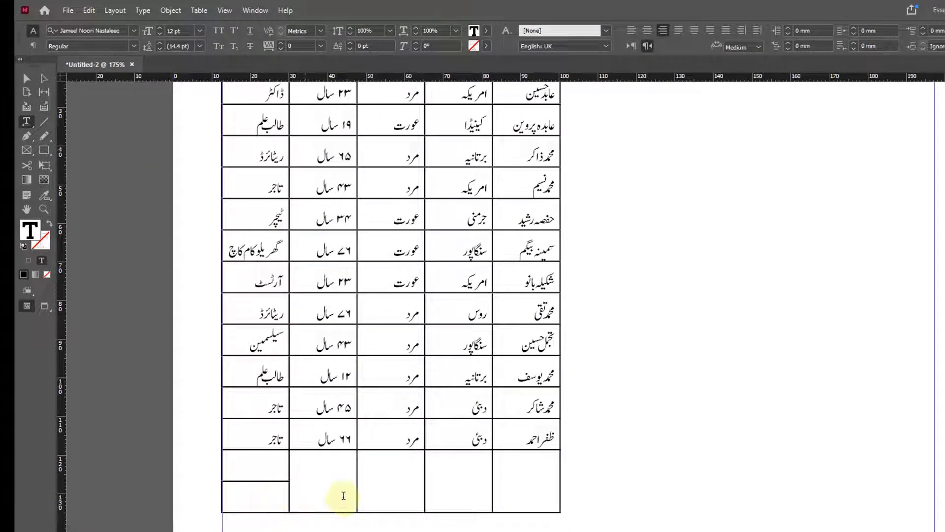
- Split the empty last-row cell in the age (عمر) column vertically
click(458, 485)
click(532, 485)
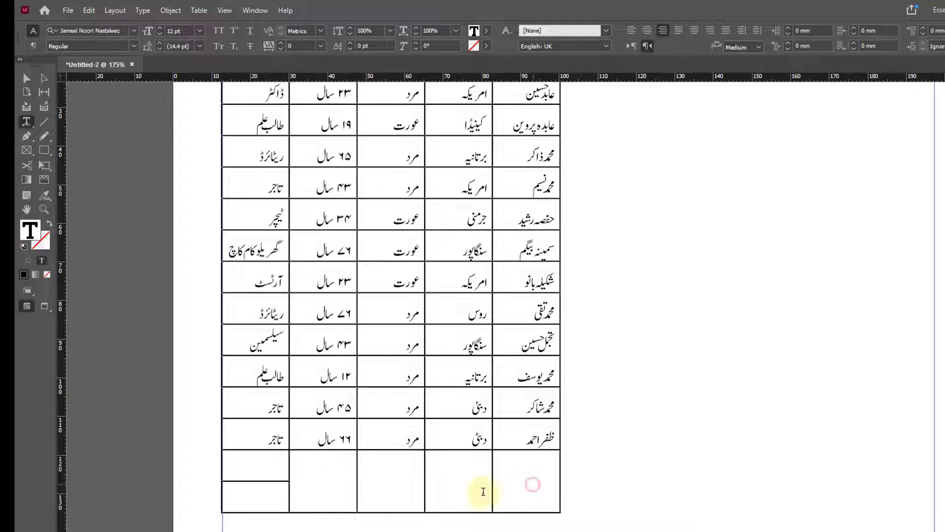
click(445, 491)
click(371, 492)
click(322, 493)
click(326, 490)
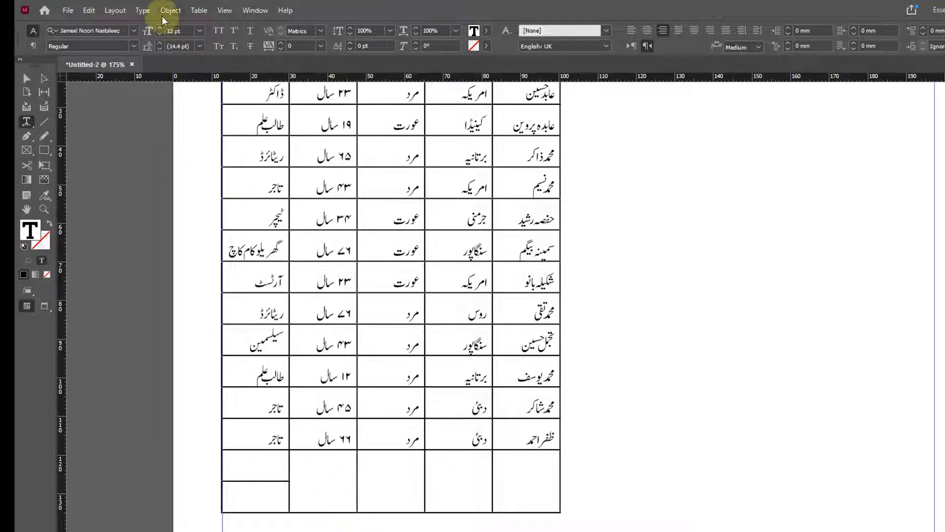
click(197, 11)
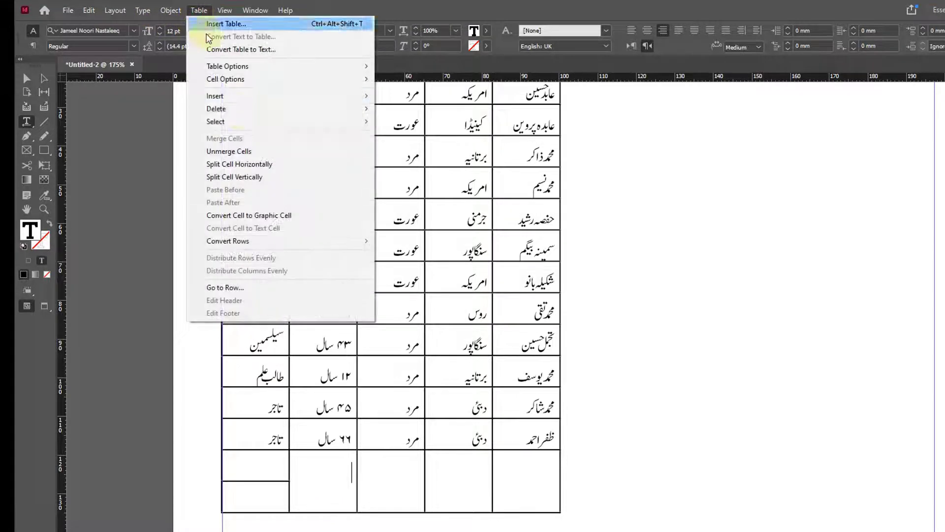
click(253, 183)
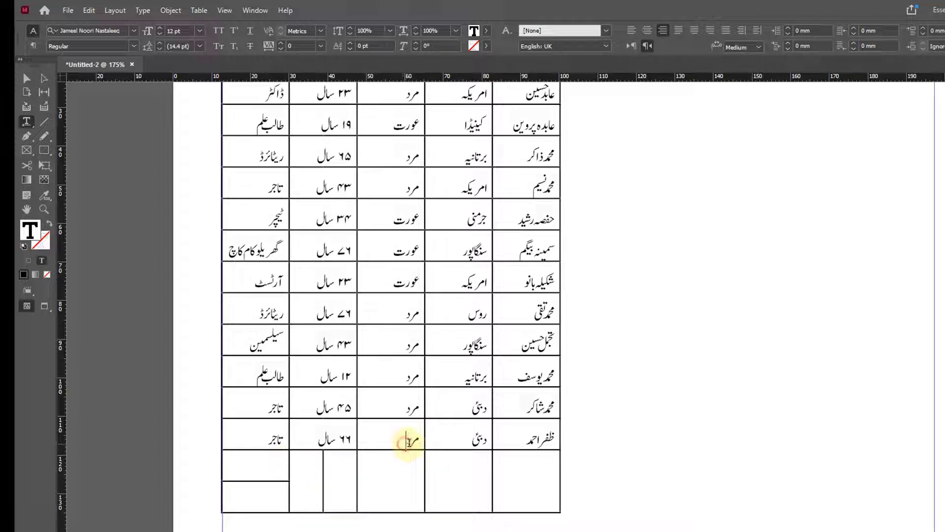
- Center the text horizontally and vertically in the gender (جنس) cell of the last filled row and rotate it 90°
key(Escape)
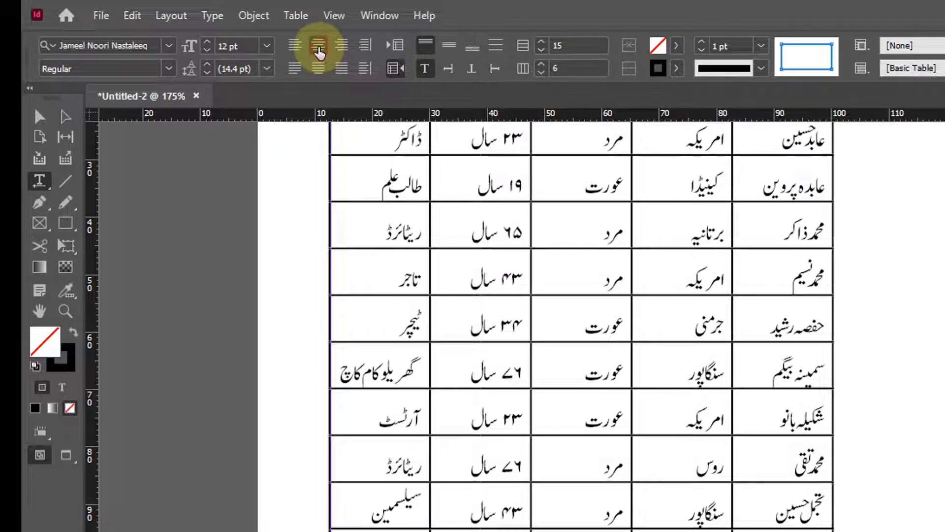
click(447, 46)
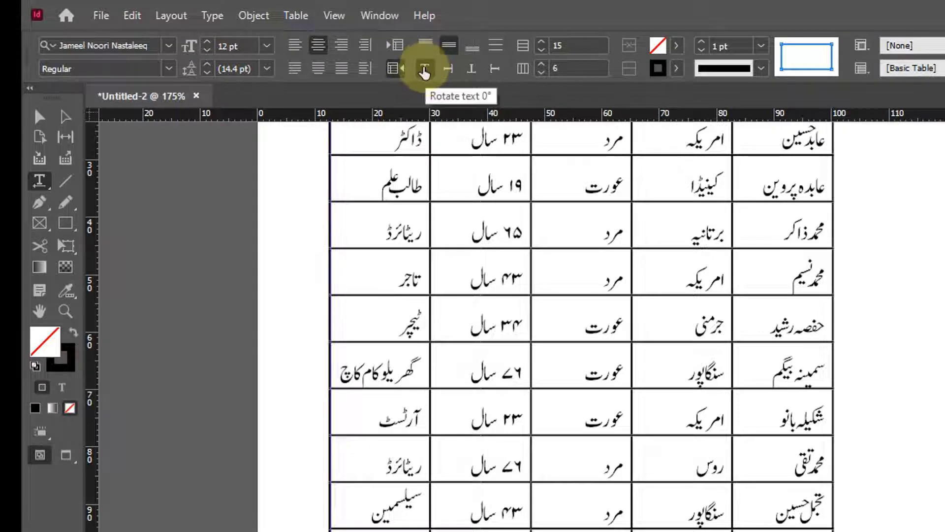
click(448, 69)
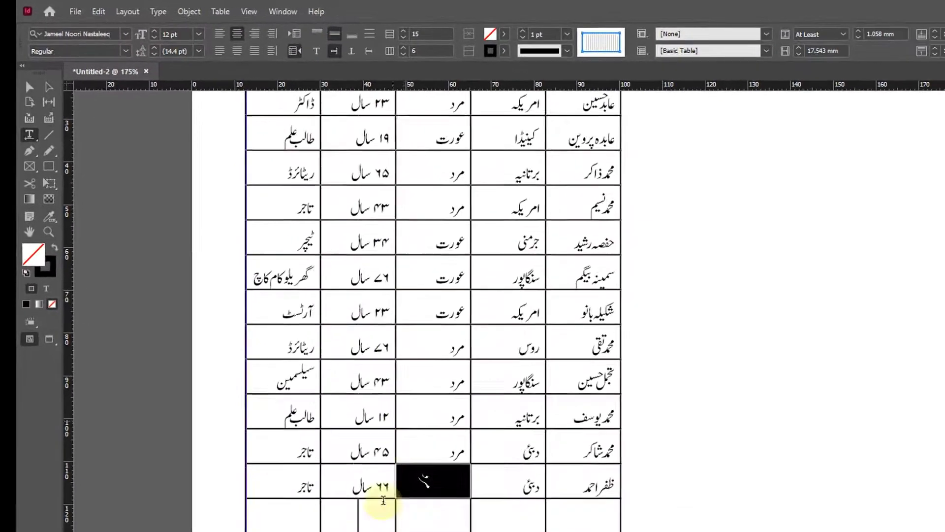
- Reselect the rotated gender cell and rotate its text to 180°, and finally to 270°
click(426, 478)
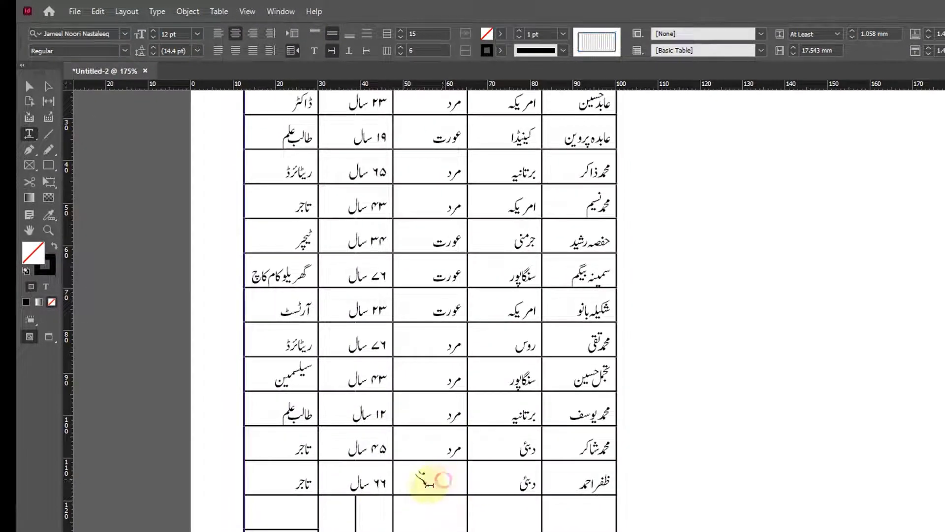
key(Escape)
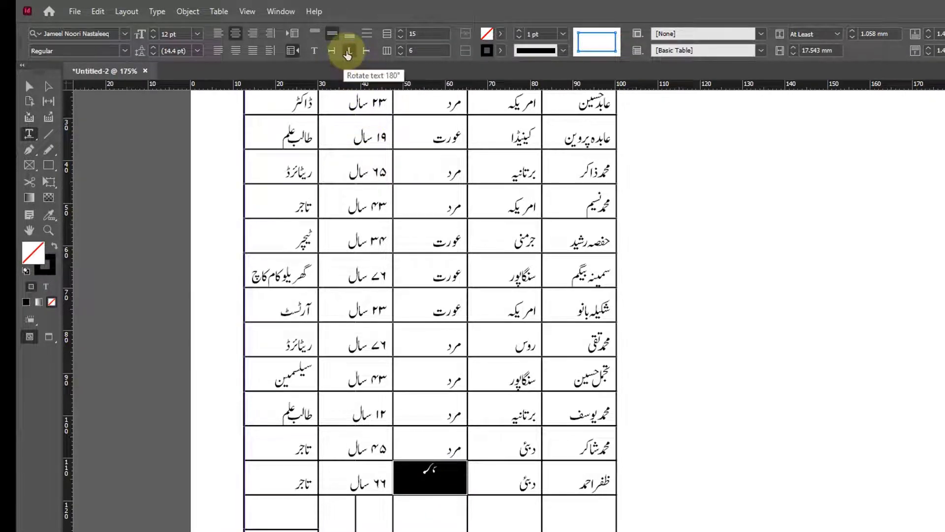
click(367, 51)
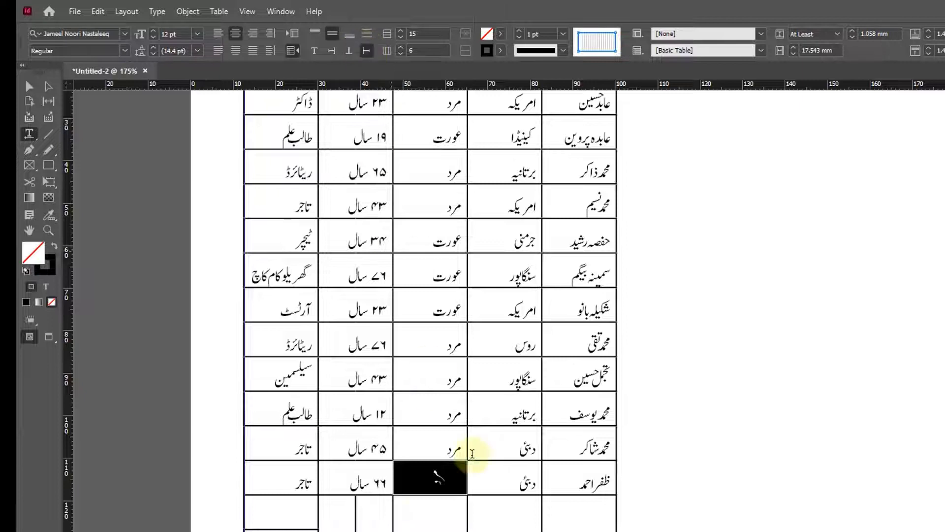
- Return the text in the gender (جنس) cell of the last filled row to 0° rotation
click(314, 50)
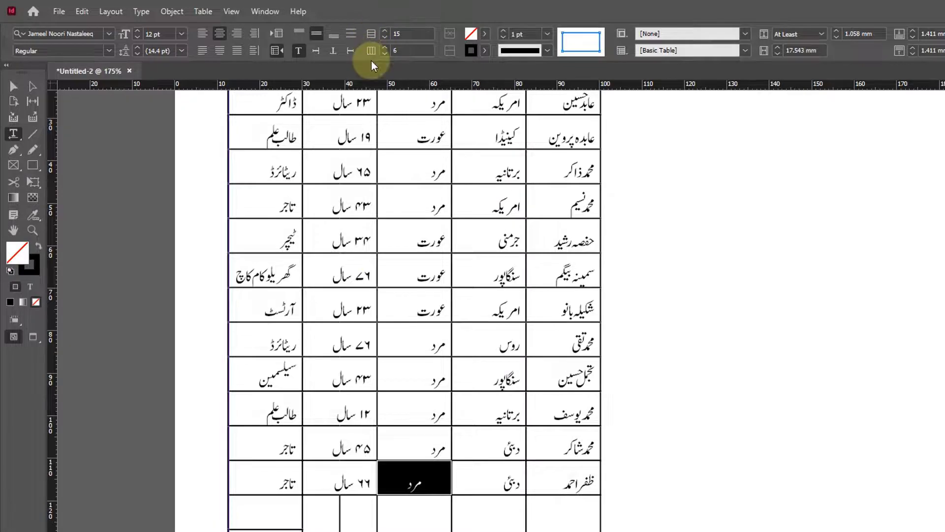
click(416, 485)
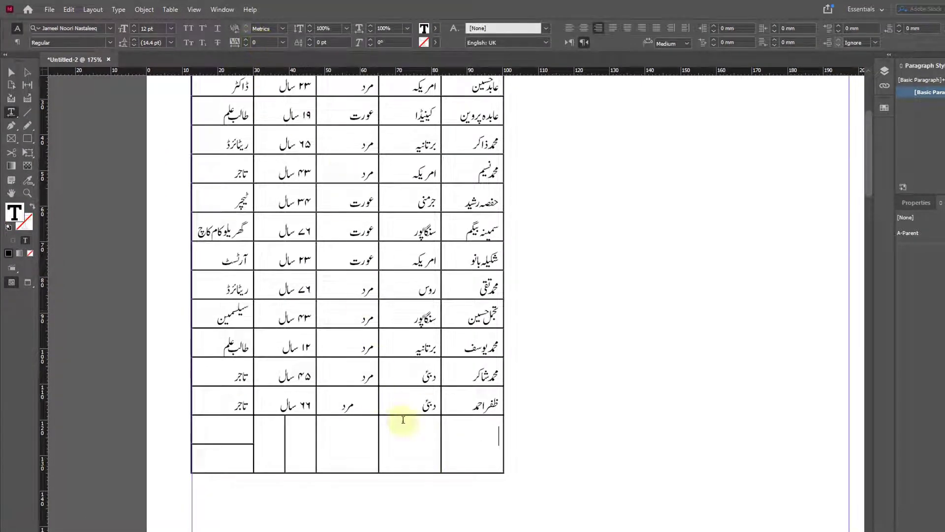
- Starting from the selected empty last row, increase the table to 17 rows and lengthen its text frame to 168 mm
drag(460, 448, 222, 458)
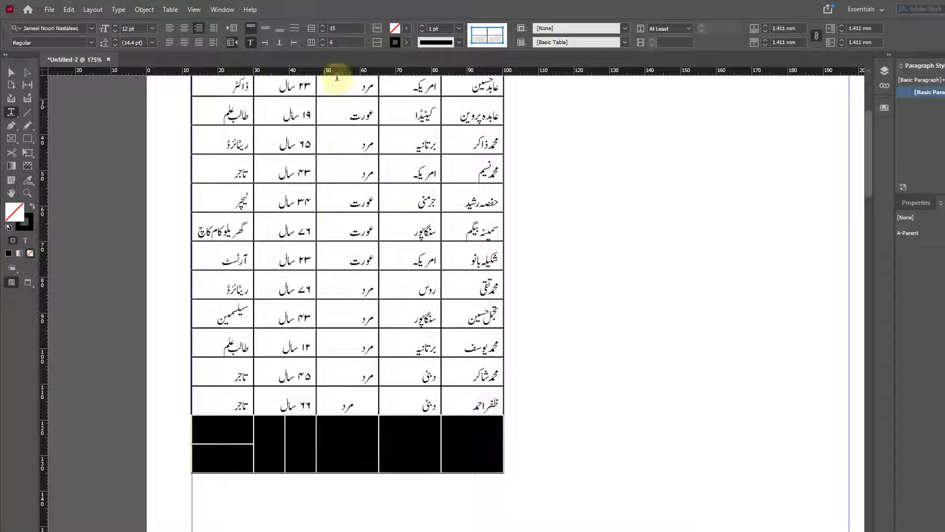
click(323, 26)
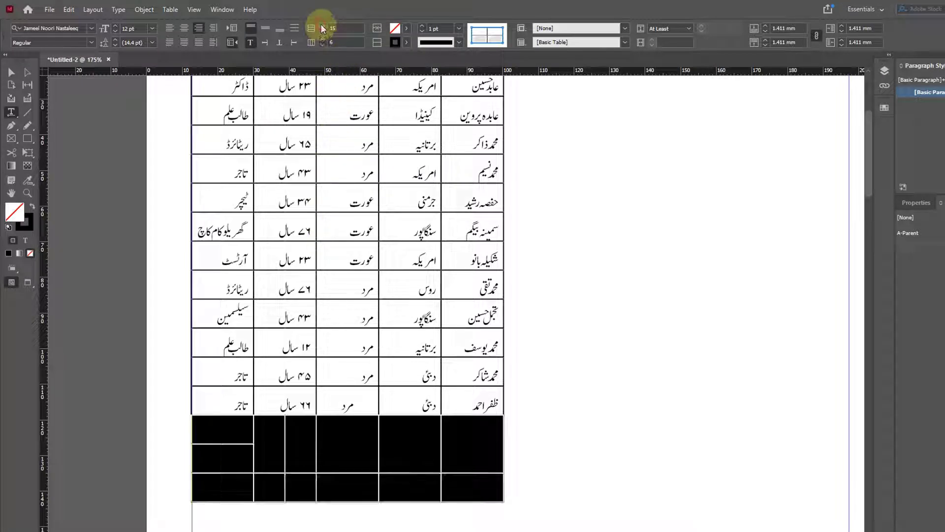
click(322, 26)
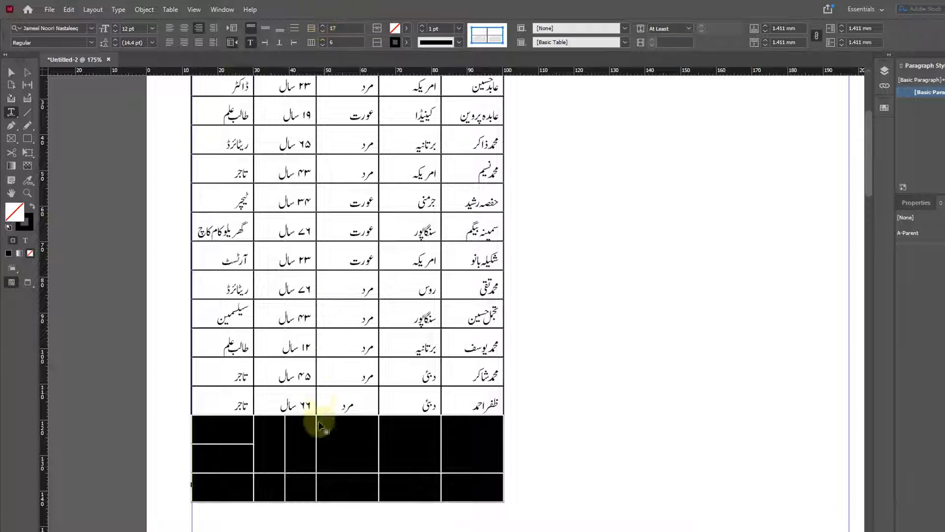
scroll(191, 299, down, 3)
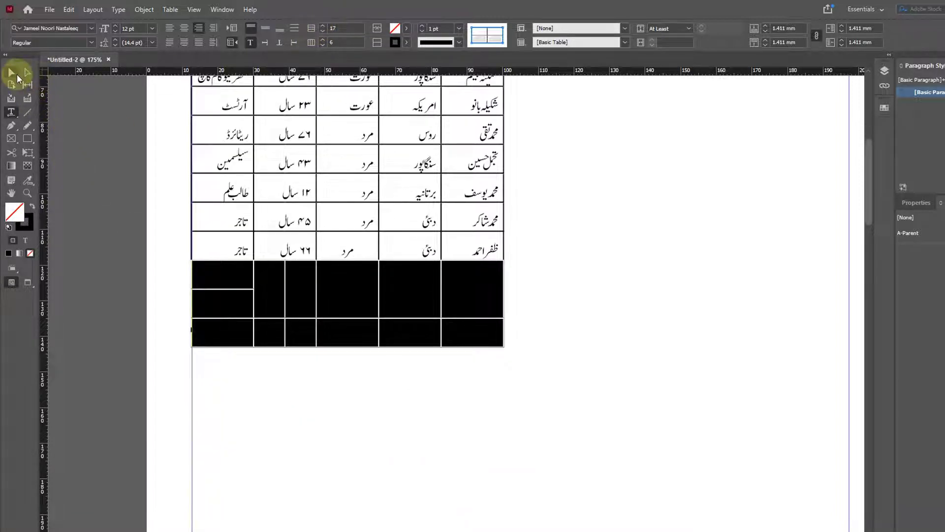
click(16, 74)
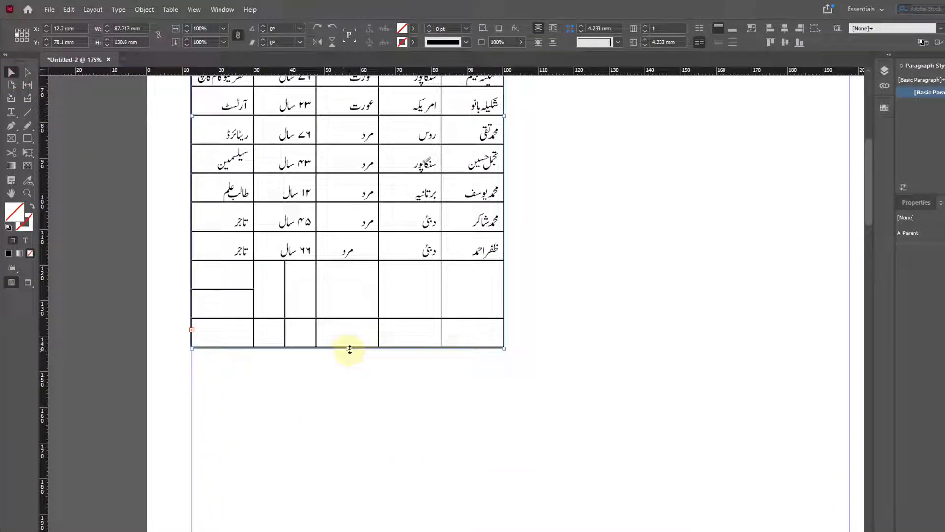
drag(350, 350, 364, 480)
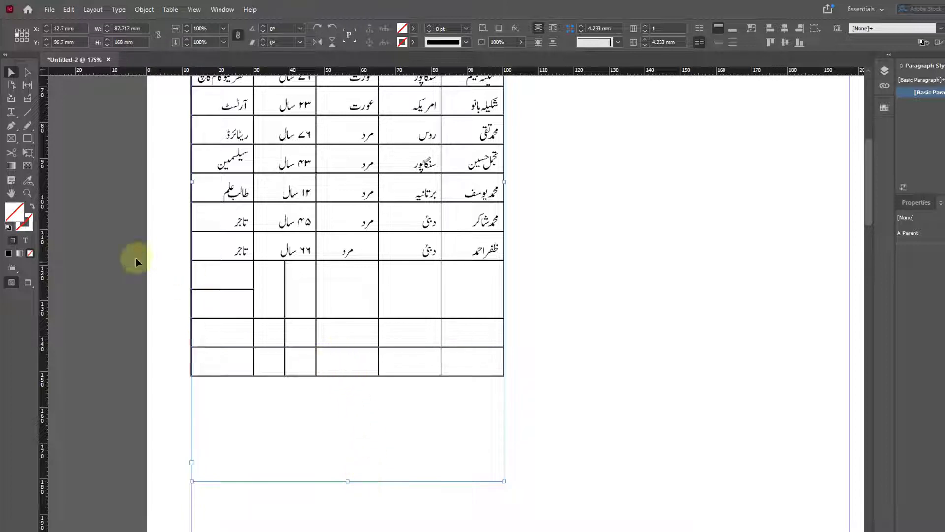
- Select the bottom empty row and reduce the table to 16 rows, accepting the row deletion
click(11, 112)
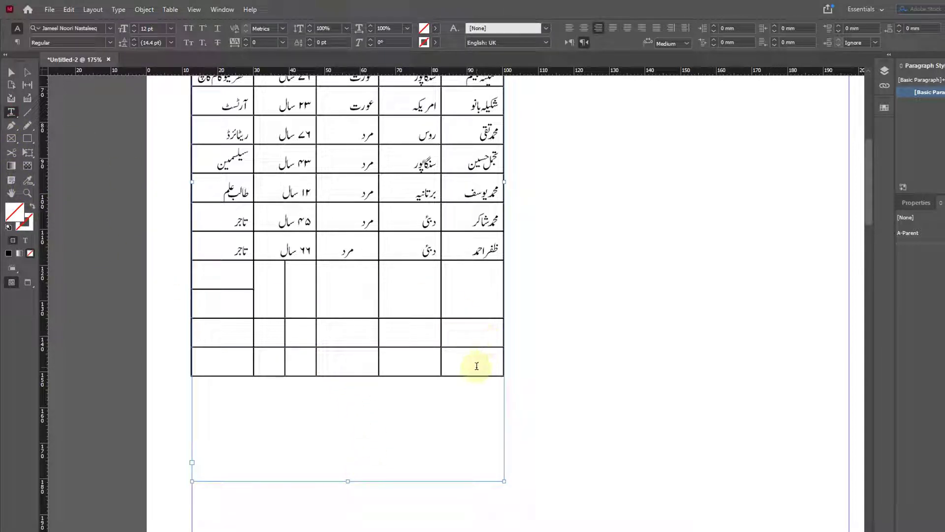
drag(476, 364, 332, 366)
click(335, 363)
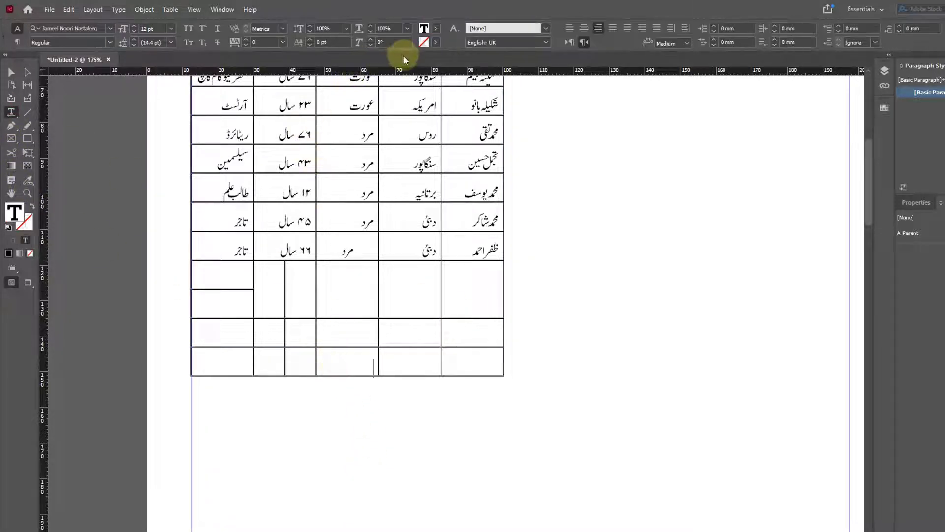
drag(460, 364, 227, 377)
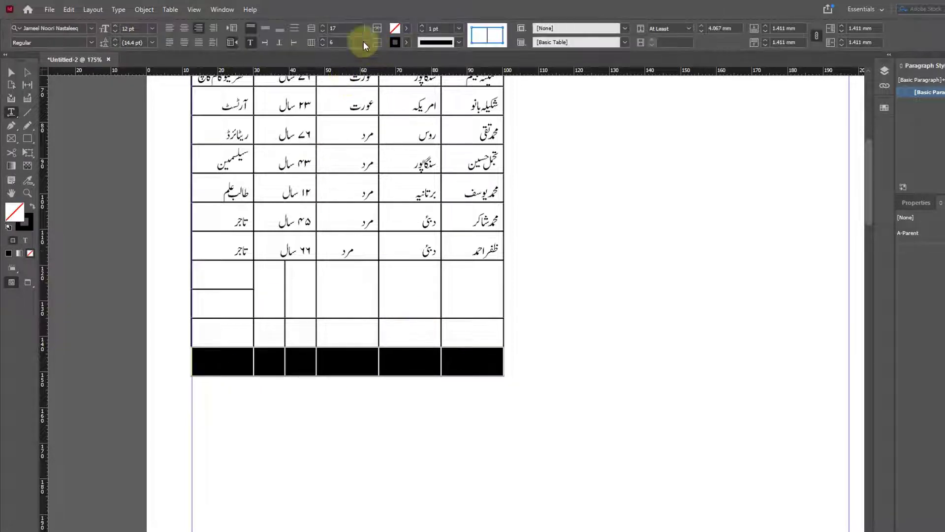
click(321, 32)
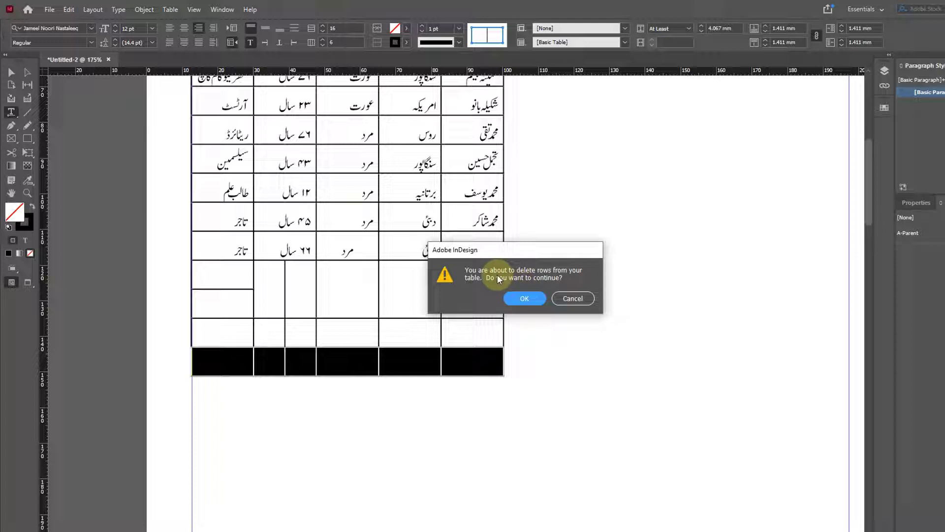
click(524, 297)
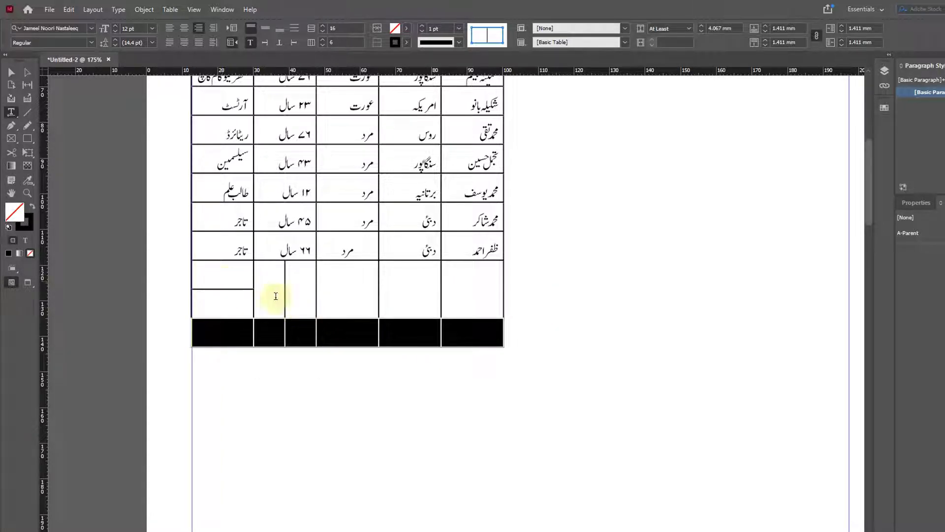
drag(284, 286, 298, 288)
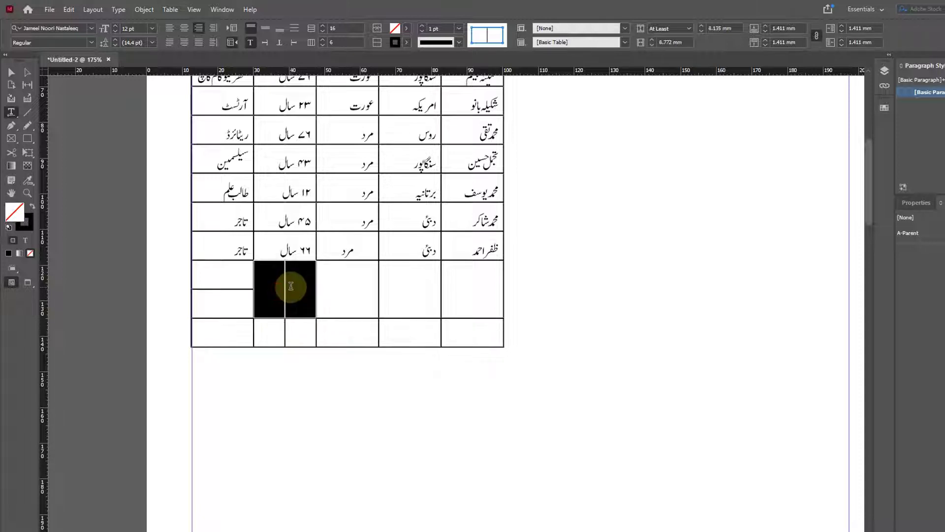
click(169, 9)
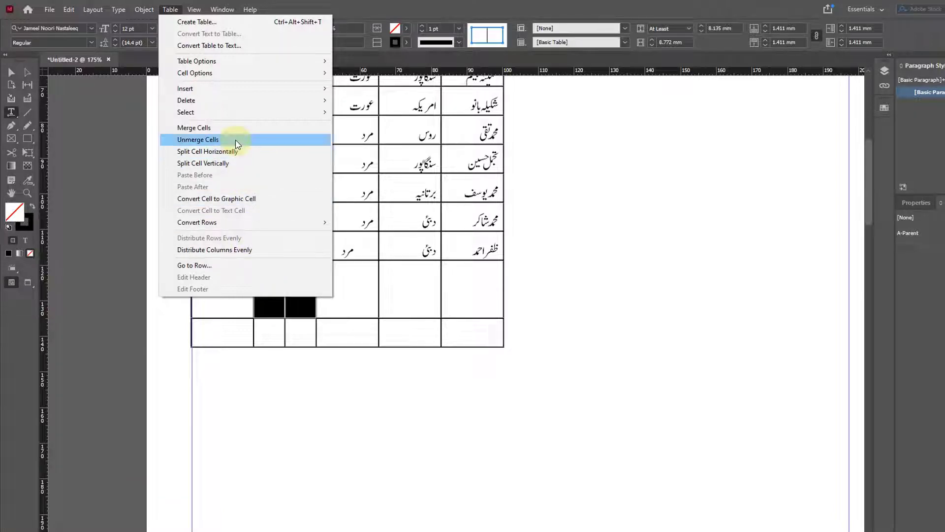
click(401, 306)
drag(223, 274, 458, 285)
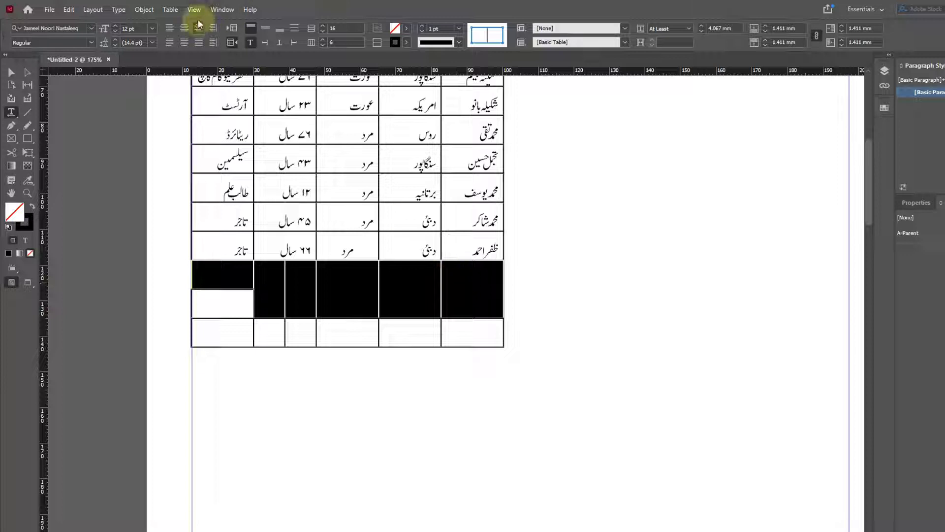
click(228, 310)
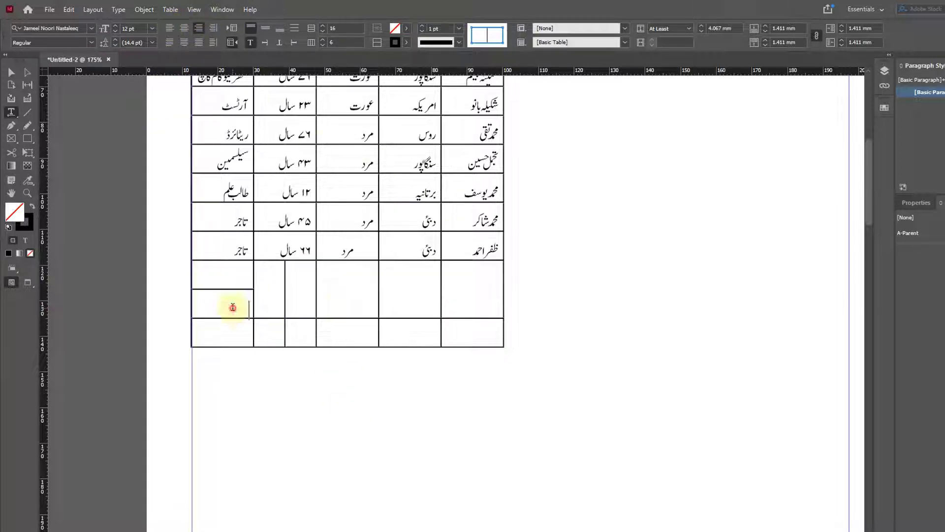
drag(289, 296, 277, 296)
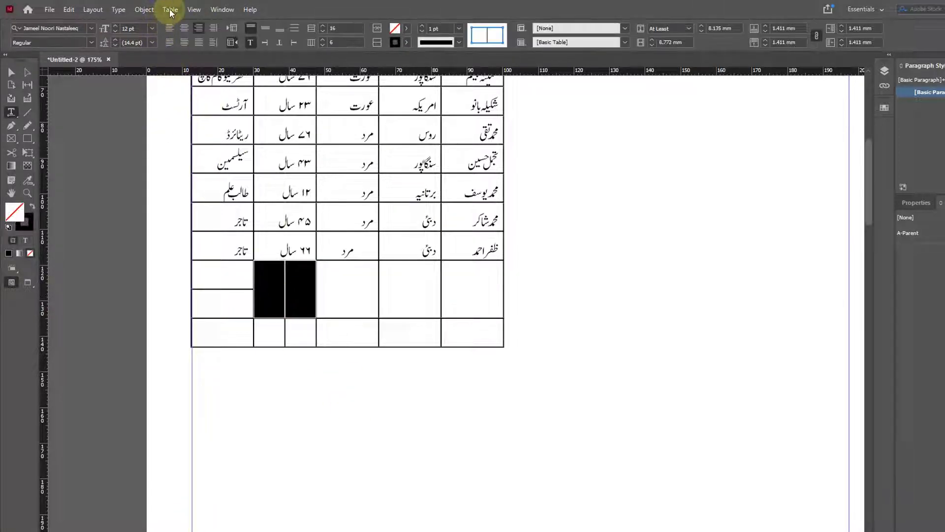
- Delete the selected rows containing the horizontally and vertically split cells below the last filled row
drag(474, 295, 238, 276)
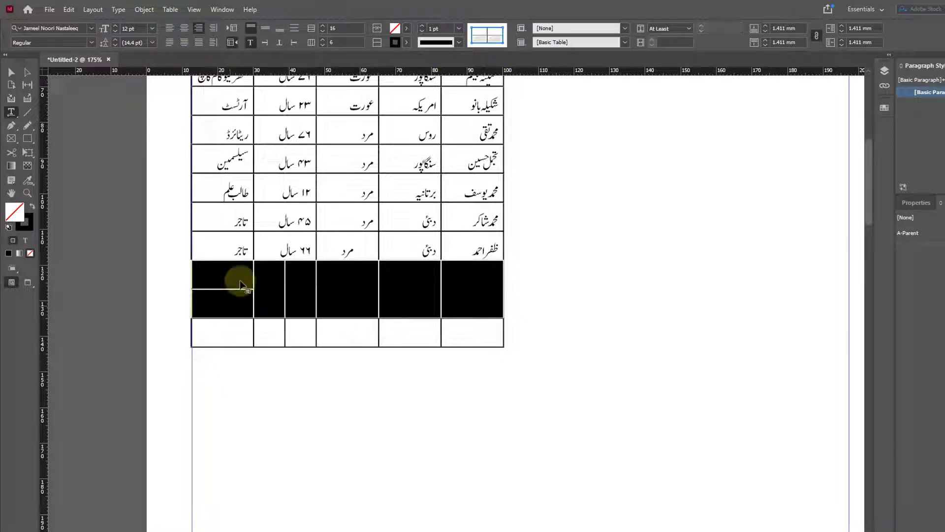
click(171, 10)
mouse_move(212, 100)
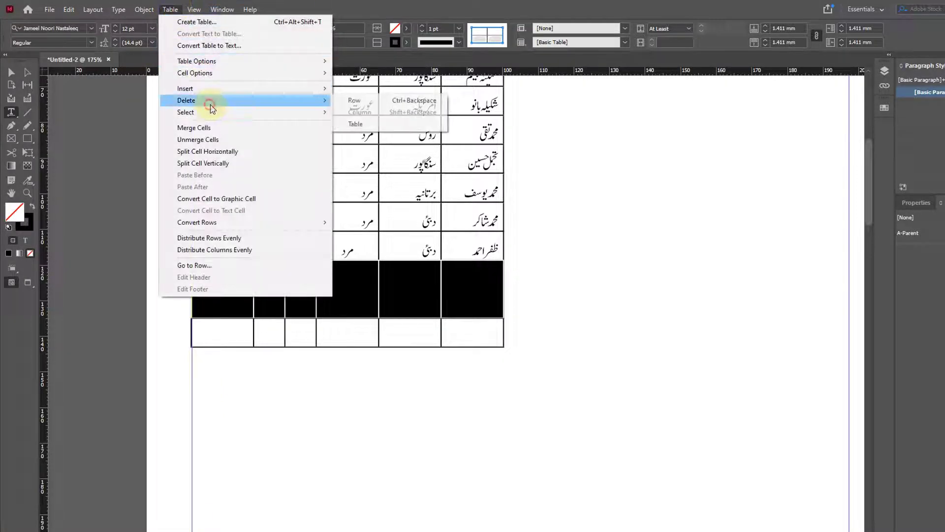
click(365, 107)
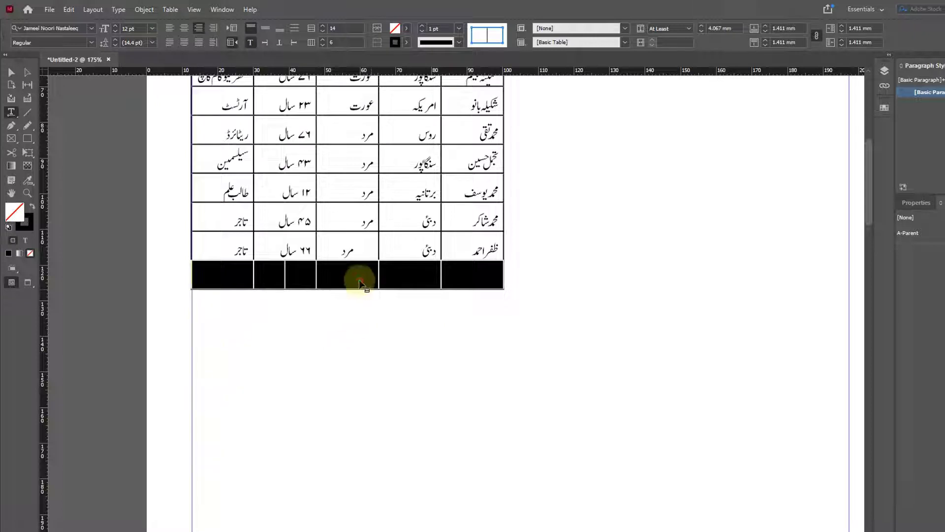
- Select the remaining empty row at the end of the table and delete it
click(350, 286)
drag(481, 273, 207, 273)
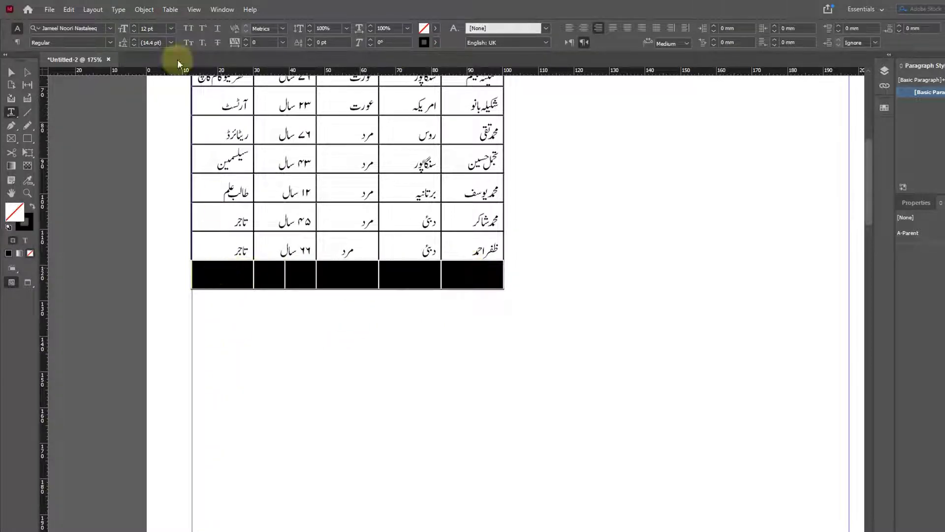
click(170, 9)
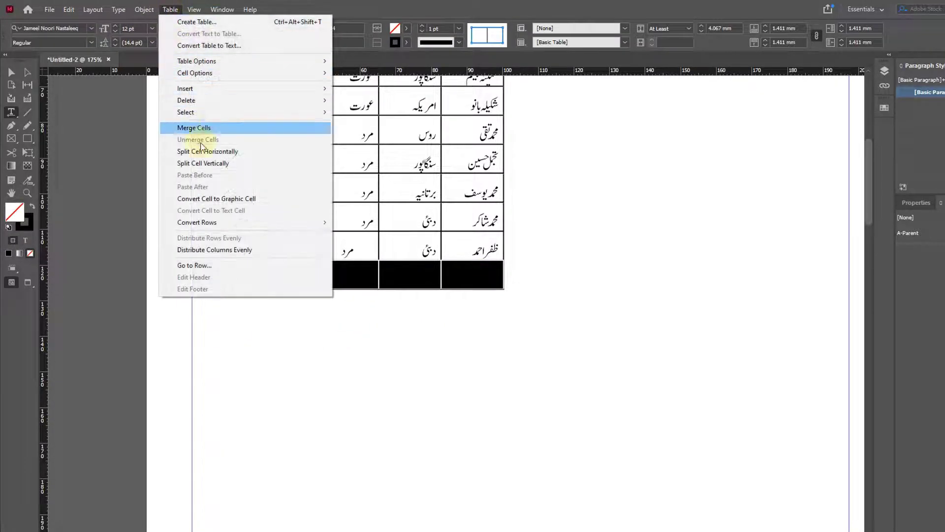
mouse_move(217, 89)
click(384, 100)
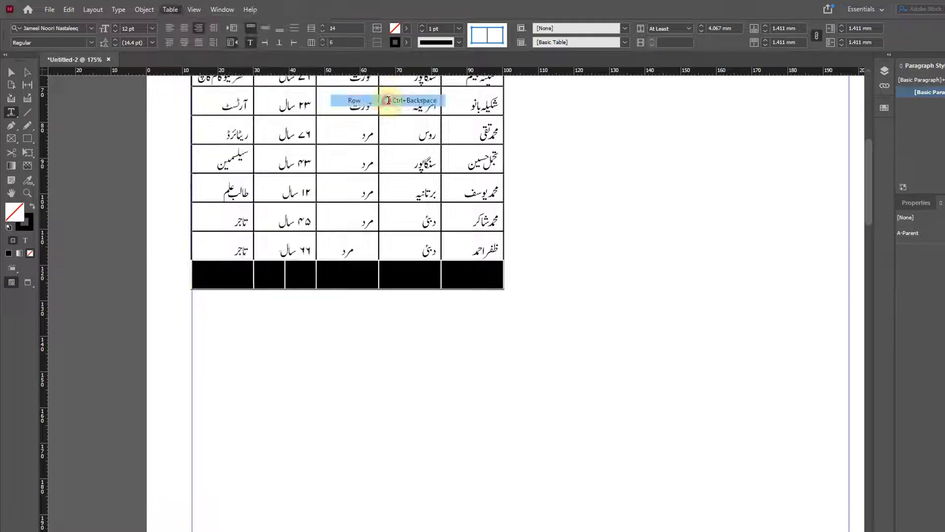
- Add six empty rows below the last filled row by extending the table's bottom border downward
click(12, 74)
scroll(506, 306, up, 5)
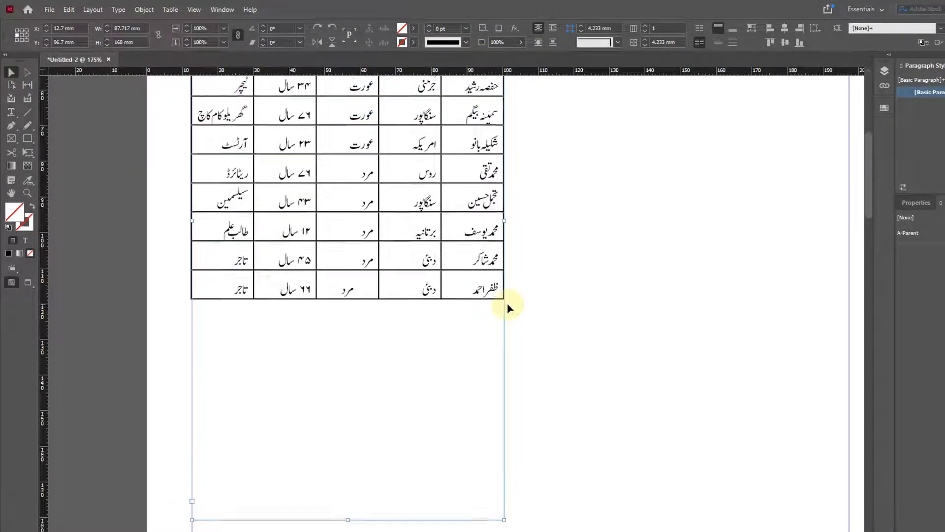
scroll(509, 308, up, 1)
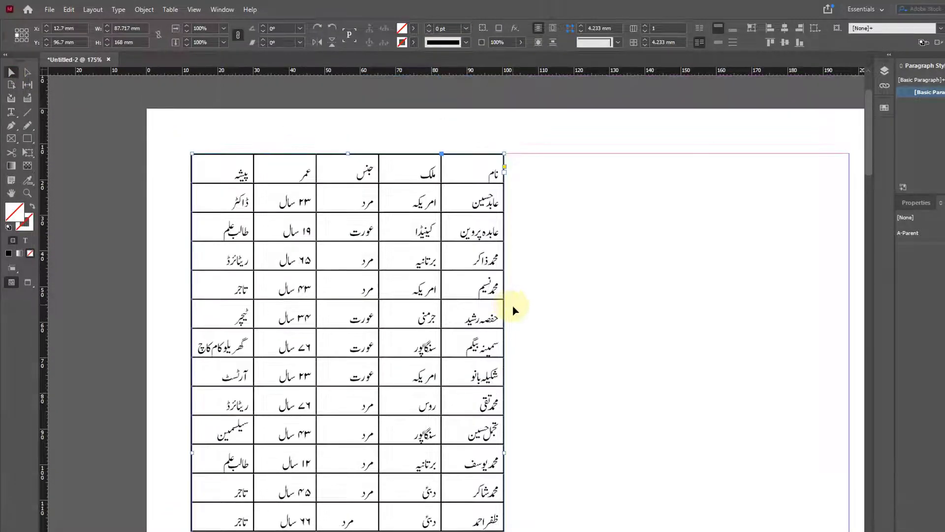
scroll(513, 311, down, 4)
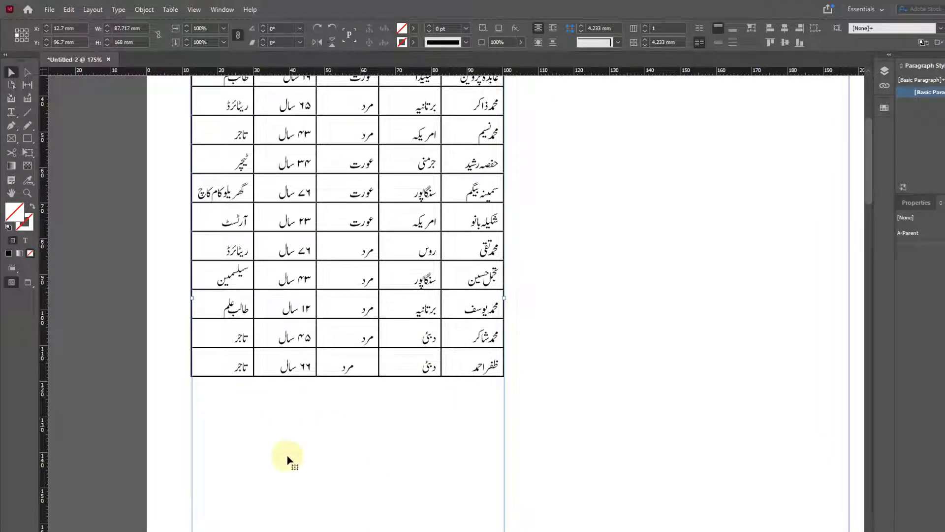
click(10, 113)
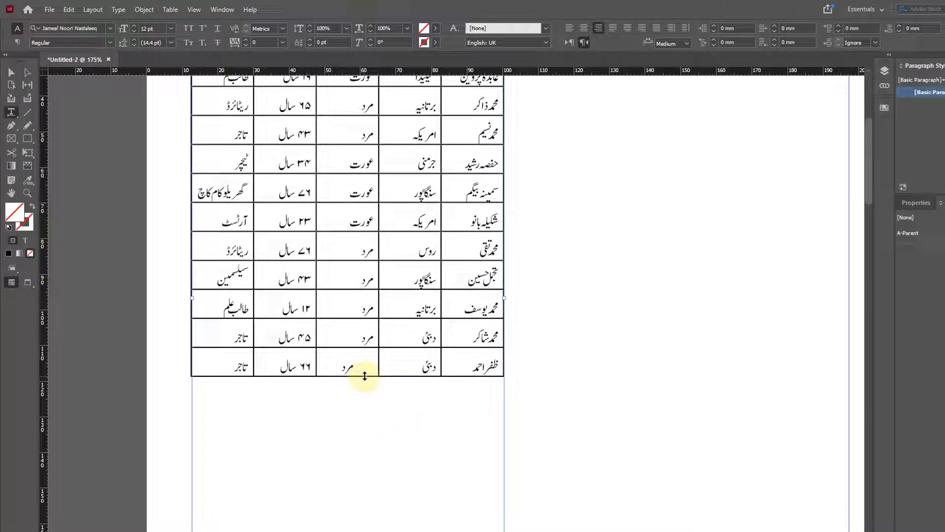
drag(367, 375, 376, 531)
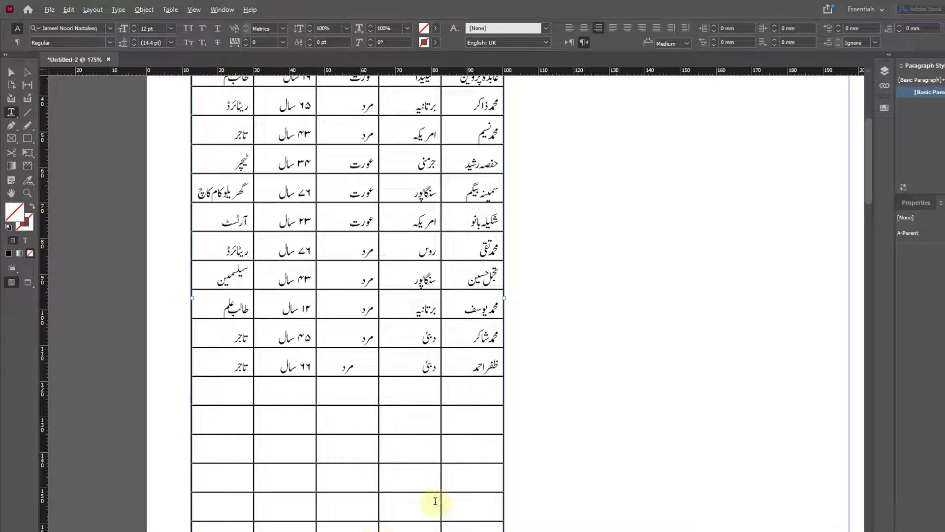
- Remove the six empty rows by pulling the table's bottom border back up to the last filled row
scroll(545, 475, down, 3)
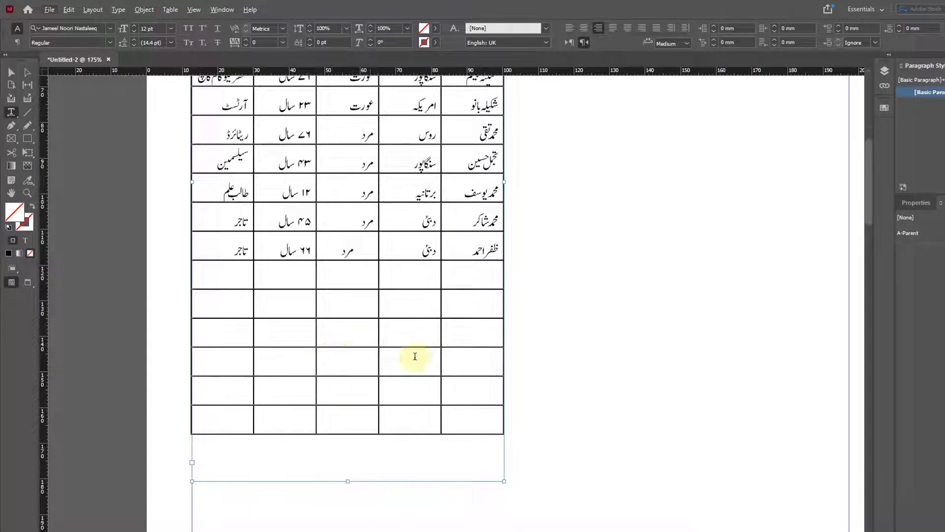
click(427, 434)
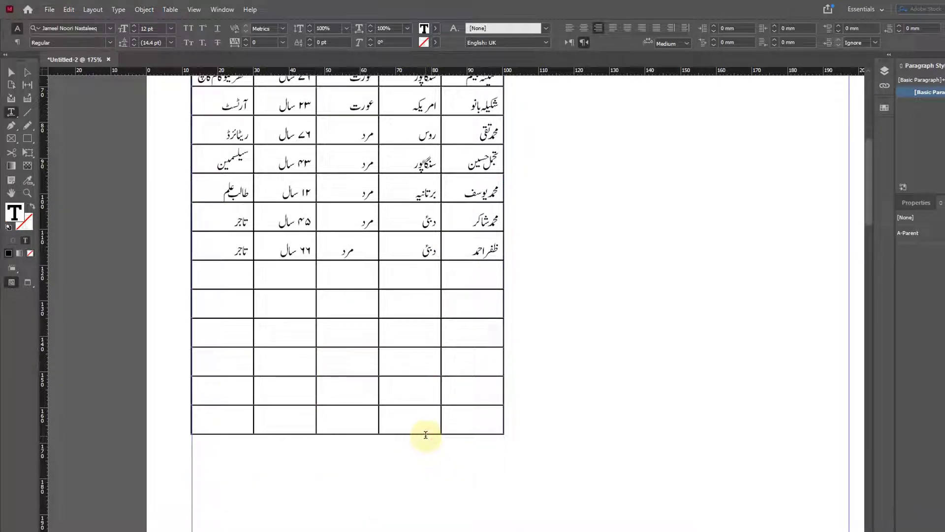
drag(426, 433, 414, 259)
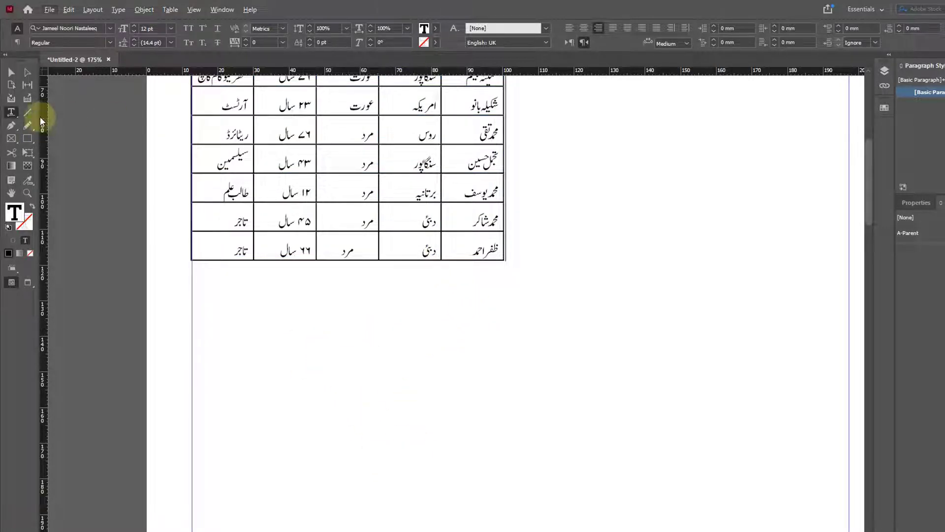
- Move the table's frame right and down on the page to about X 31.2 mm, Y 127.3 mm
click(12, 72)
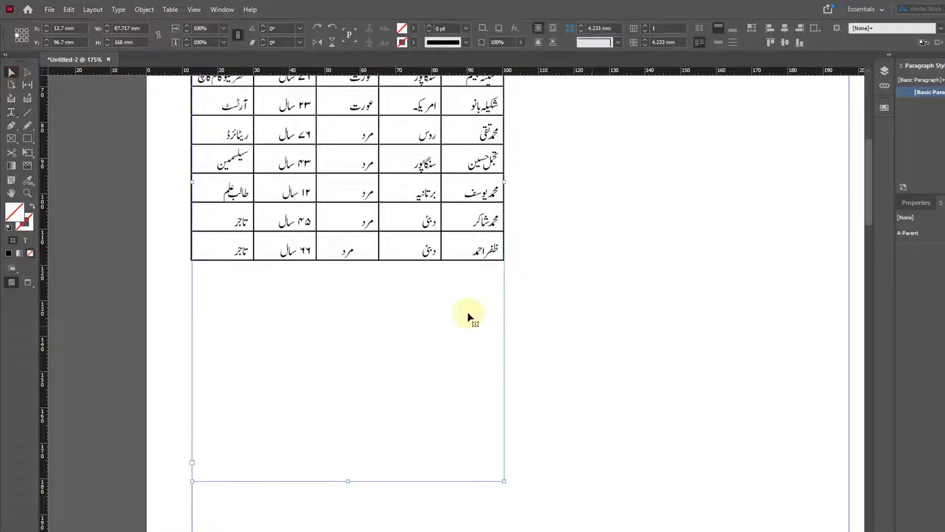
scroll(463, 306, up, 5)
scroll(455, 288, up, 5)
drag(412, 241, 482, 241)
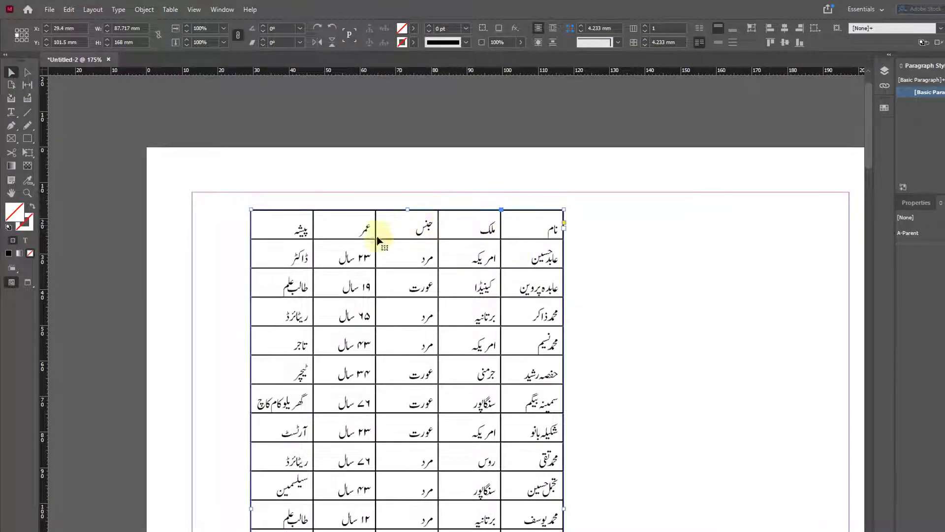
scroll(451, 276, down, 3)
drag(457, 165, 465, 257)
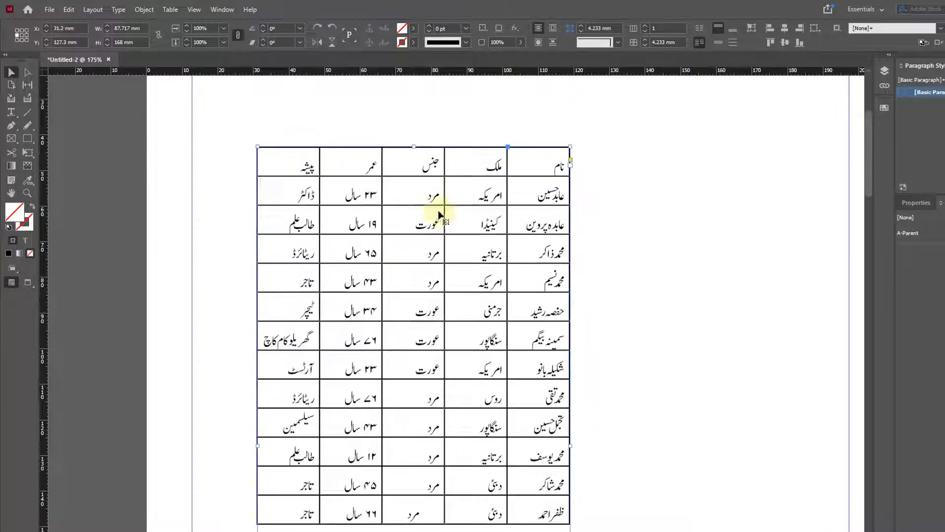
- Insert an empty line above the table from the start of its first header cell, and remove the line again
click(11, 112)
scroll(422, 239, down, 3)
click(432, 447)
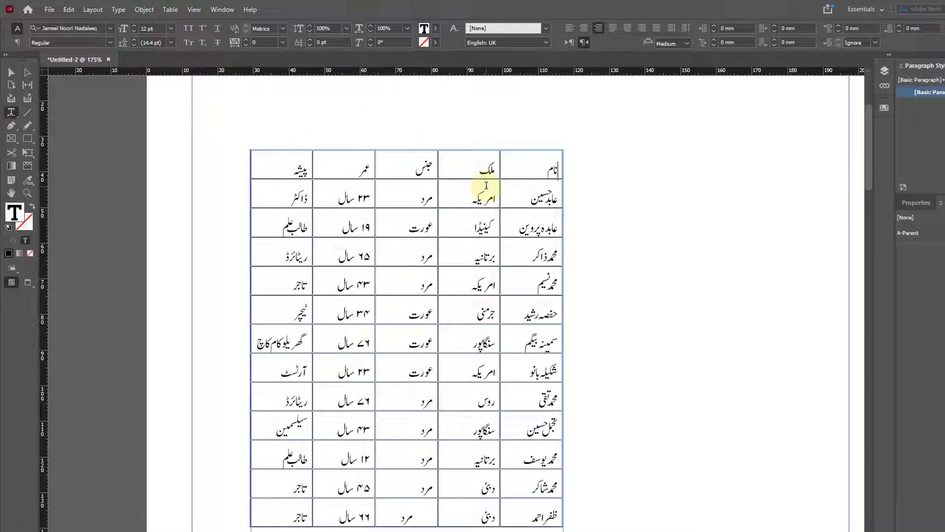
key(Return)
key(BackSpace)
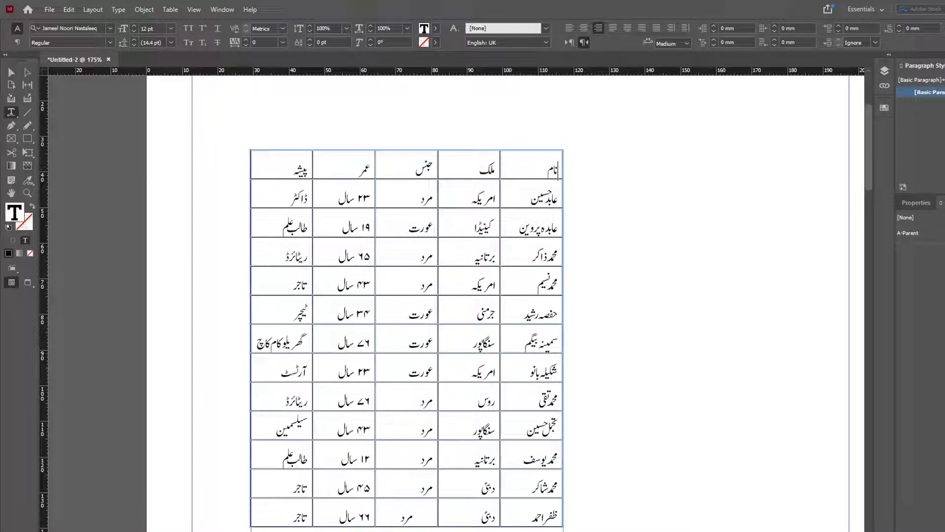
click(929, 531)
click(929, 510)
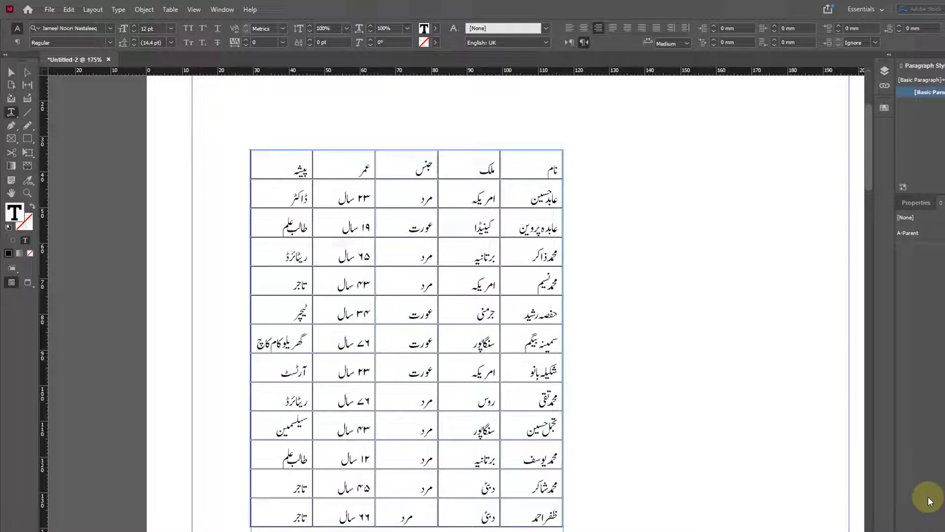
key(Return)
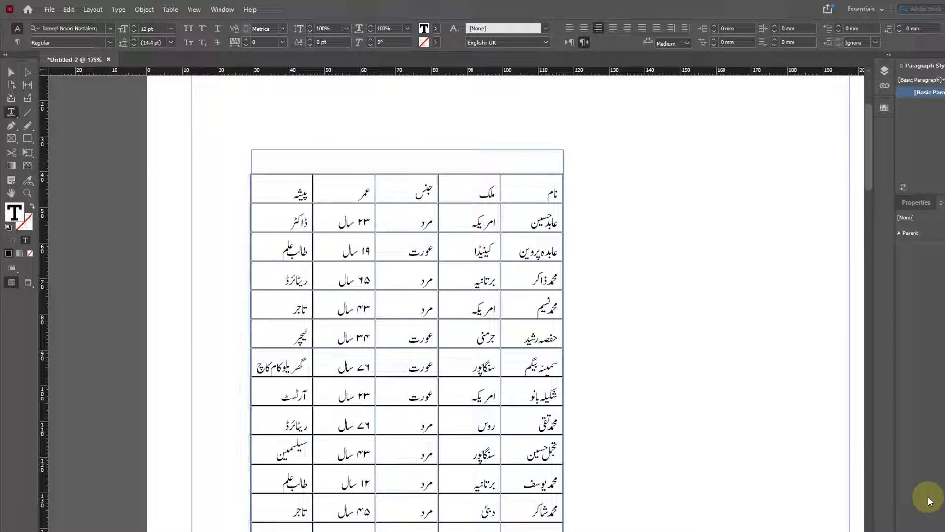
key(BackSpace)
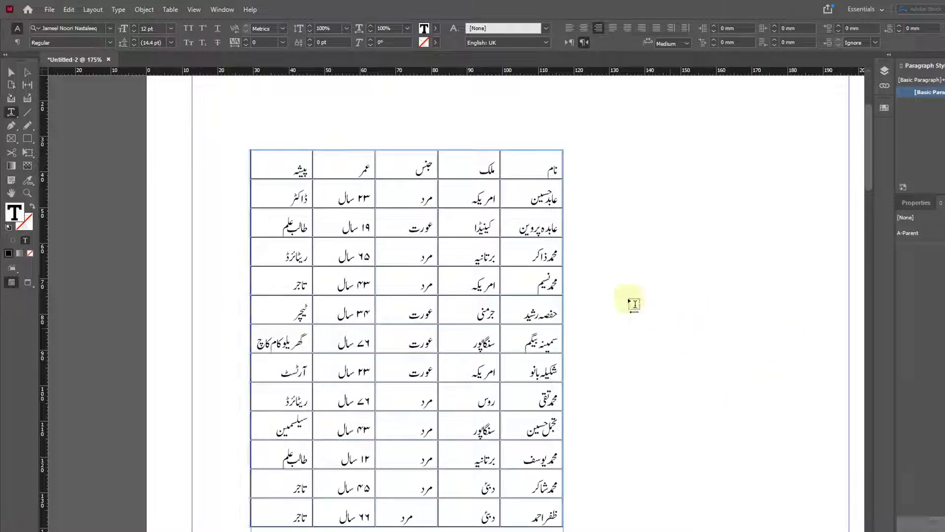
- Insert a line above the table from its first header cell and enter a string of sample Urdu text on it
click(553, 170)
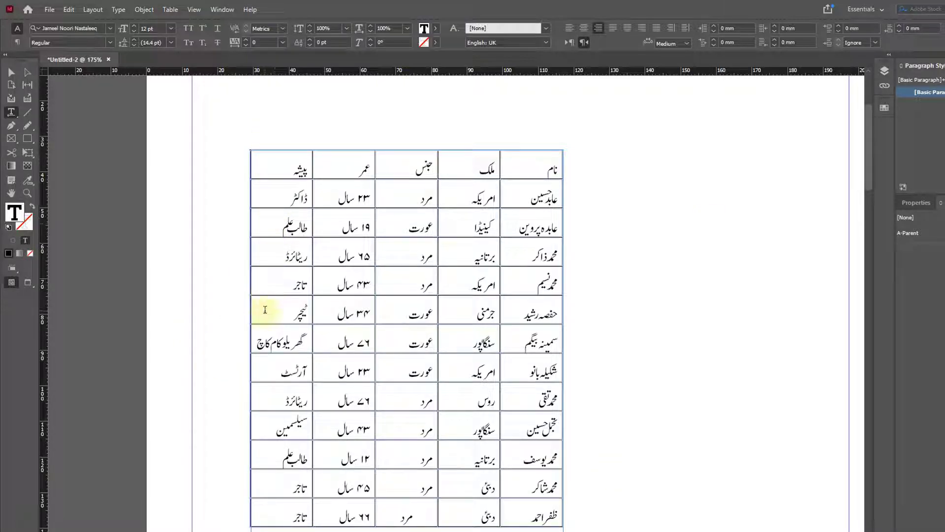
key(Return)
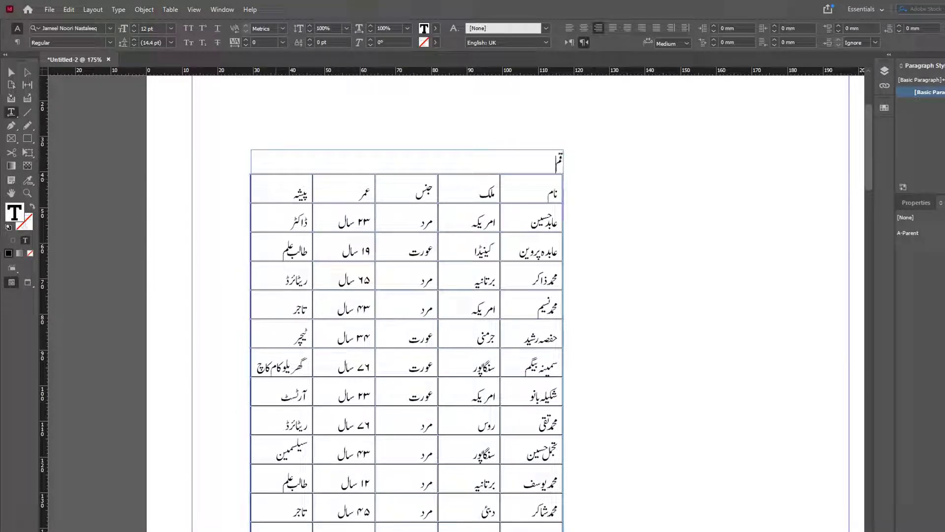
text(قمفی قفعیکبمقفعیبم قفعیکبمقف یعمبقفی ب)
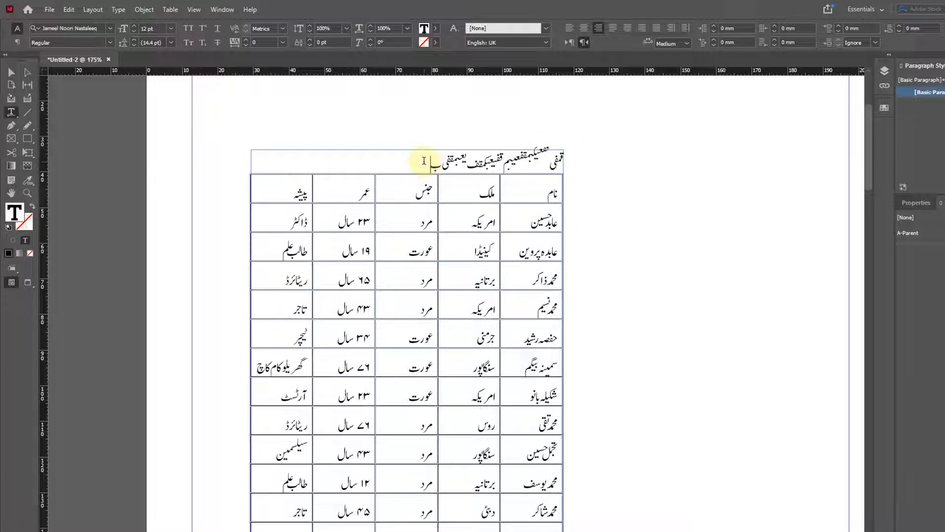
- Delete the sample Urdu text, leaving an empty line above the table, and return to the Selection tool
drag(424, 161, 554, 152)
key(BackSpace)
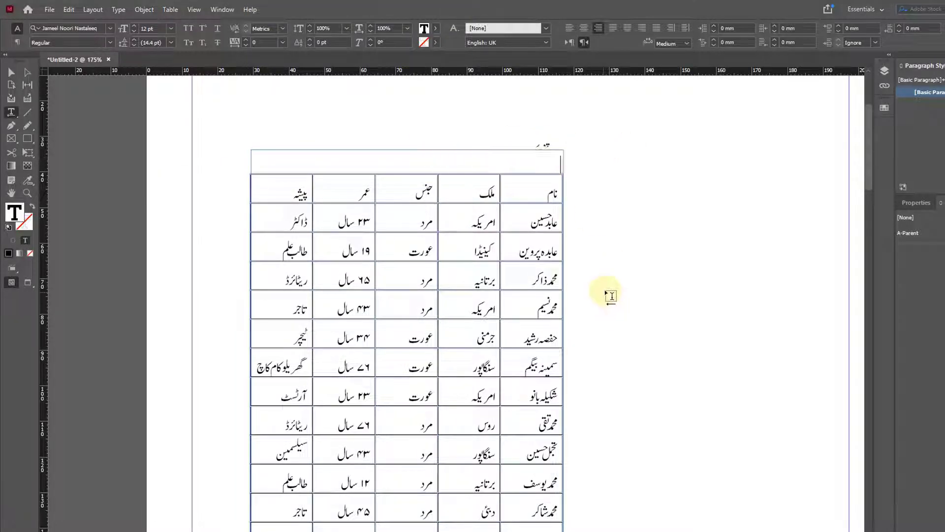
click(18, 79)
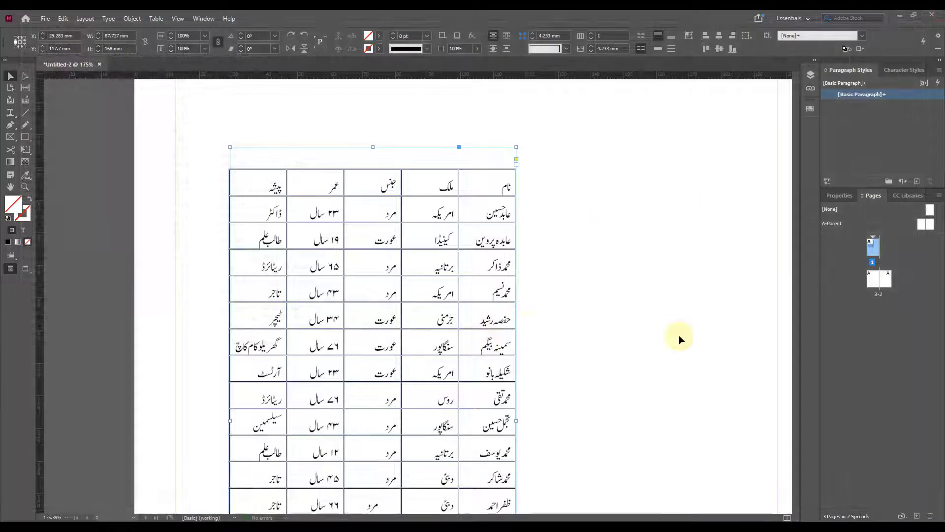
- Open the Windows search, switch the keyboard language from Urdu to English and clear the mistyped Urdu characters
key(super)
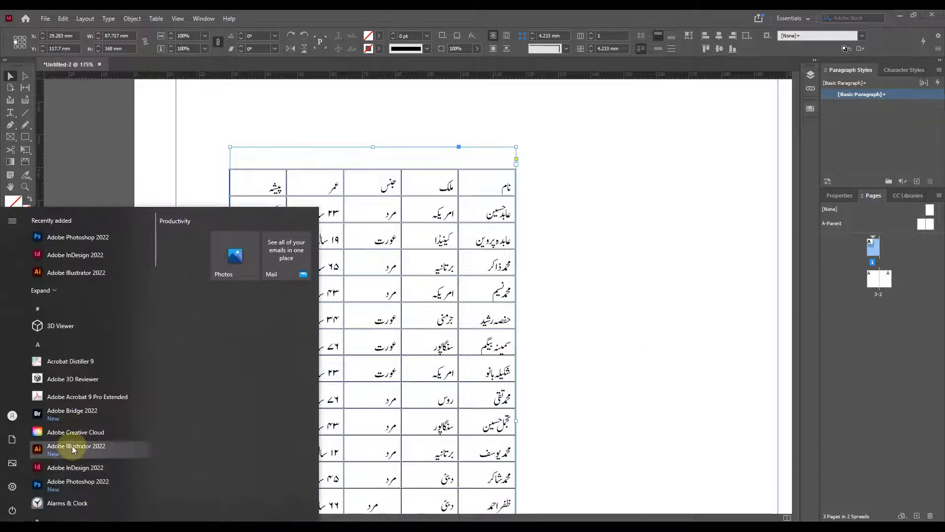
click(72, 448)
text(زچتشحقی)
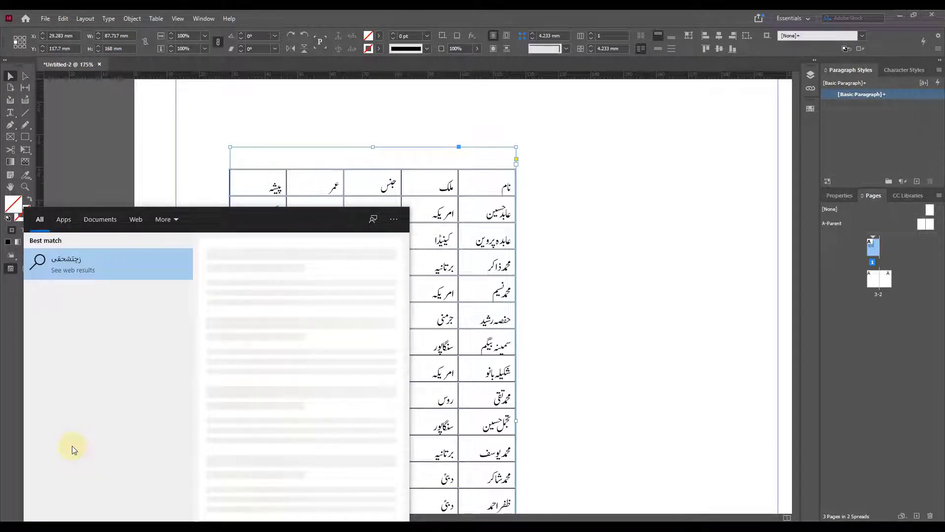
key(super+space)
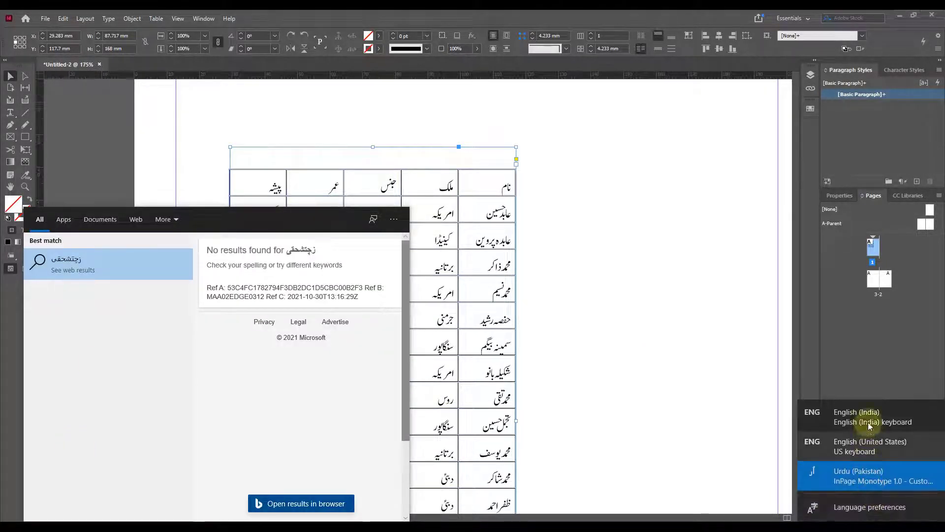
key(BackSpace)
key(BackSpace)
key(BackSpace)
key(BackSpace)
key(BackSpace)
key(BackSpace)
key(BackSpace)
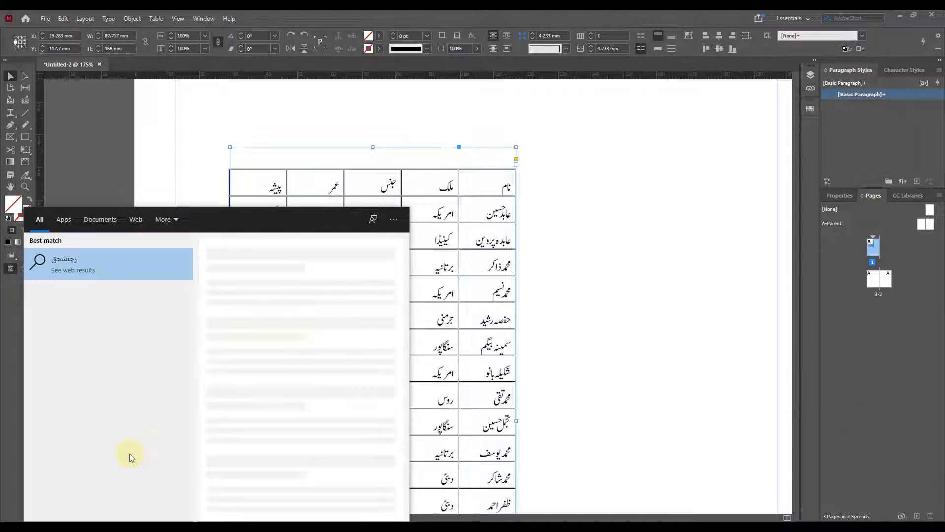
- Find notepad in the Windows search, open Notepad and reposition its empty window
text(notepad)
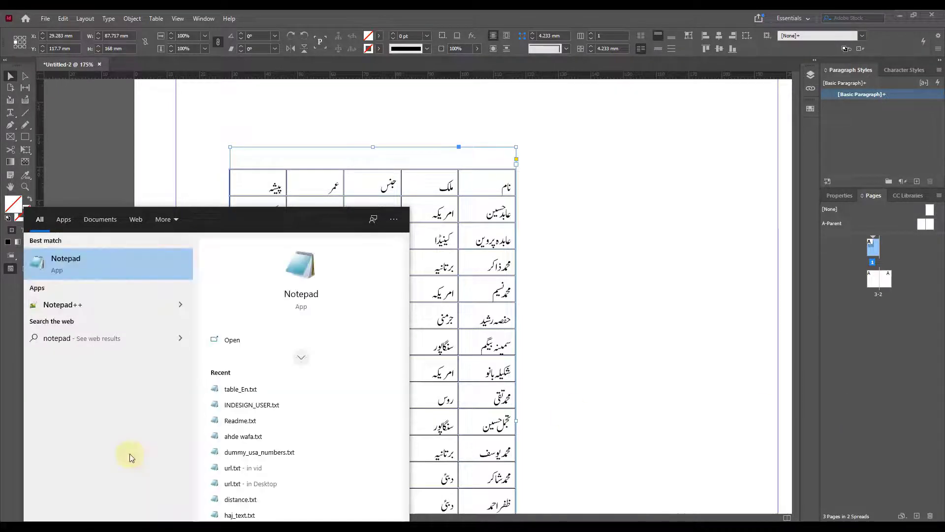
key(Return)
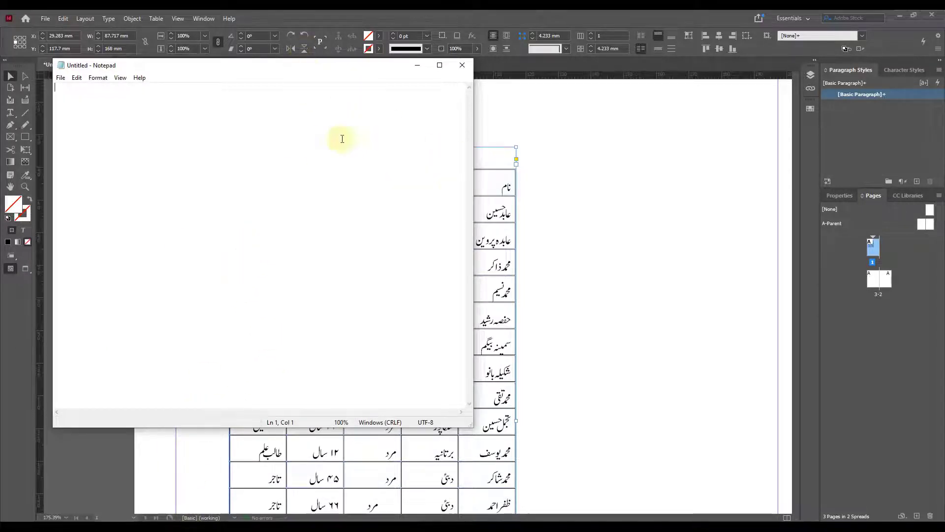
drag(254, 65, 277, 88)
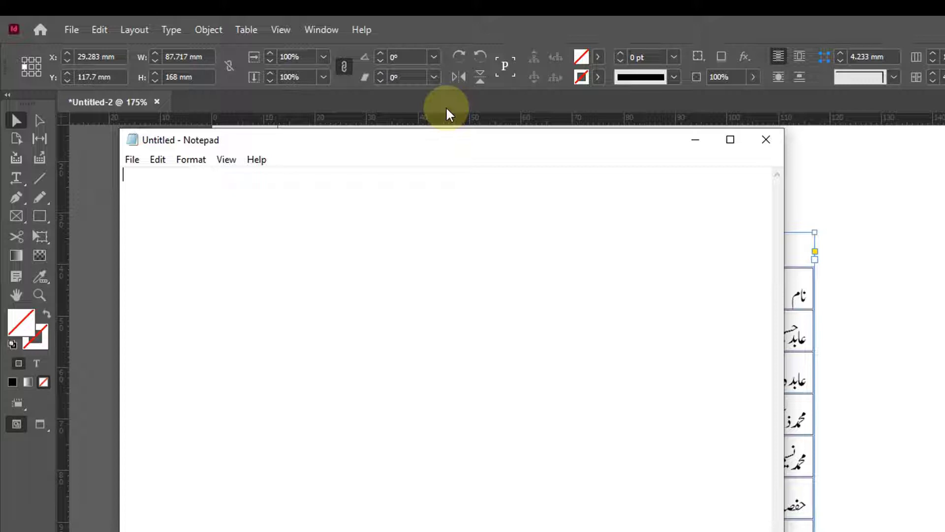
- Enter a header row with Name and Address separated by a tab in the new text file
text(Name	)
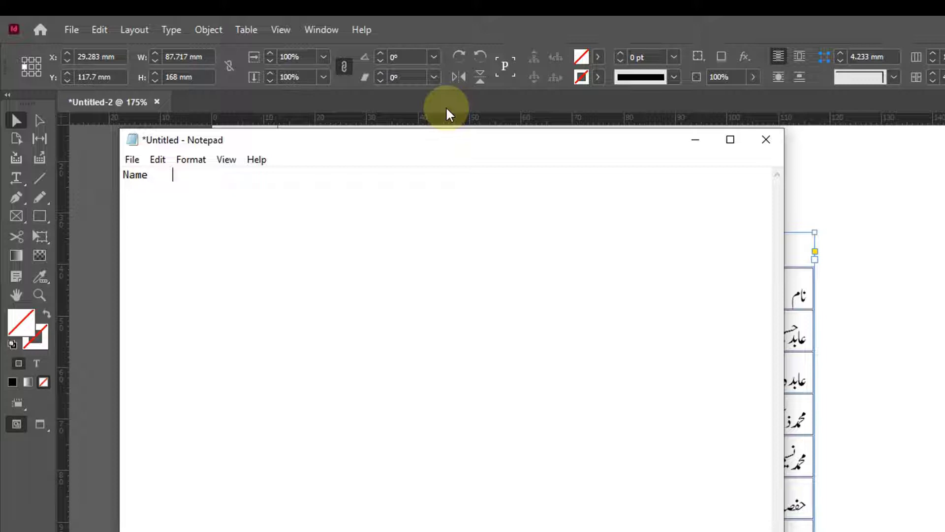
text(ADDRE)
key(BackSpace)
key(BackSpace)
key(BackSpace)
text(ddress)
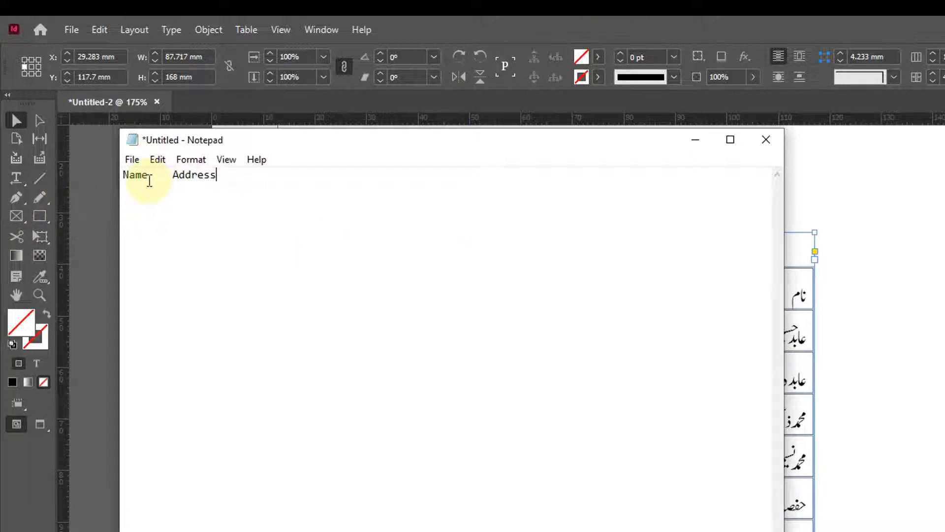
drag(150, 180, 102, 180)
click(152, 175)
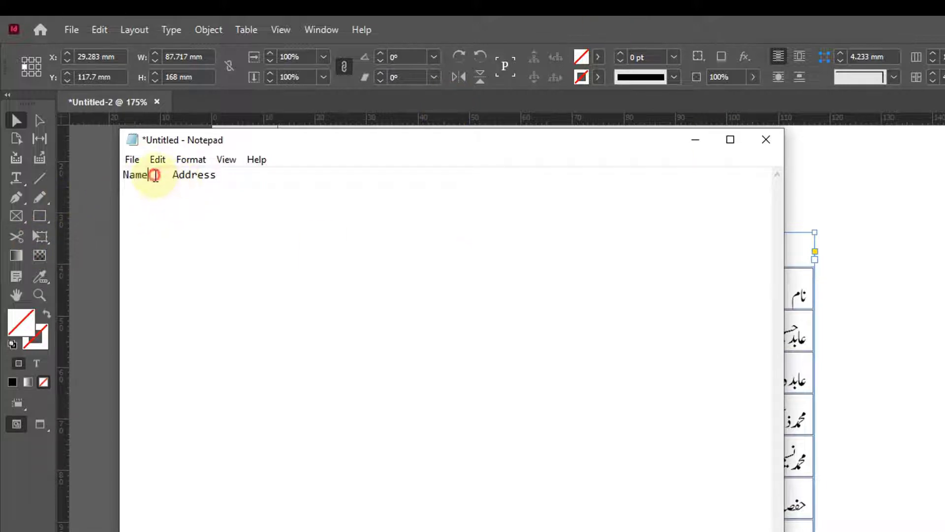
key(Right)
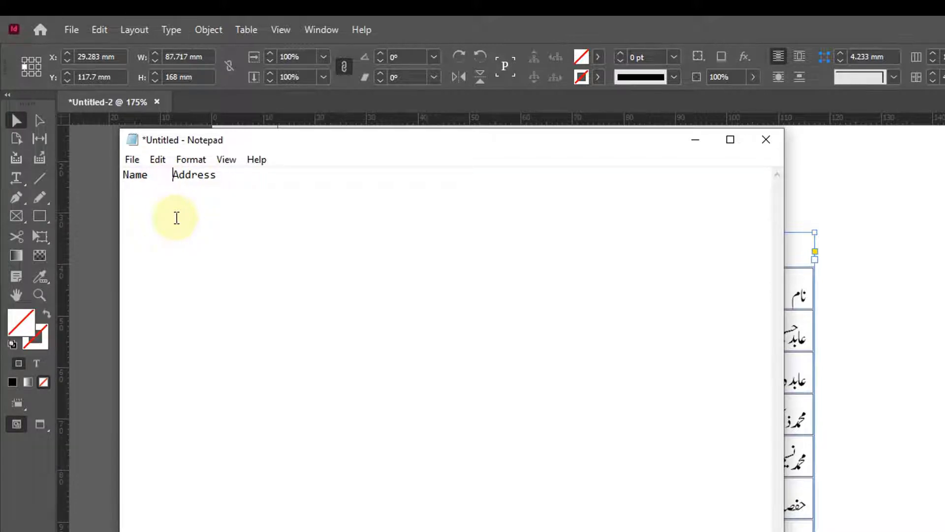
- Add a tab-separated row below the header with a sample first name and the address USA
key(End)
key(Return)
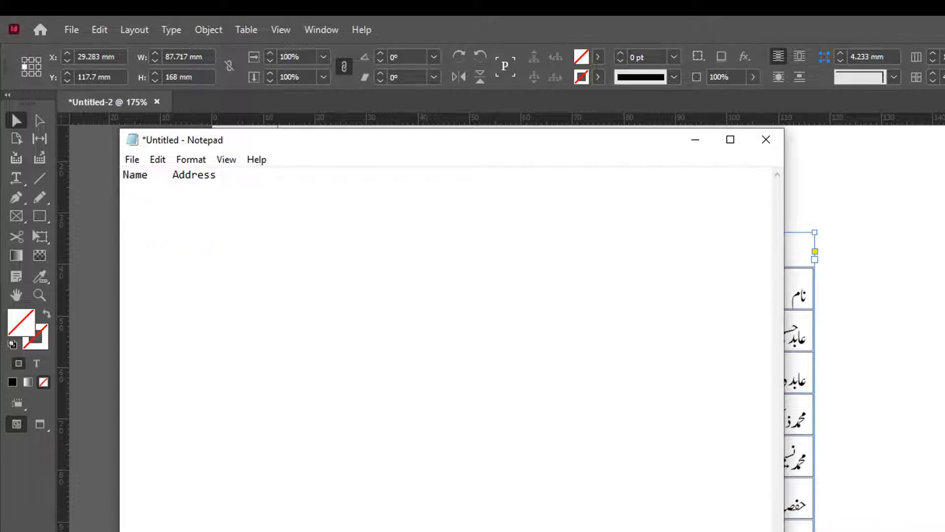
text(Named)
key(BackSpace)
key(BackSpace)
key(BackSpace)
key(BackSpace)
key(BackSpace)
text(John)
key(Tab)
text(USA)
- Add a second tab-separated row with another sample name and the address CANADA
key(Return)
text(Doe)
key(Tab)
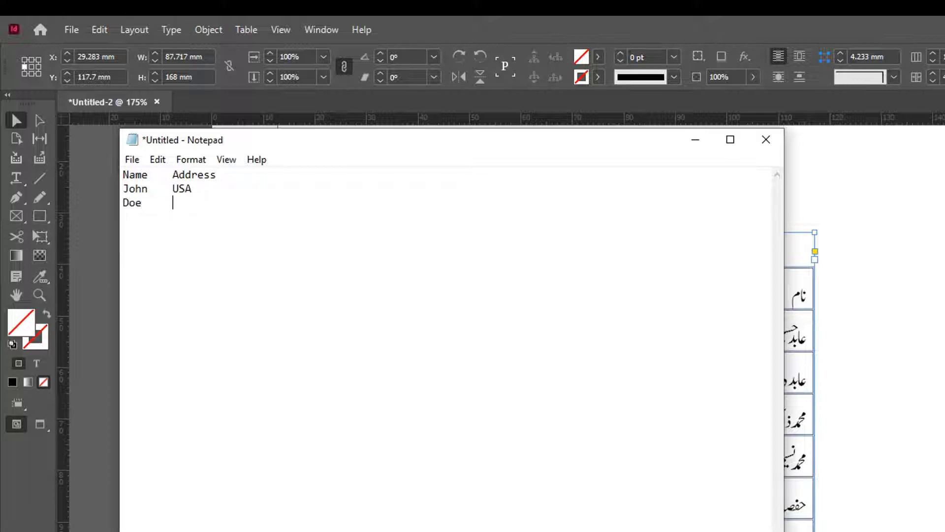
text(CANADA)
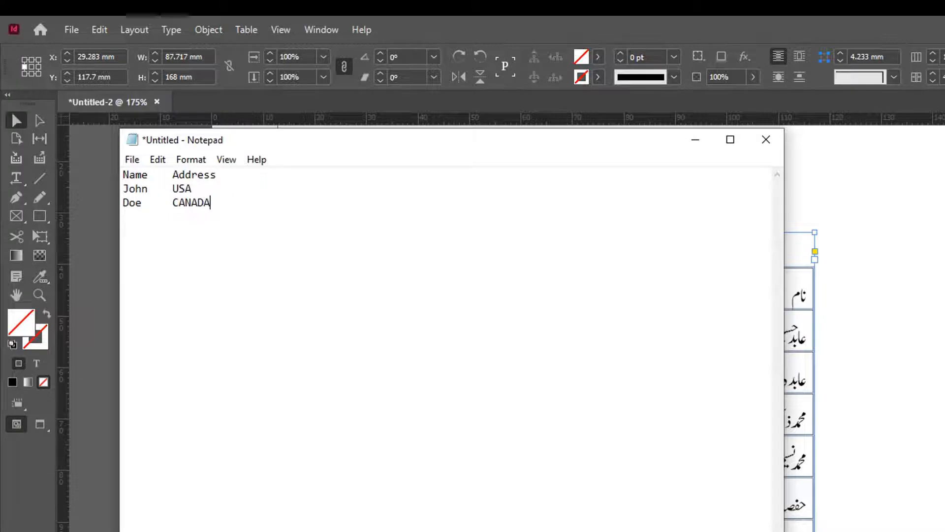
- Save the text file on the Desktop as newtable with ANSI encoding
key(ctrl+s)
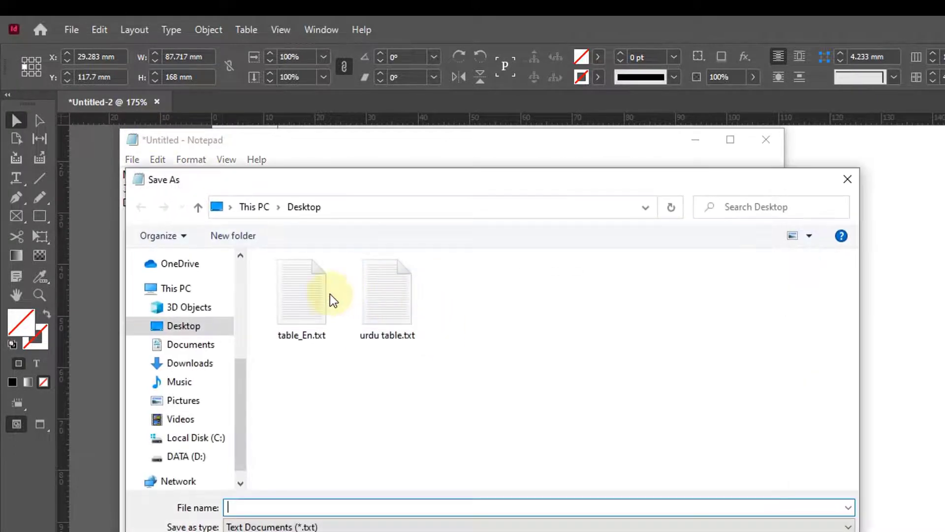
text(newtable)
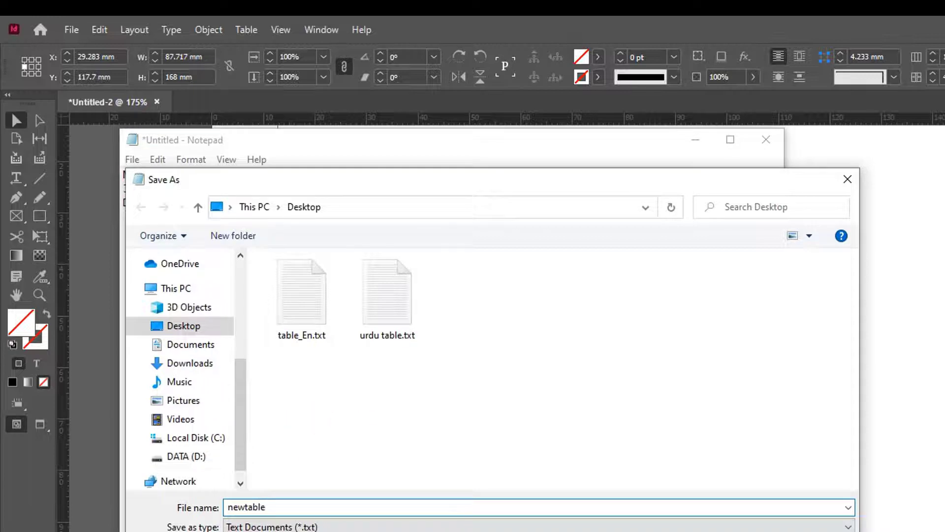
click(582, 508)
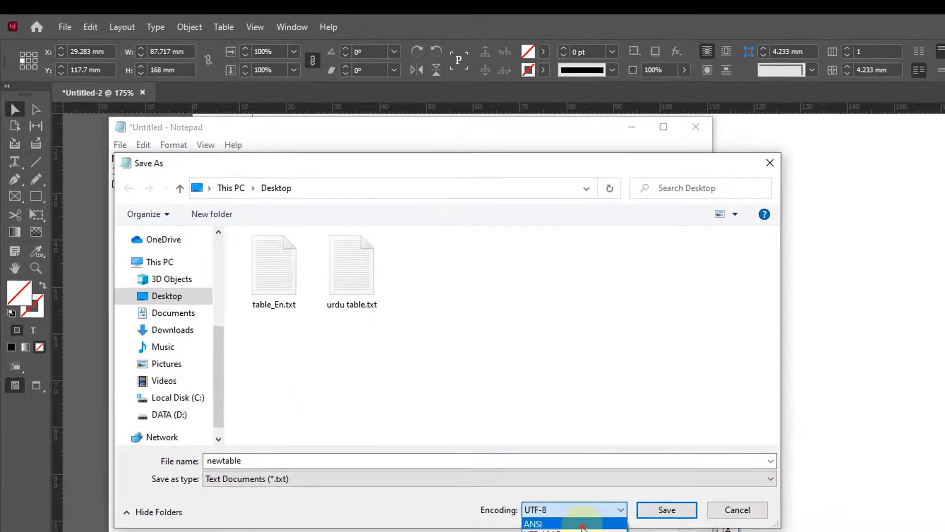
click(583, 523)
click(654, 496)
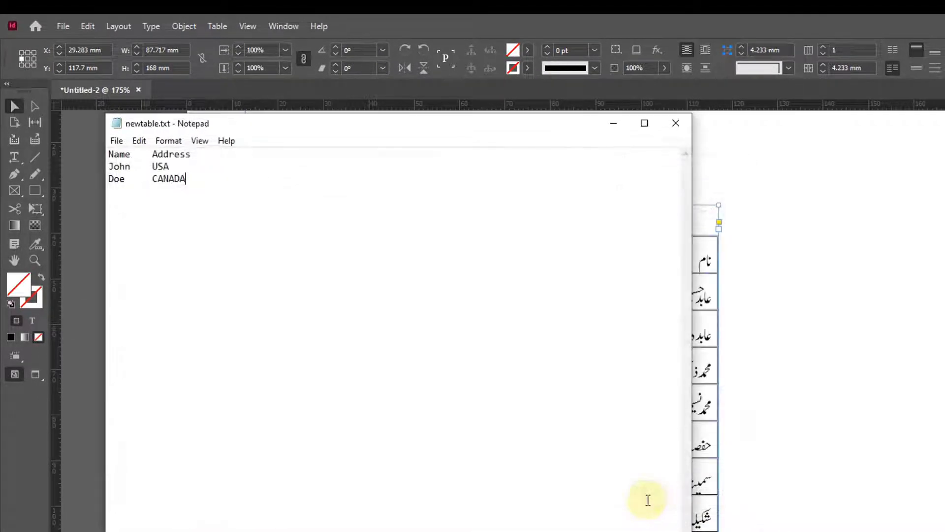
- Switch back to InDesign and draw a new text frame on the page to the right of the Urdu table
click(867, 437)
scroll(753, 359, up, 5)
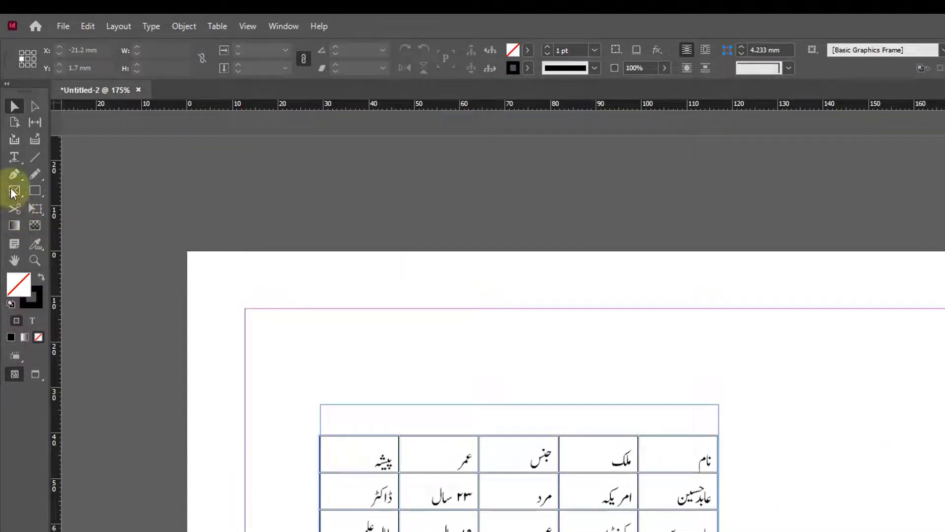
click(15, 158)
drag(22, 163, 52, 197)
drag(760, 354, 944, 531)
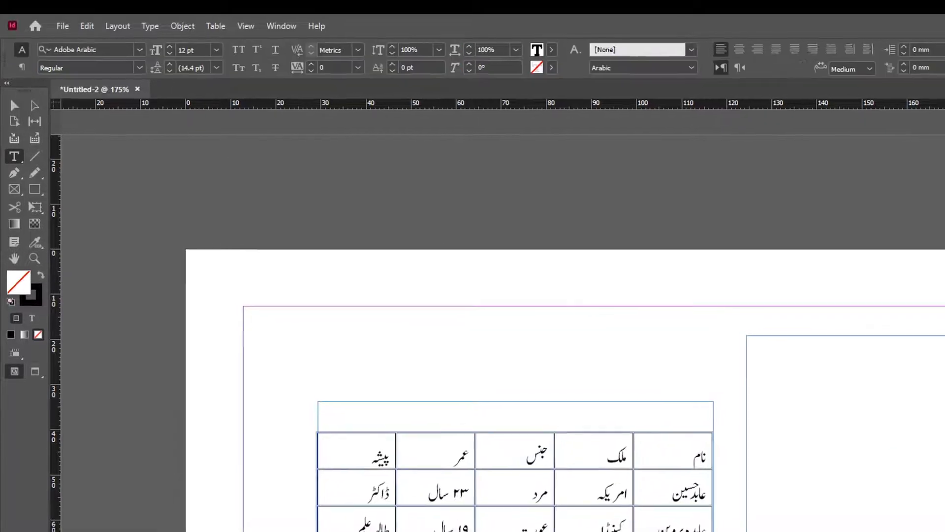
- Place newtable.txt from the Desktop into the new text frame, importing it with the ANSI character set
key(ctrl+d)
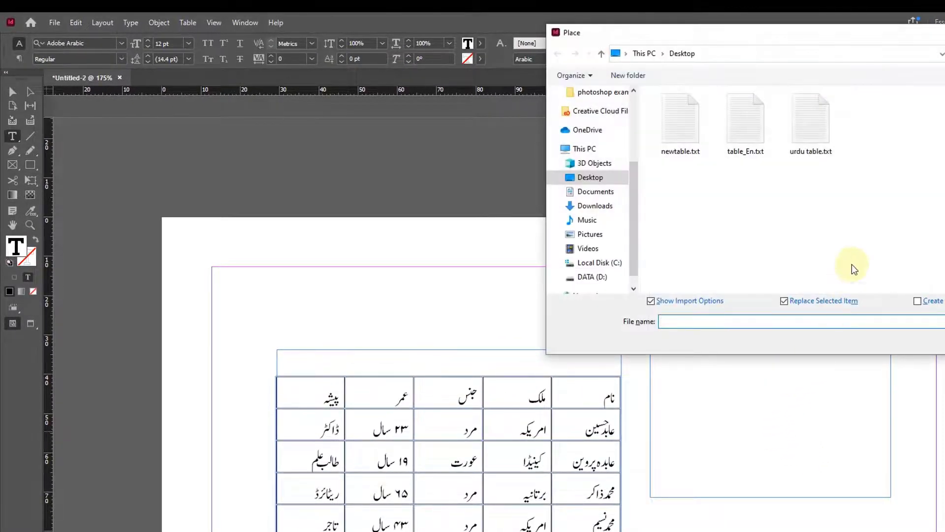
click(688, 134)
double_click(688, 134)
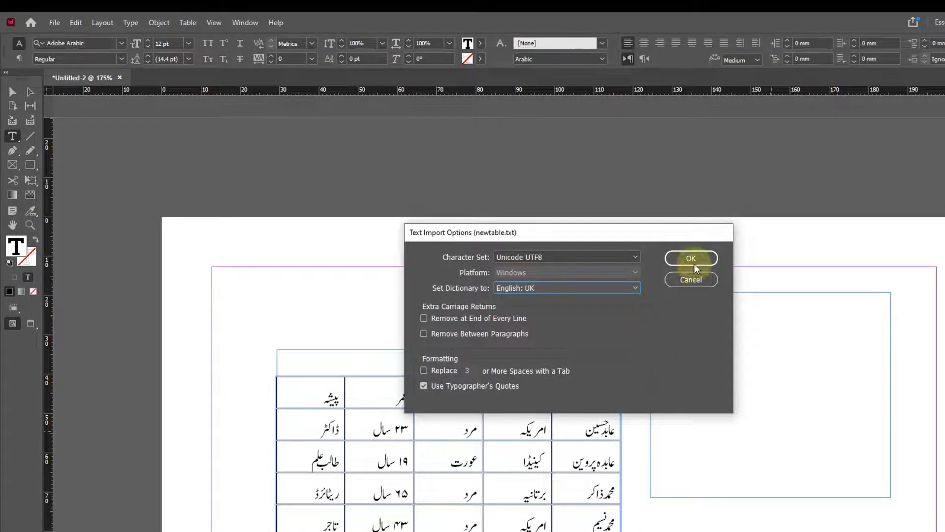
click(592, 257)
scroll(561, 298, up, 1)
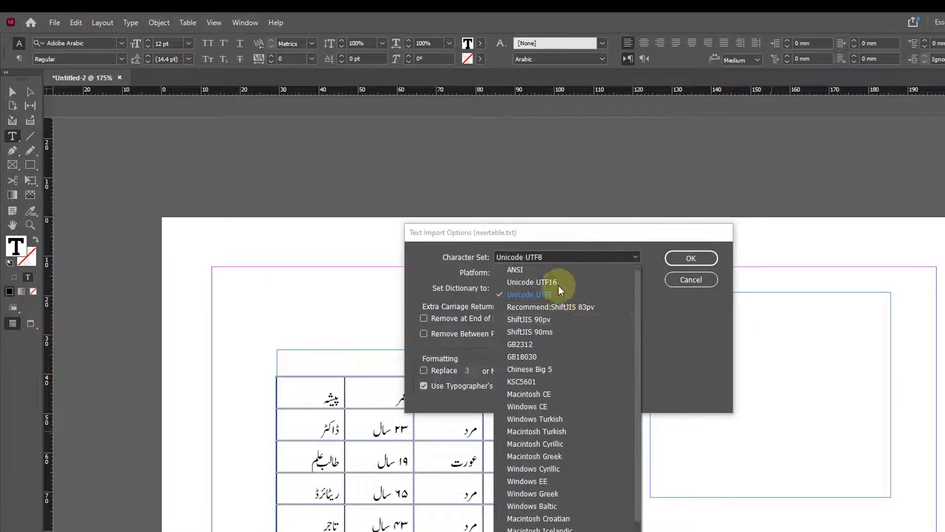
click(549, 270)
click(681, 258)
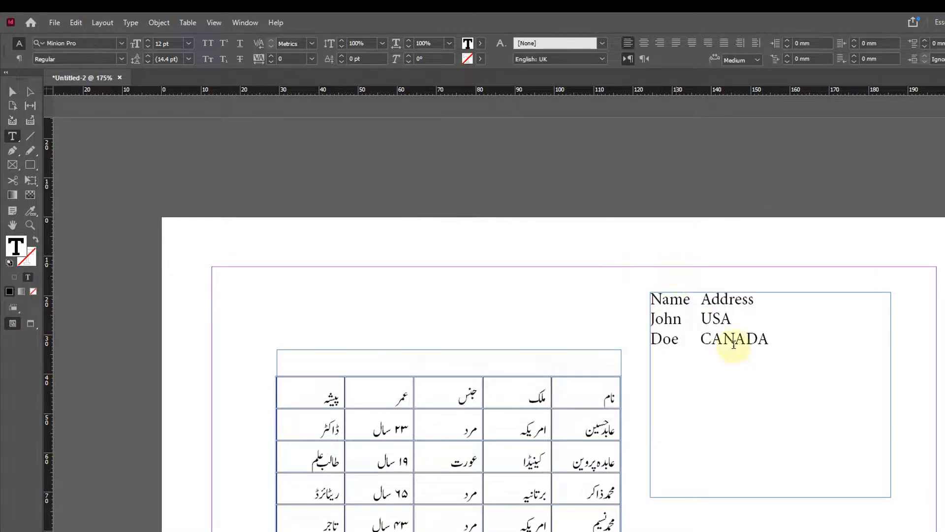
- Convert the placed name and address text into a table with Tab column separators, Paragraph row separators and the [Basic Table] style
drag(802, 352, 640, 295)
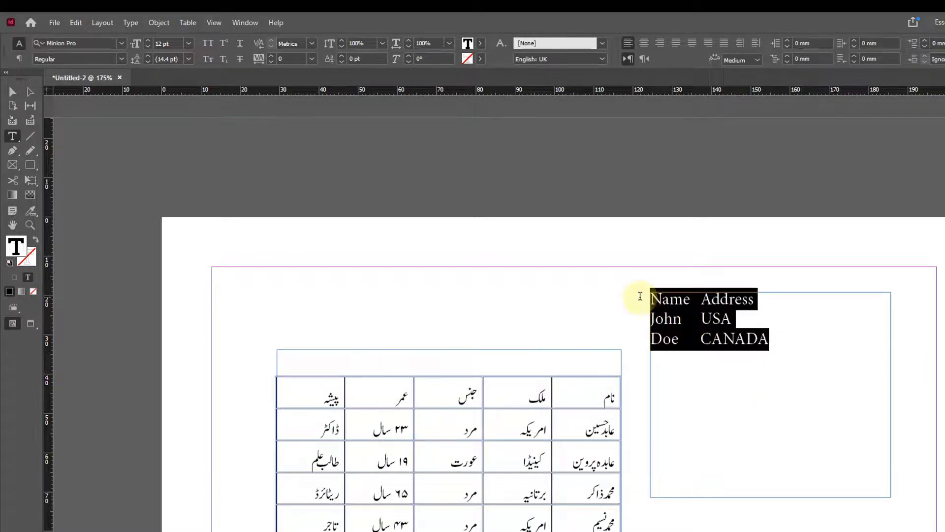
click(191, 23)
click(217, 51)
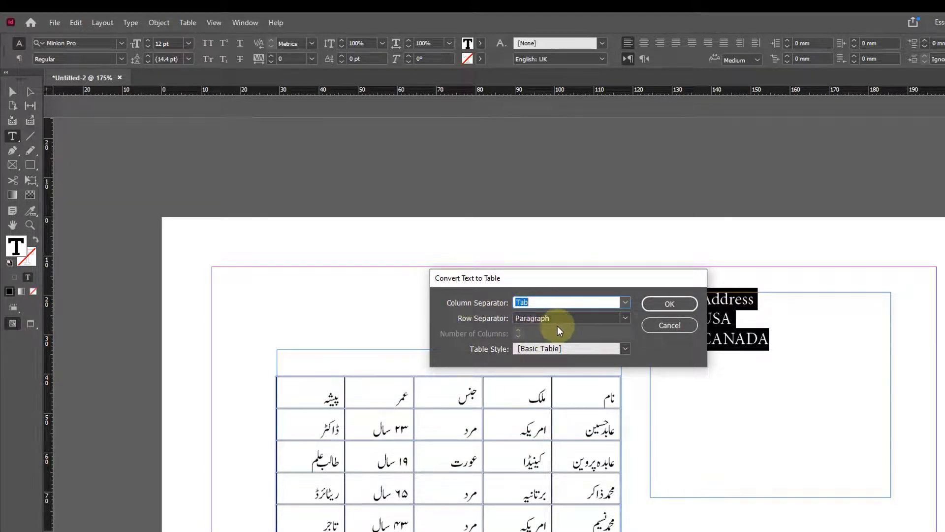
click(625, 302)
click(618, 296)
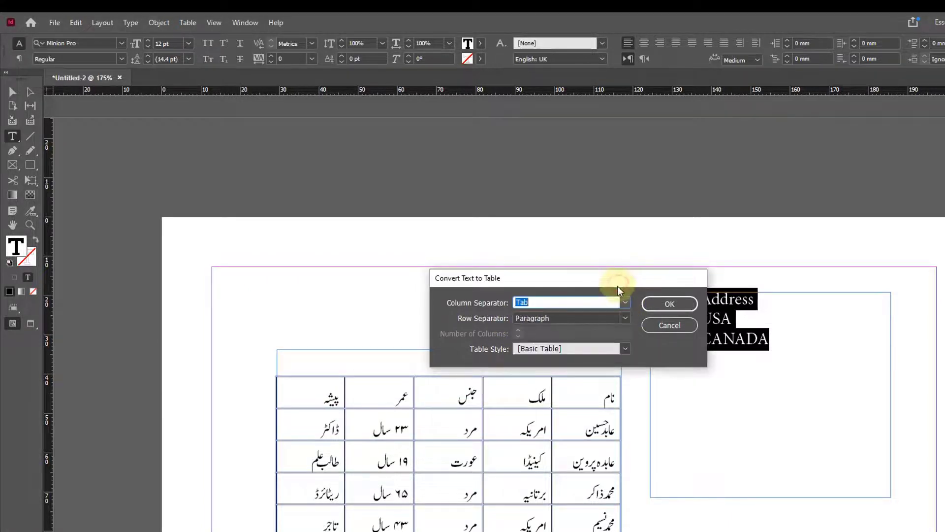
click(627, 318)
click(627, 318)
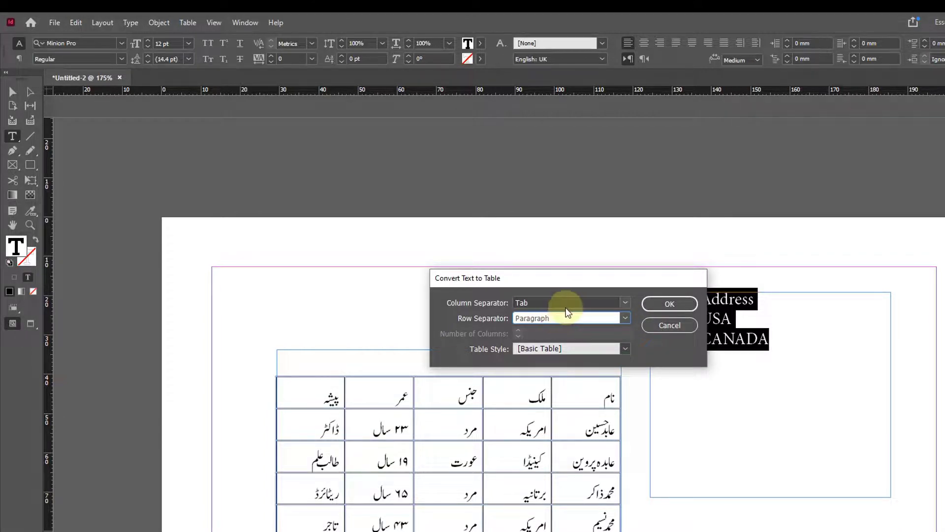
click(669, 304)
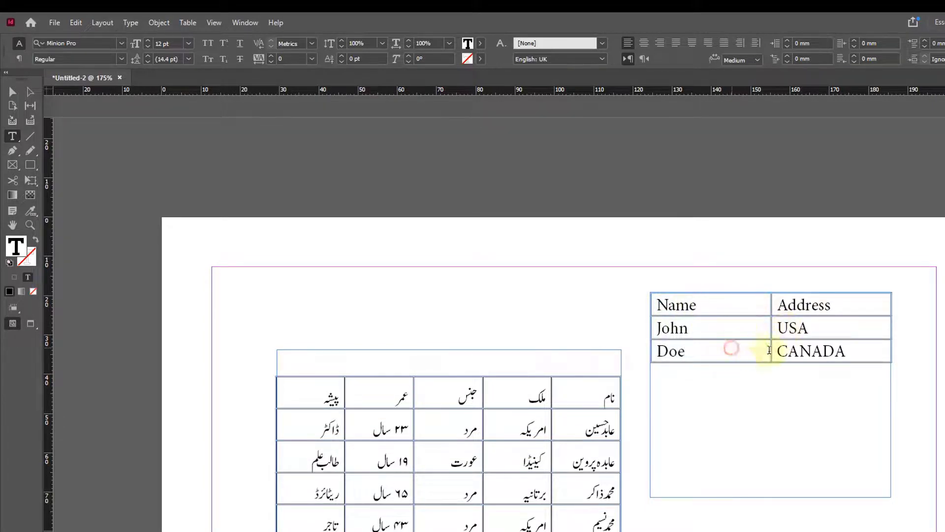
- Convert the whole Name and Address table back to text with Tab as column separator and Paragraph as row separator
click(742, 304)
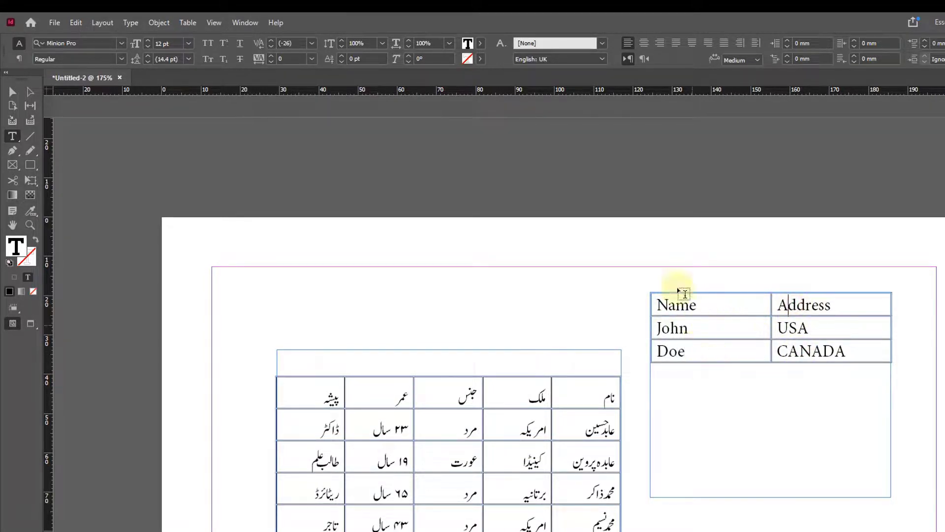
click(788, 305)
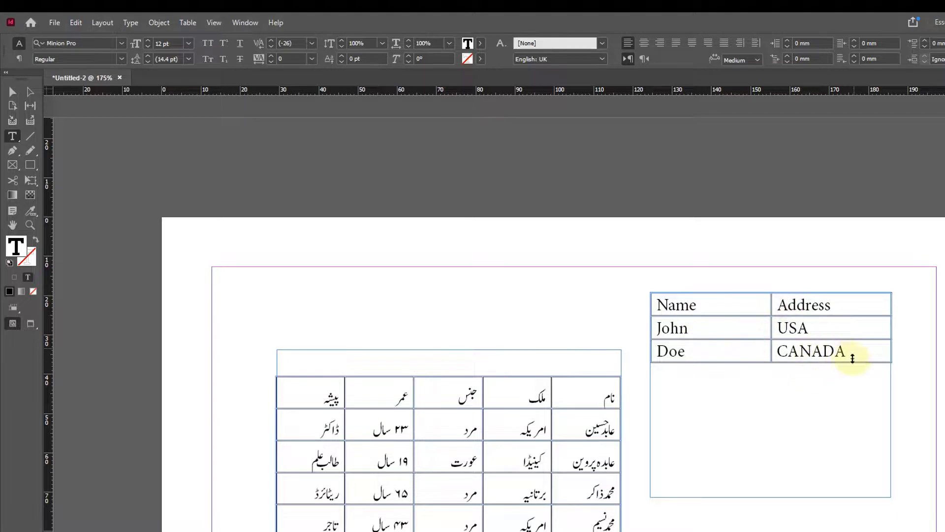
drag(869, 356, 658, 302)
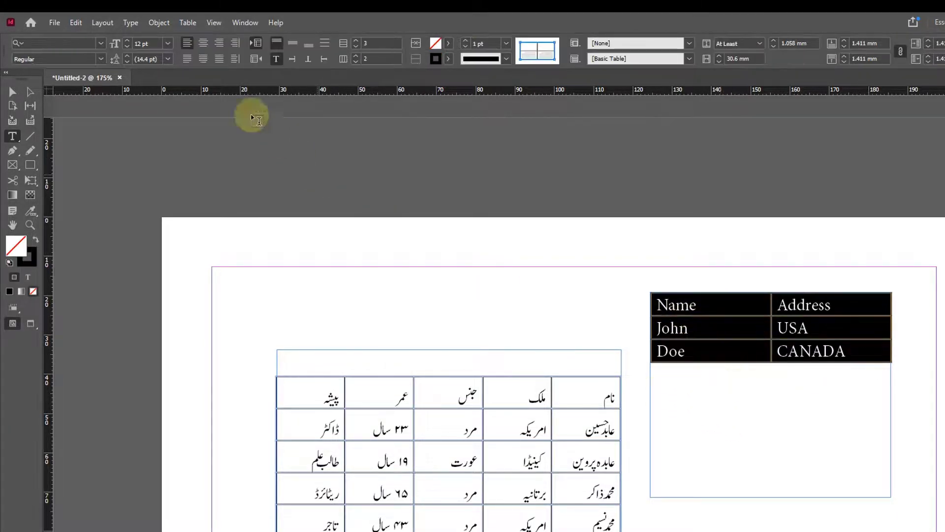
click(188, 22)
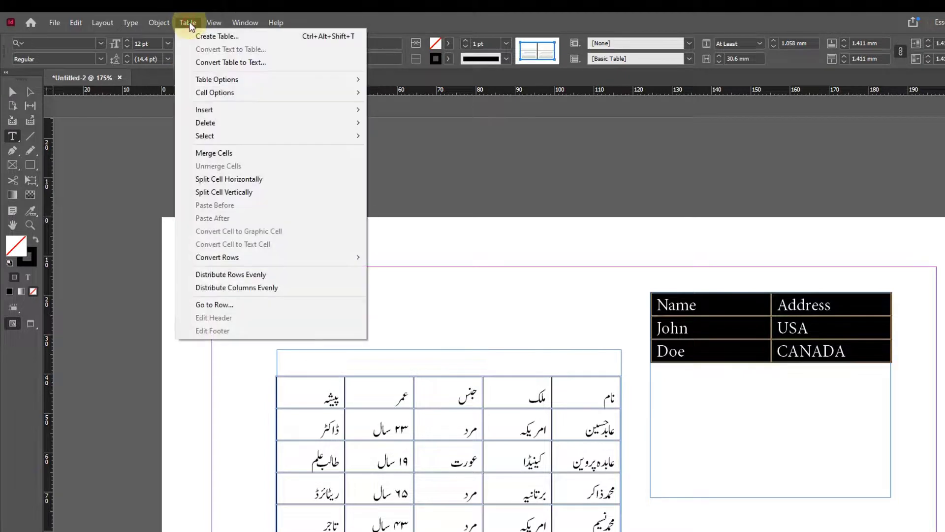
click(226, 63)
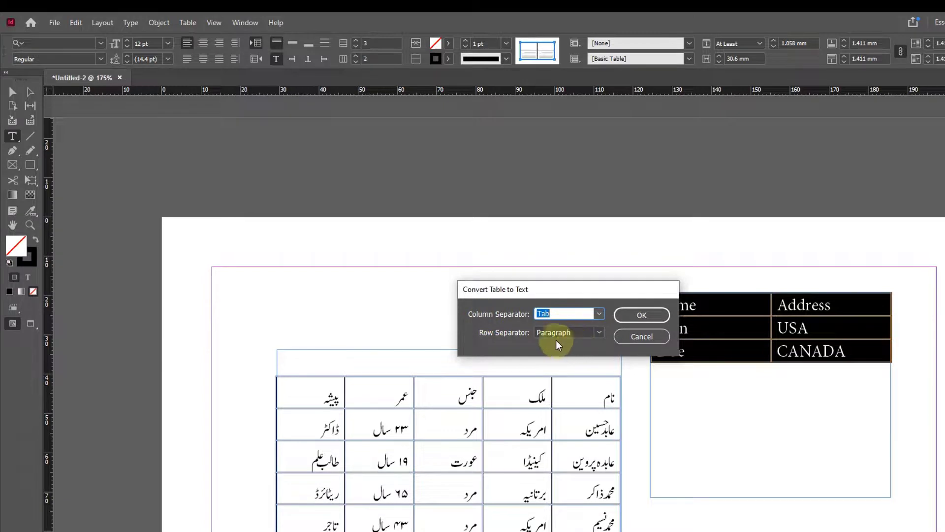
click(635, 315)
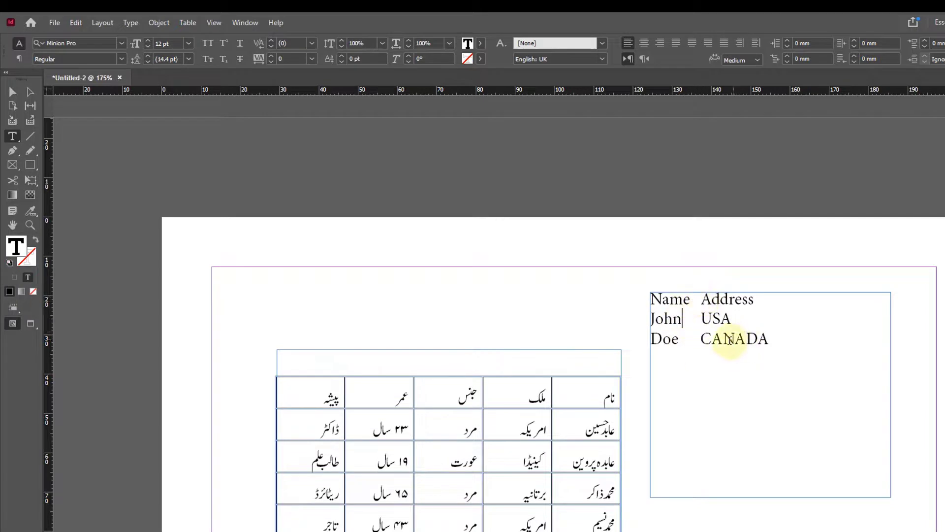
- Leave text editing and select the frame holding the Name and Address text with the Selection tool
drag(766, 345, 654, 281)
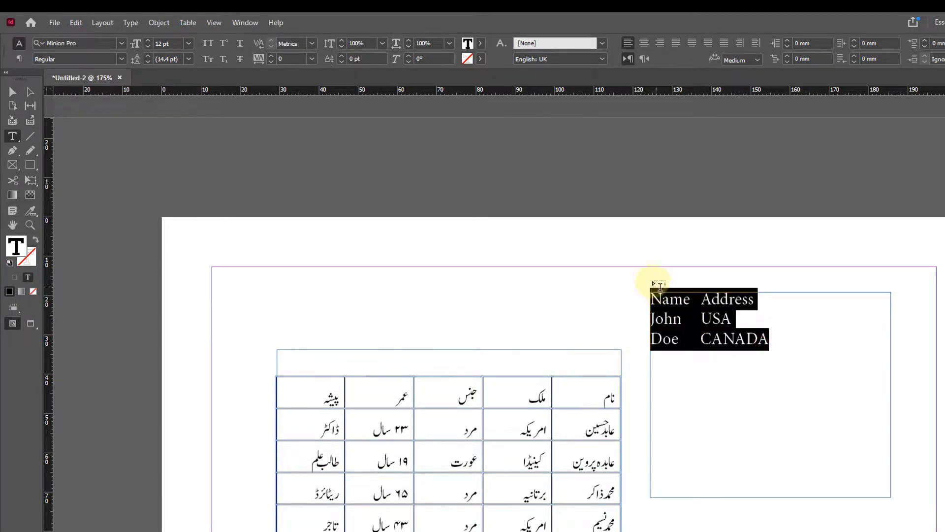
click(13, 92)
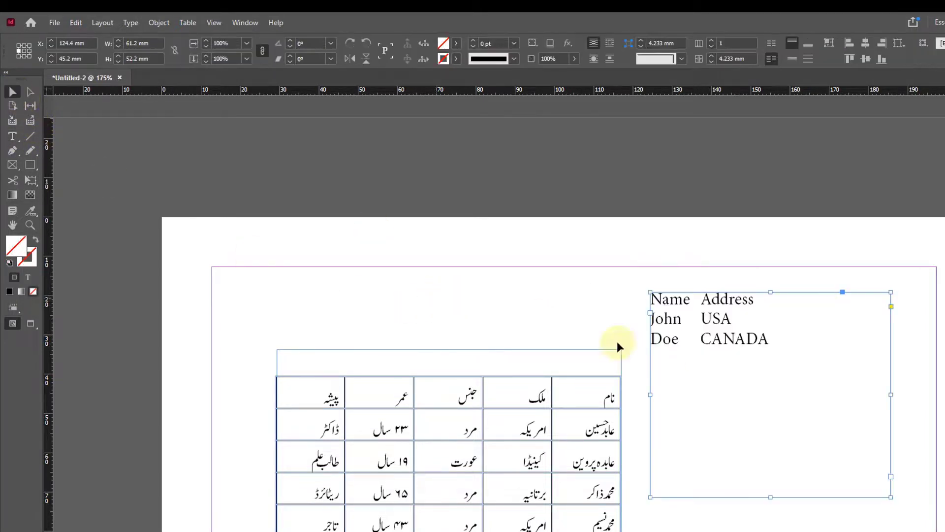
drag(804, 412, 719, 285)
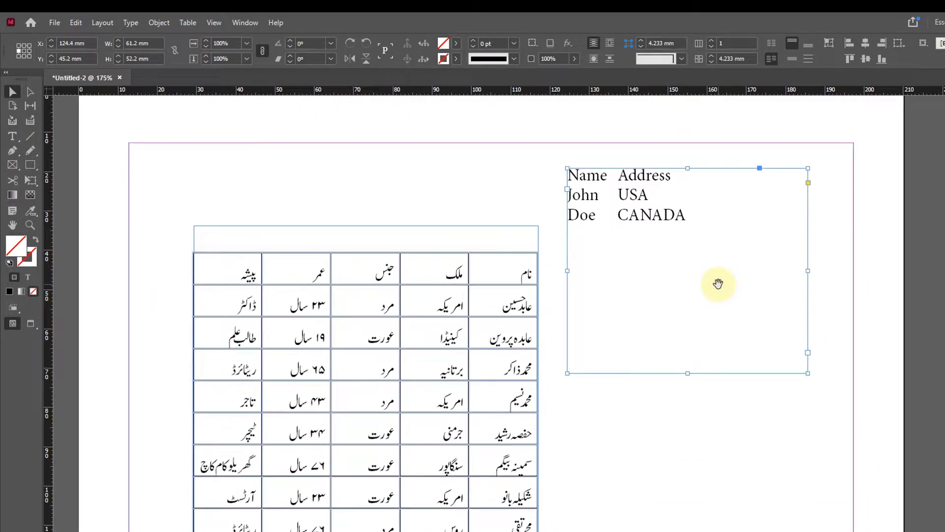